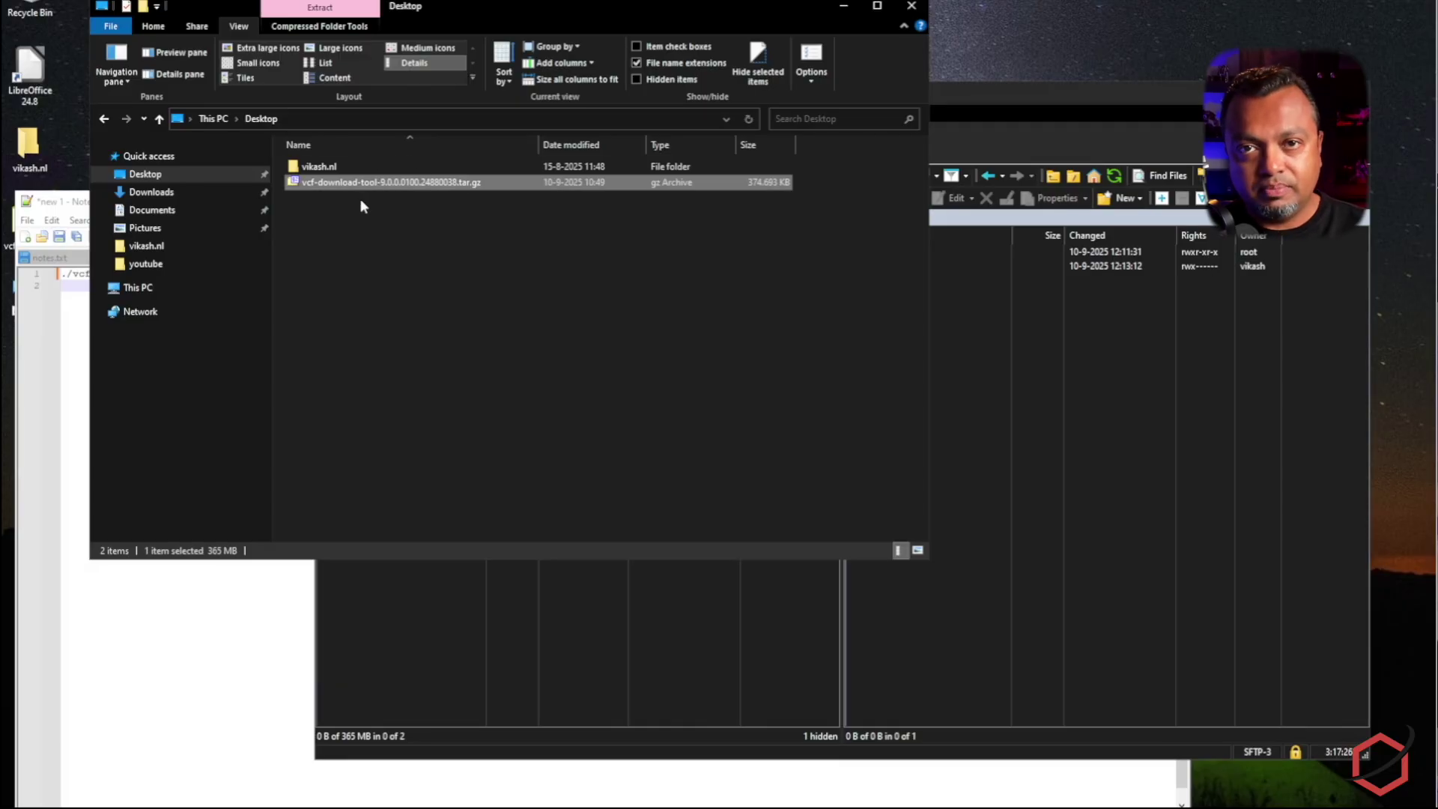
Open the remote vikash home folder in WinSCP to show the uploaded vcf-download-tool archive.
{"action": "left_click", "coordinate": [363, 204]}
{"action": "left_click", "coordinate": [1096, 364]}
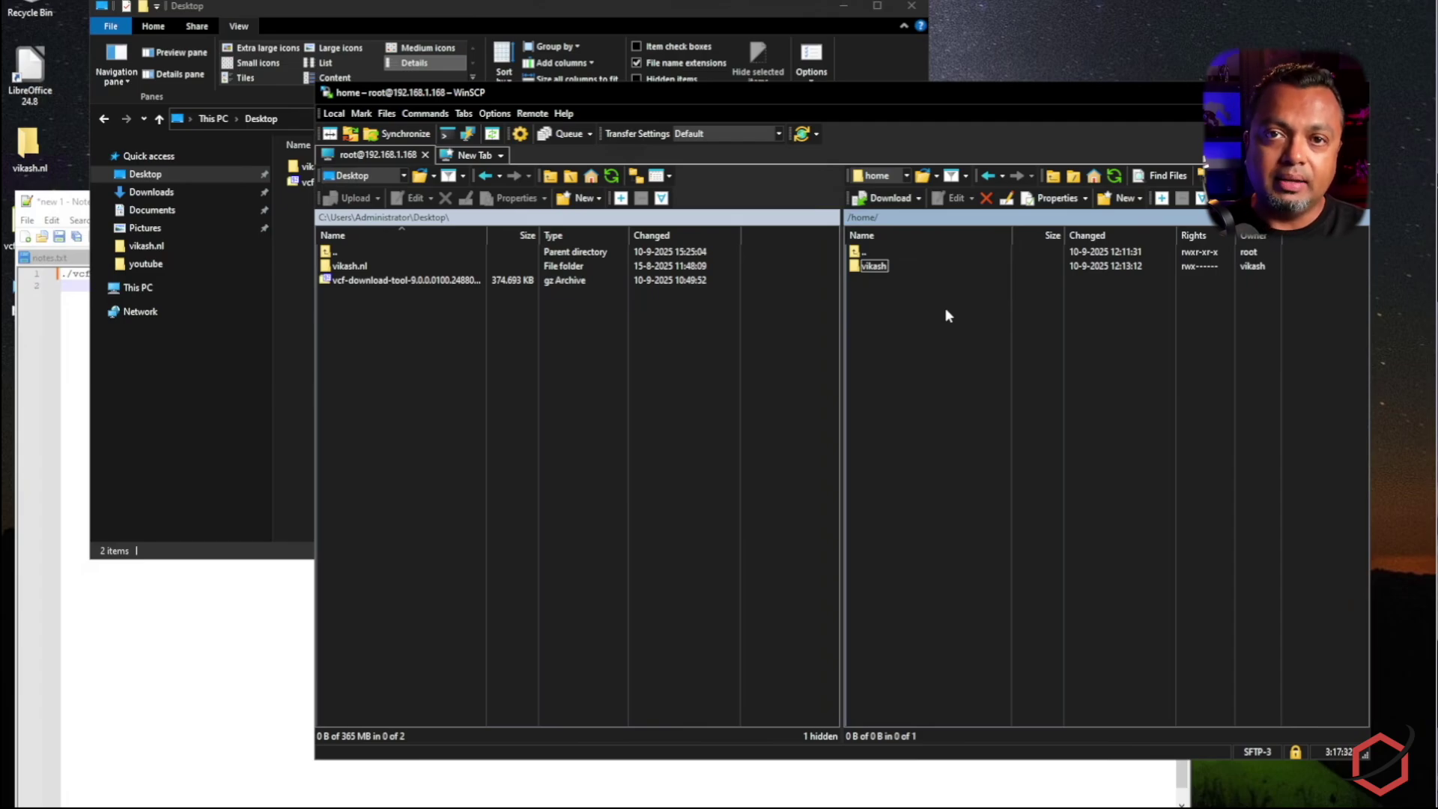
{"action": "double_click", "coordinate": [875, 266]}
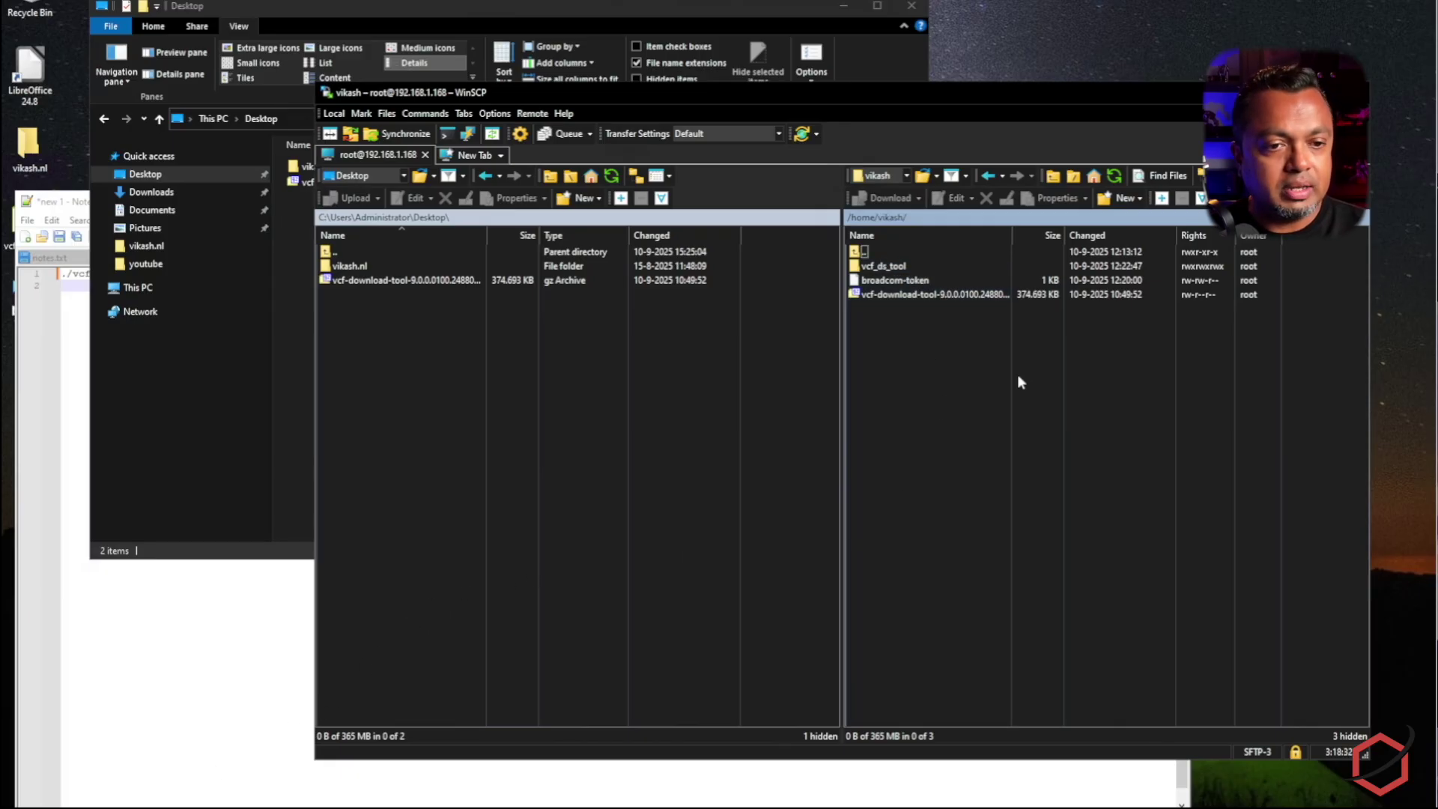
{"action": "mouse_move", "coordinate": [158, 806]}
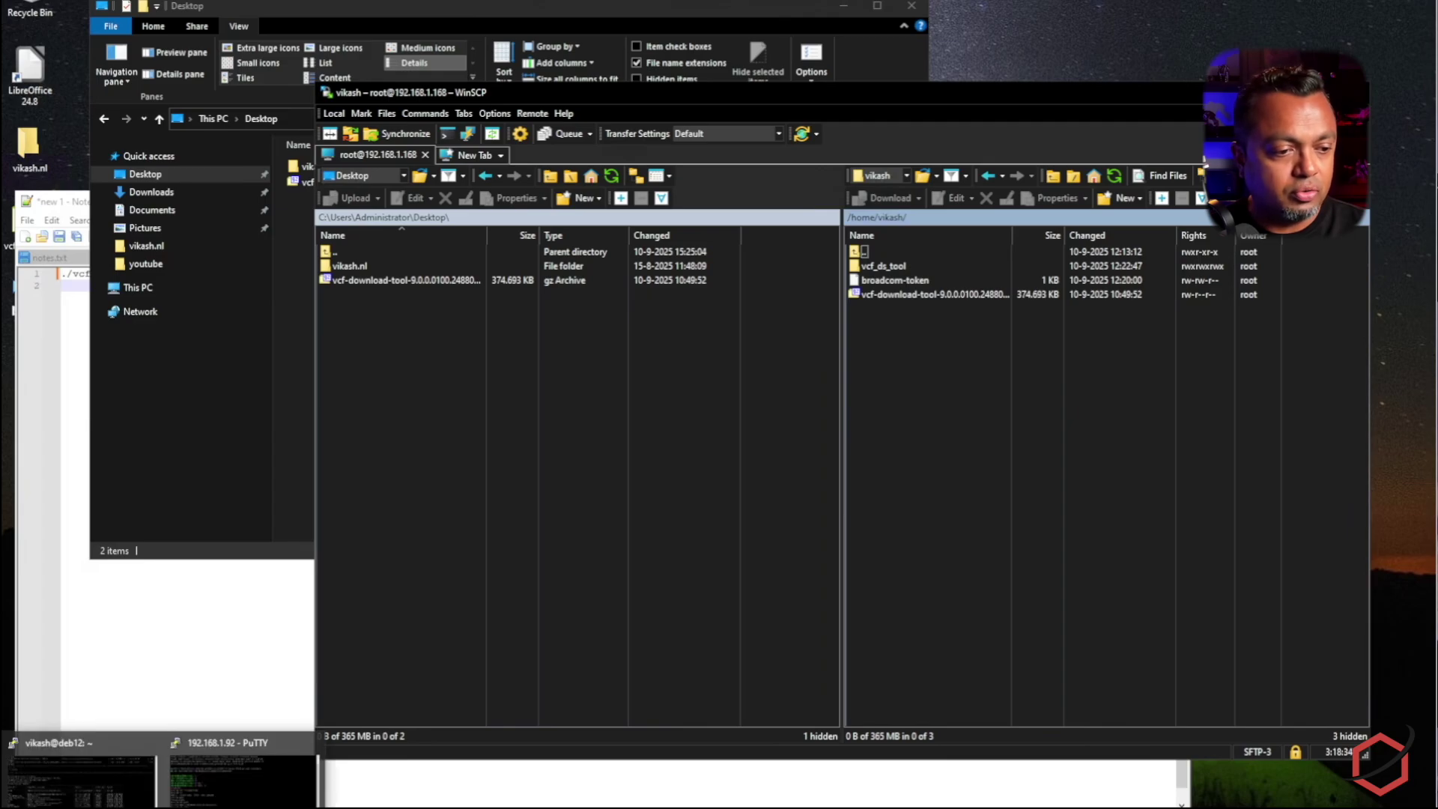
Bring the deb12 PuTTY terminal forward and minimize the 192.168.1.92 session.
{"action": "left_click", "coordinate": [247, 781]}
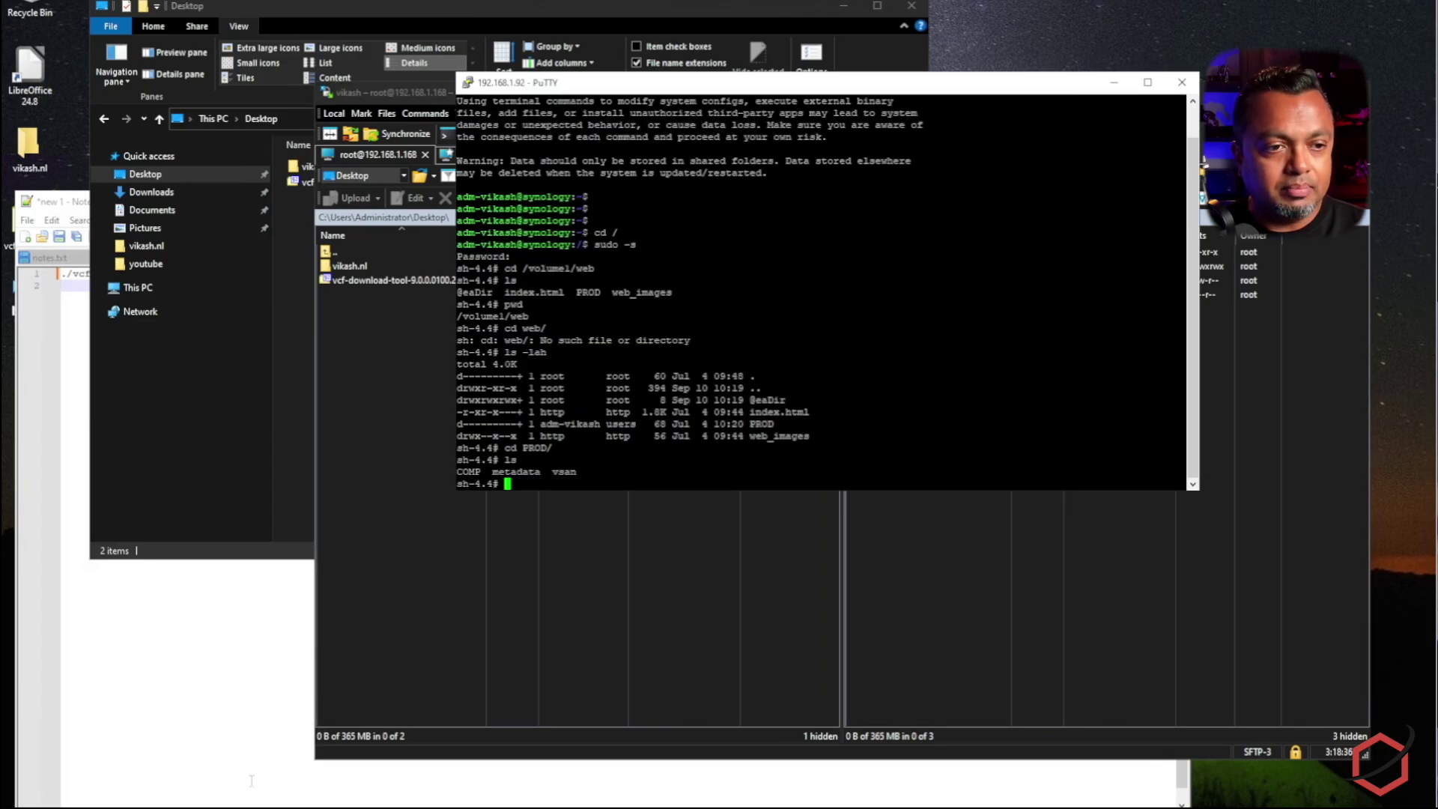
{"action": "left_click", "coordinate": [83, 779]}
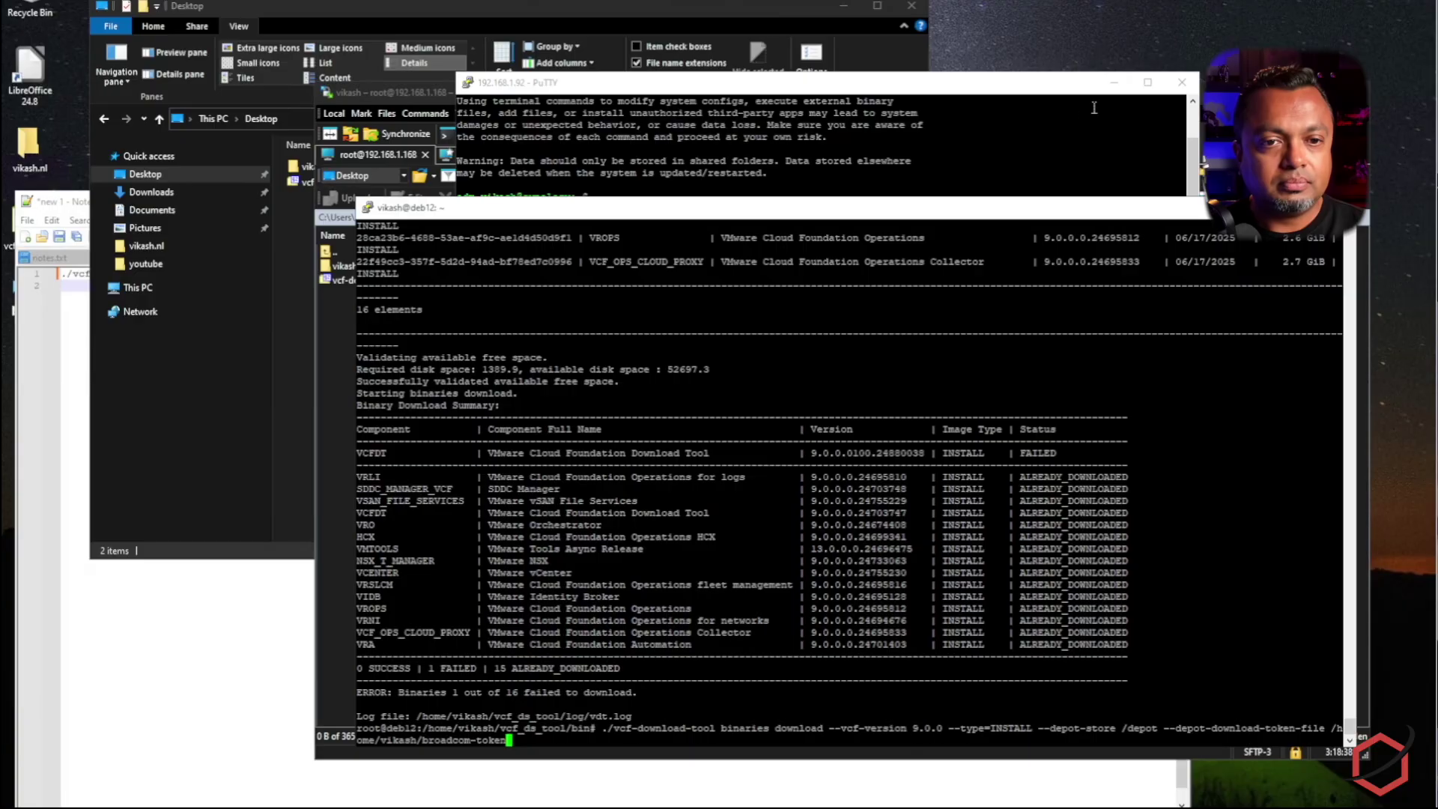
{"action": "left_click", "coordinate": [1109, 85]}
{"action": "left_click_drag", "start_coordinate": [1052, 210], "coordinate": [1091, 40]}
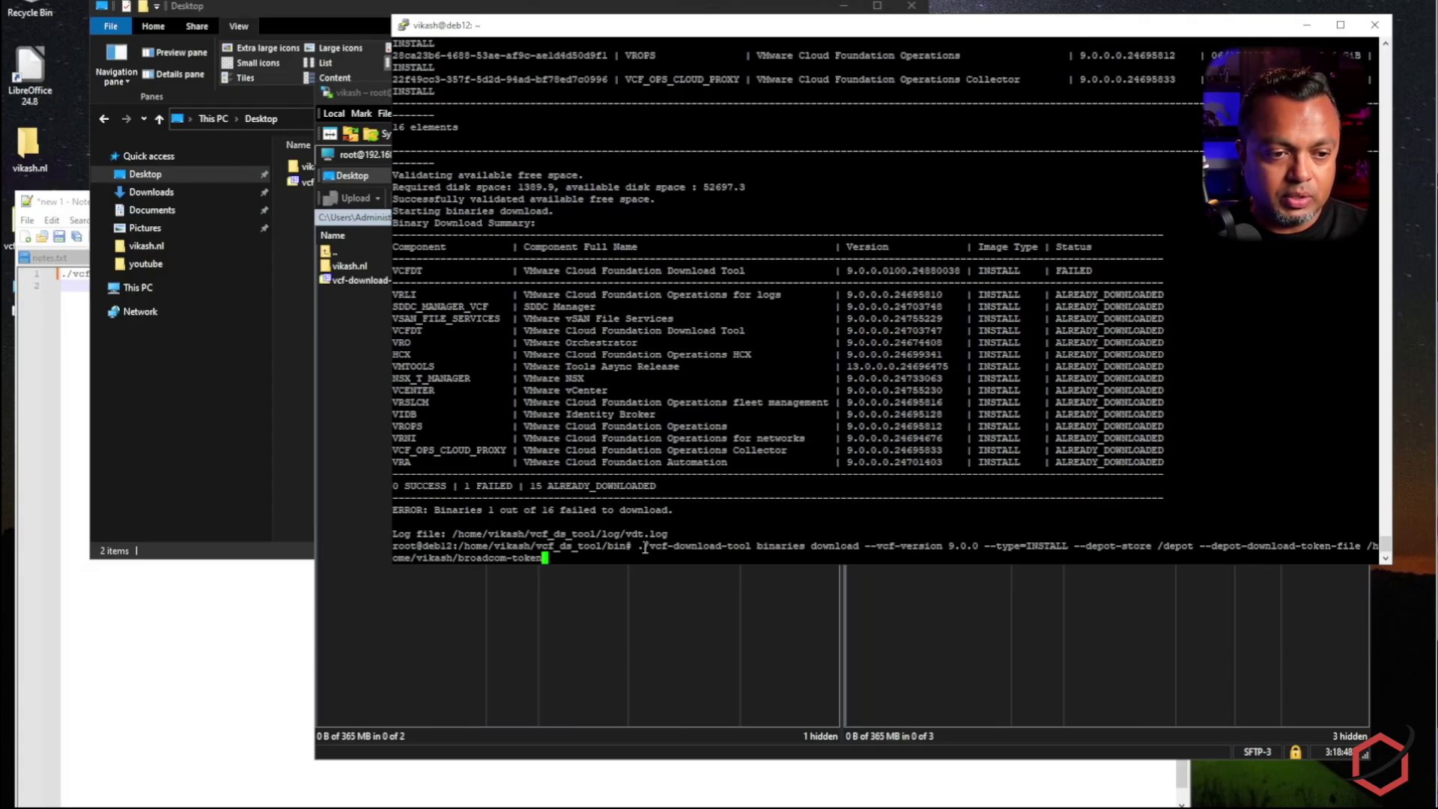
Highlight the command's binaries, 9.0.0 version and --depot-store /depot arguments, then return to WinSCP.
{"action": "left_click_drag", "start_coordinate": [634, 546], "coordinate": [547, 558]}
{"action": "left_click", "coordinate": [809, 553]}
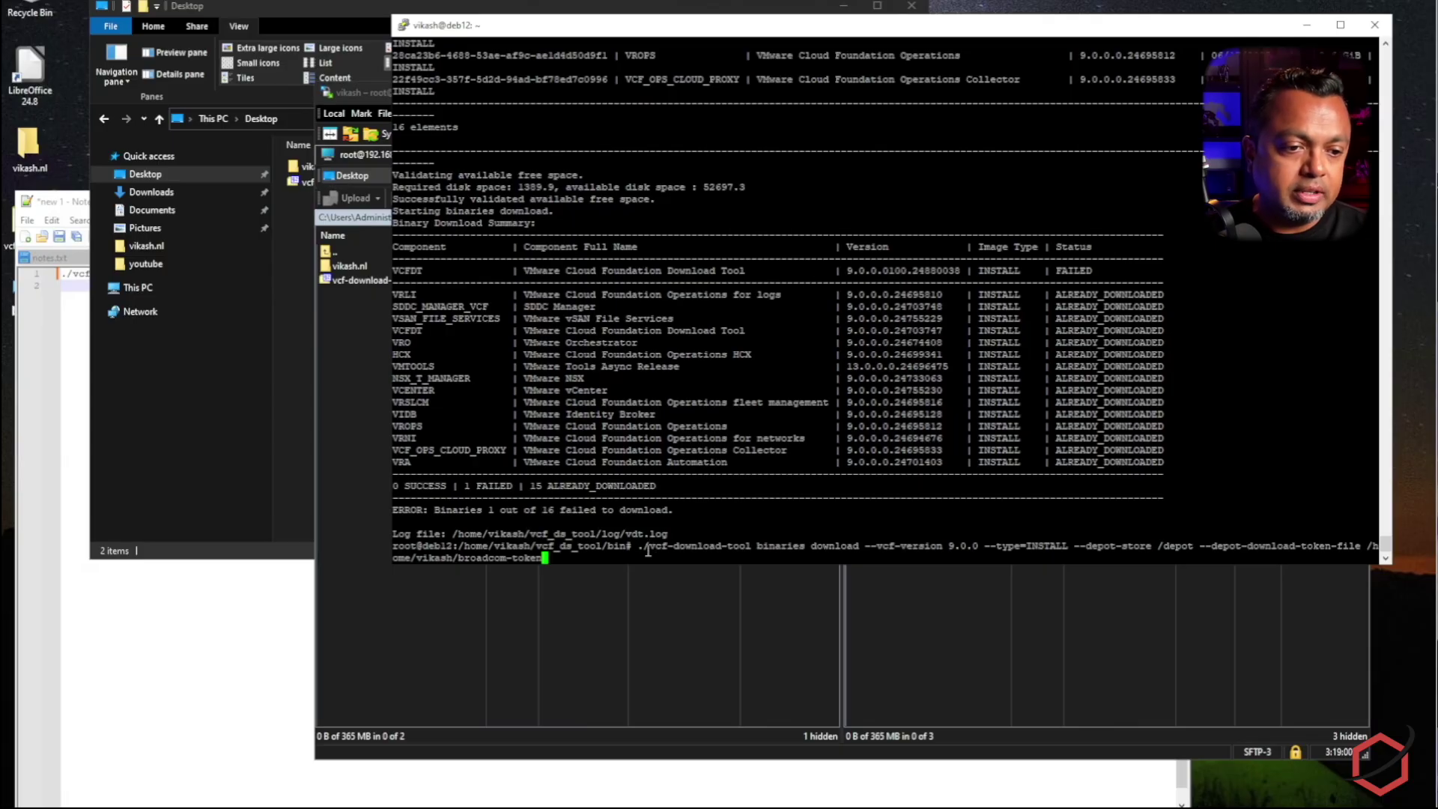
{"action": "left_click_drag", "start_coordinate": [637, 546], "coordinate": [747, 544]}
{"action": "double_click", "coordinate": [766, 546]}
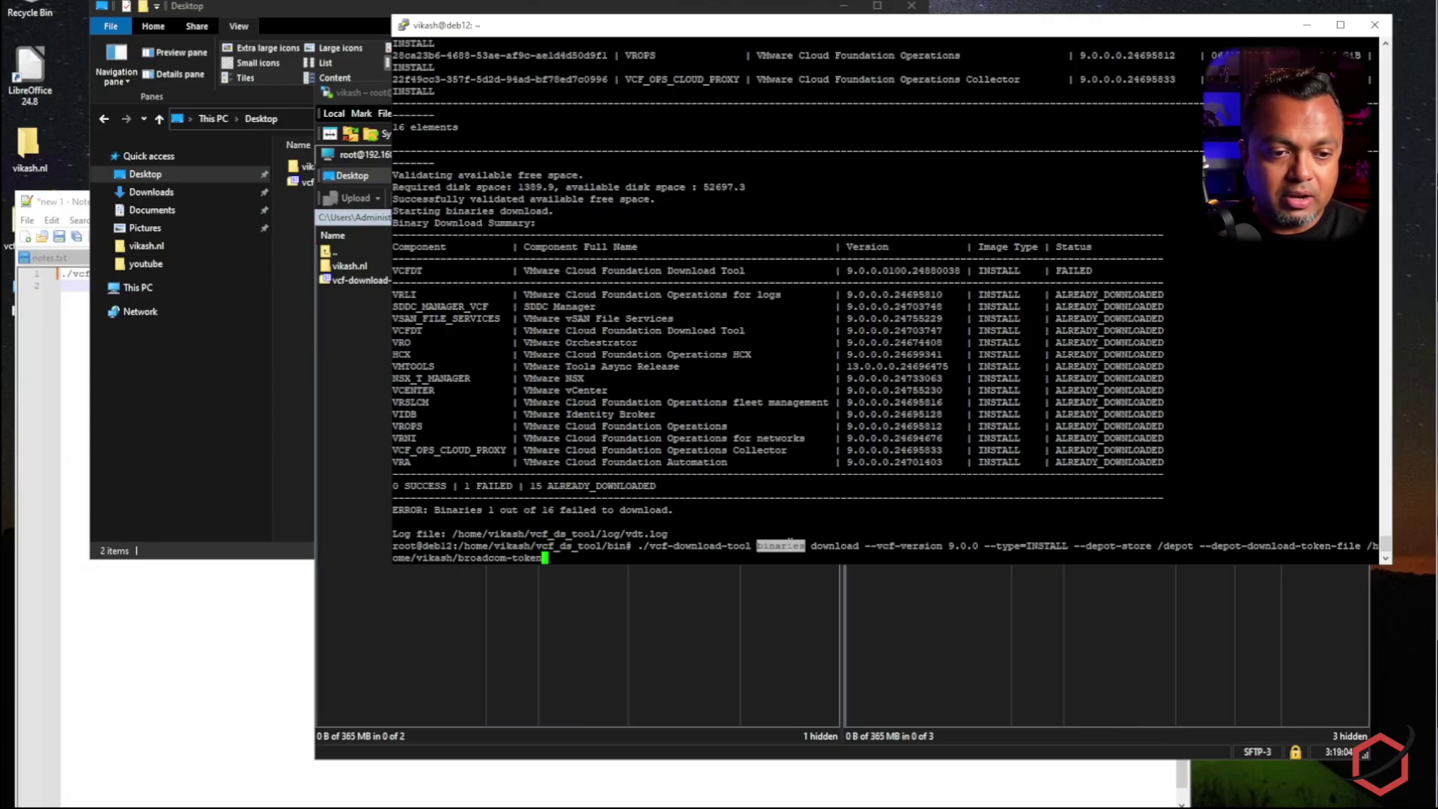
{"action": "left_click", "coordinate": [813, 545]}
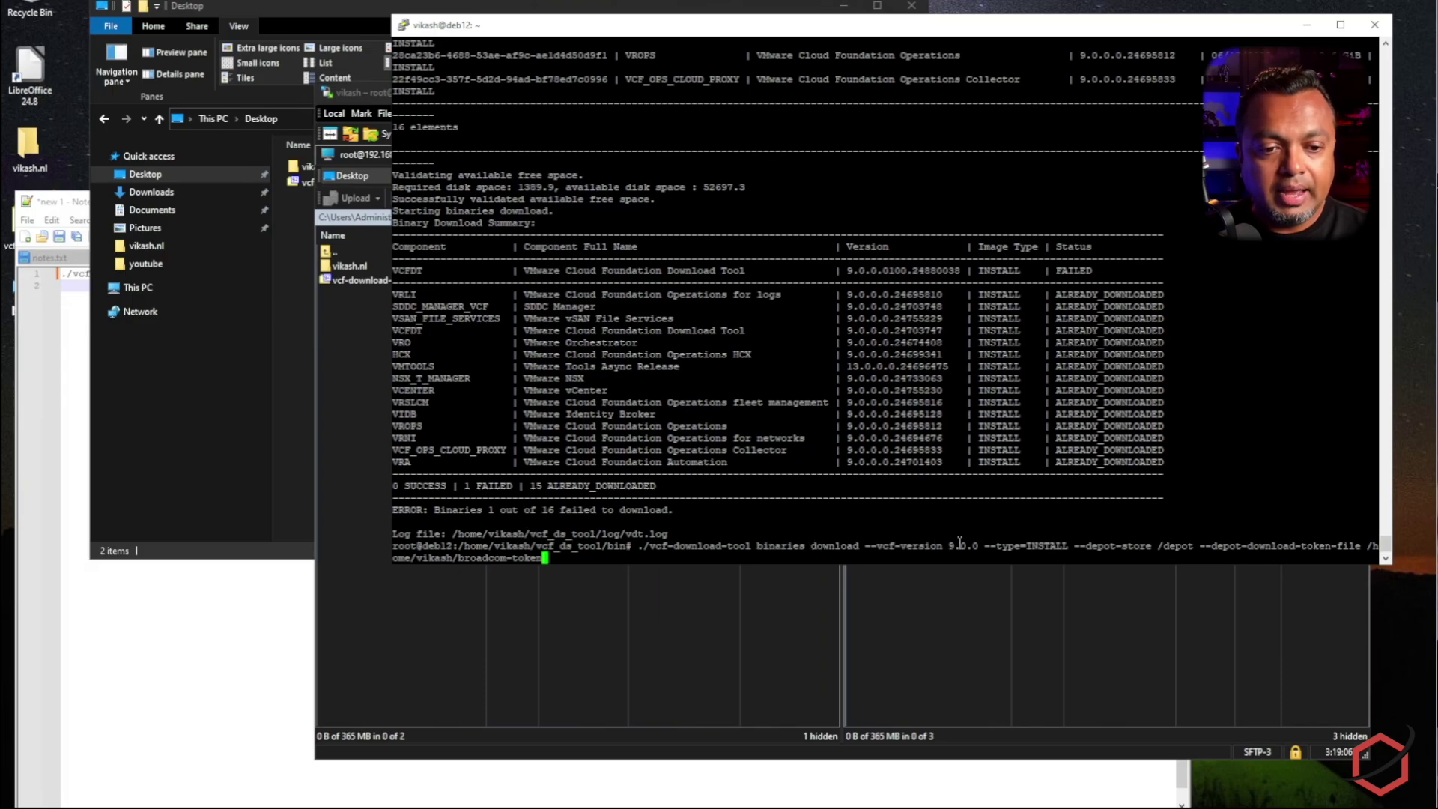
{"action": "left_click_drag", "start_coordinate": [943, 547], "coordinate": [984, 546]}
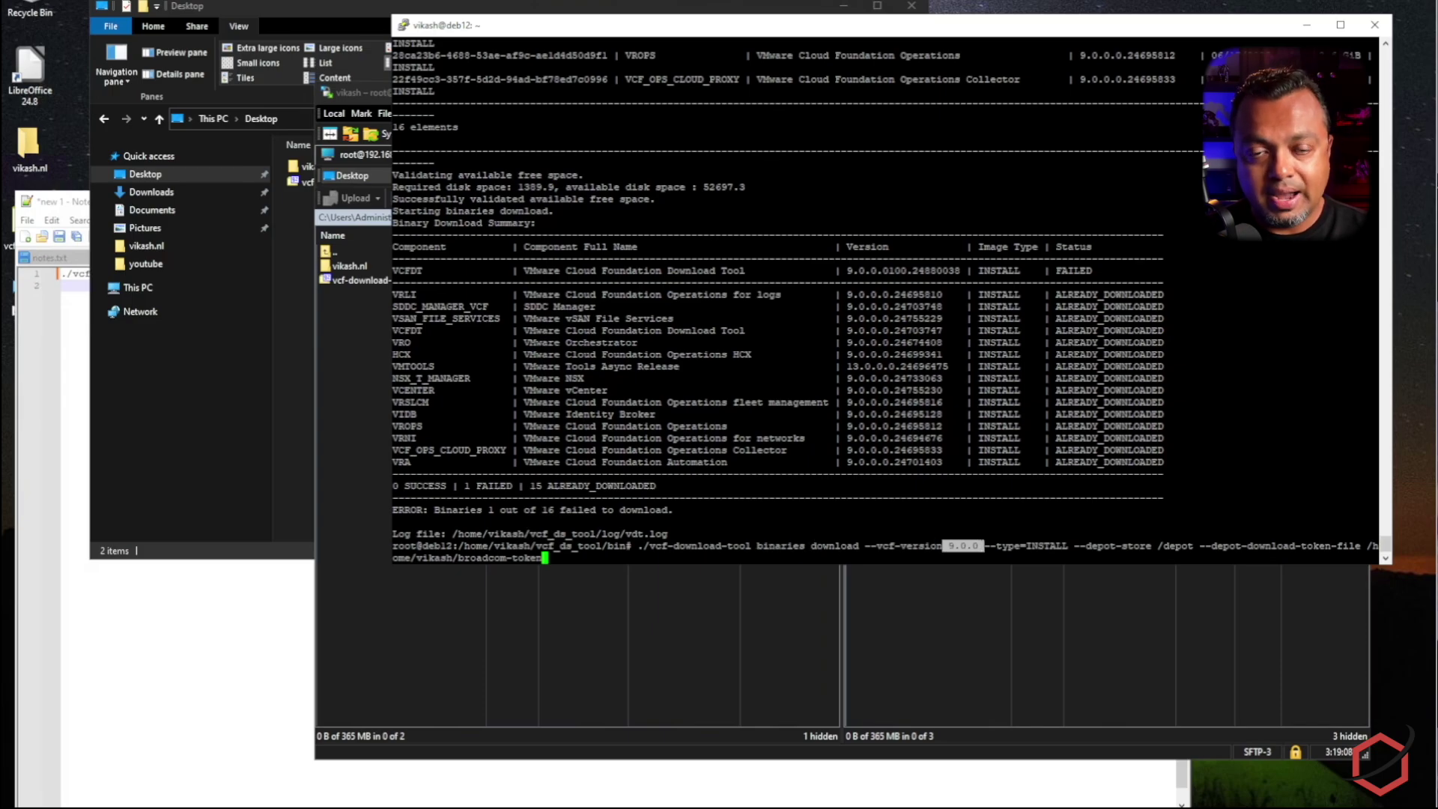
{"action": "left_click", "coordinate": [1039, 546]}
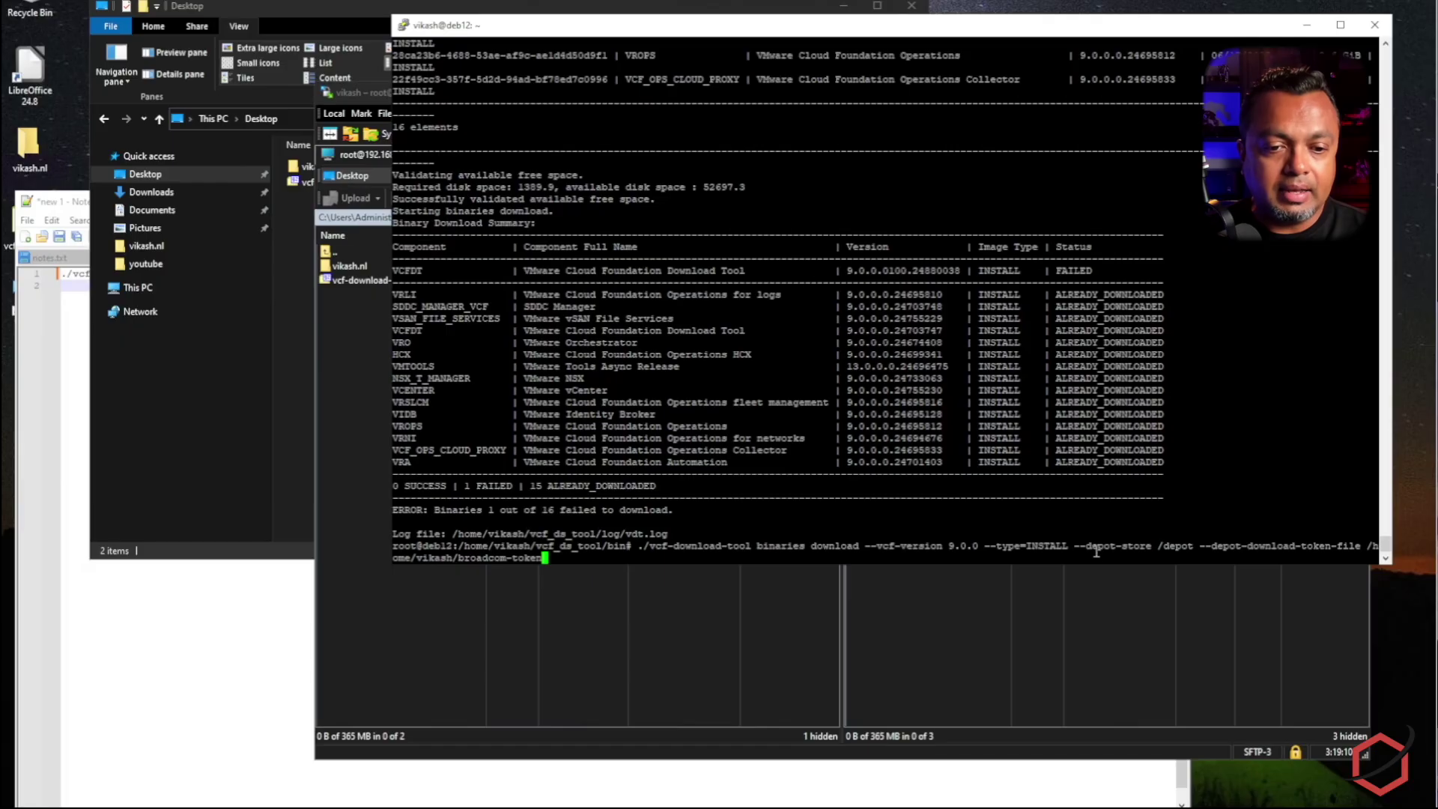
{"action": "left_click_drag", "start_coordinate": [1081, 546], "coordinate": [1151, 545]}
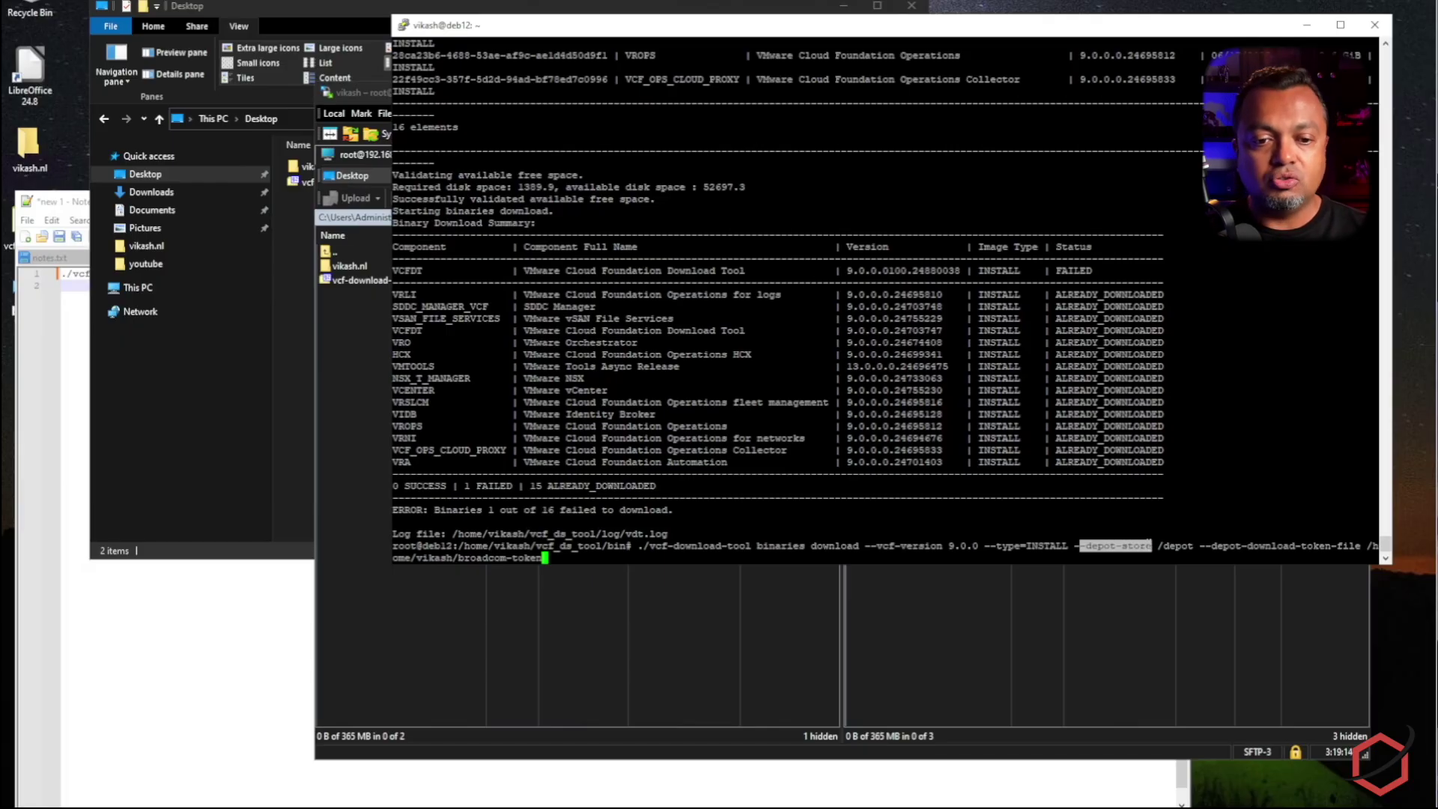
{"action": "left_click_drag", "start_coordinate": [1193, 546], "coordinate": [1157, 546]}
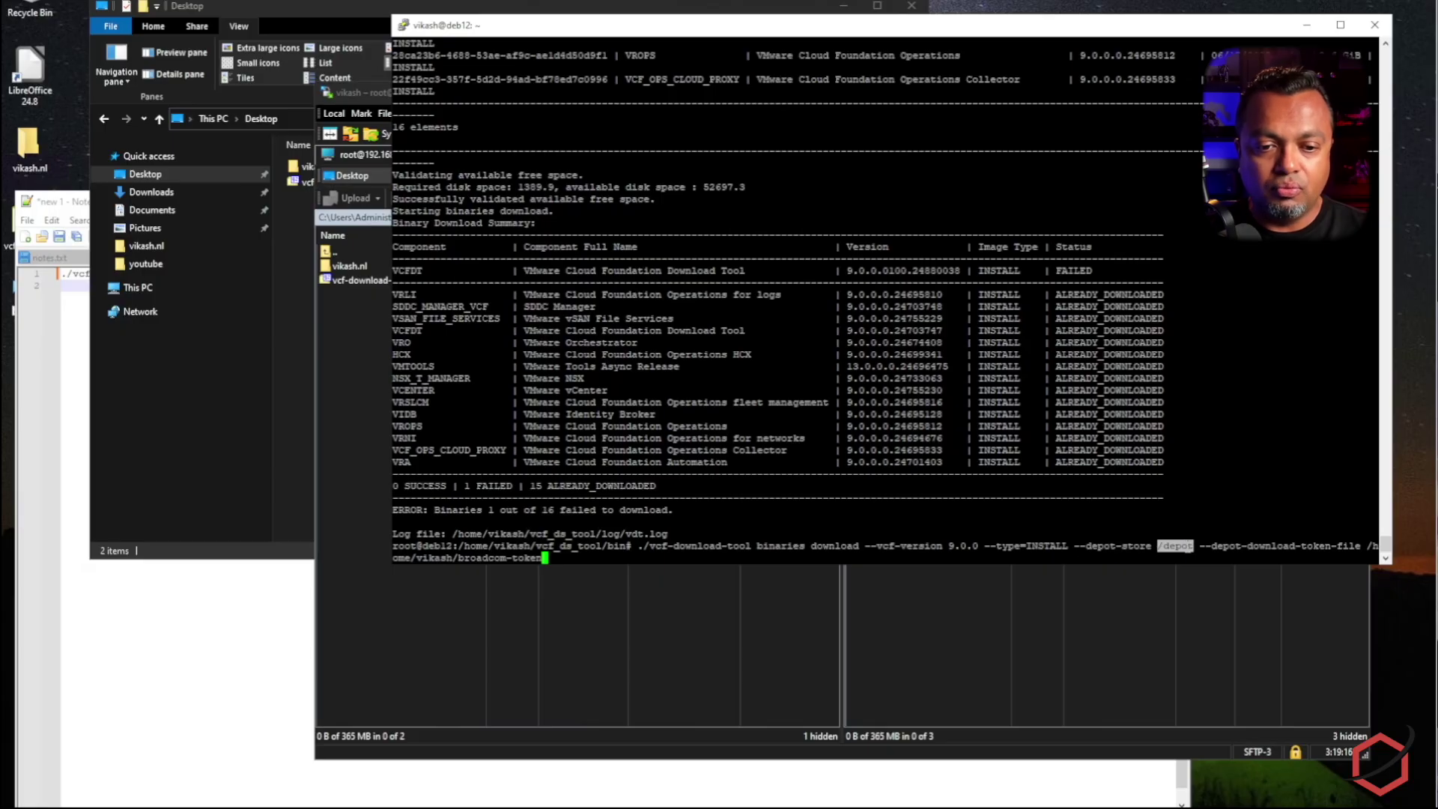
{"action": "left_click", "coordinate": [1188, 604]}
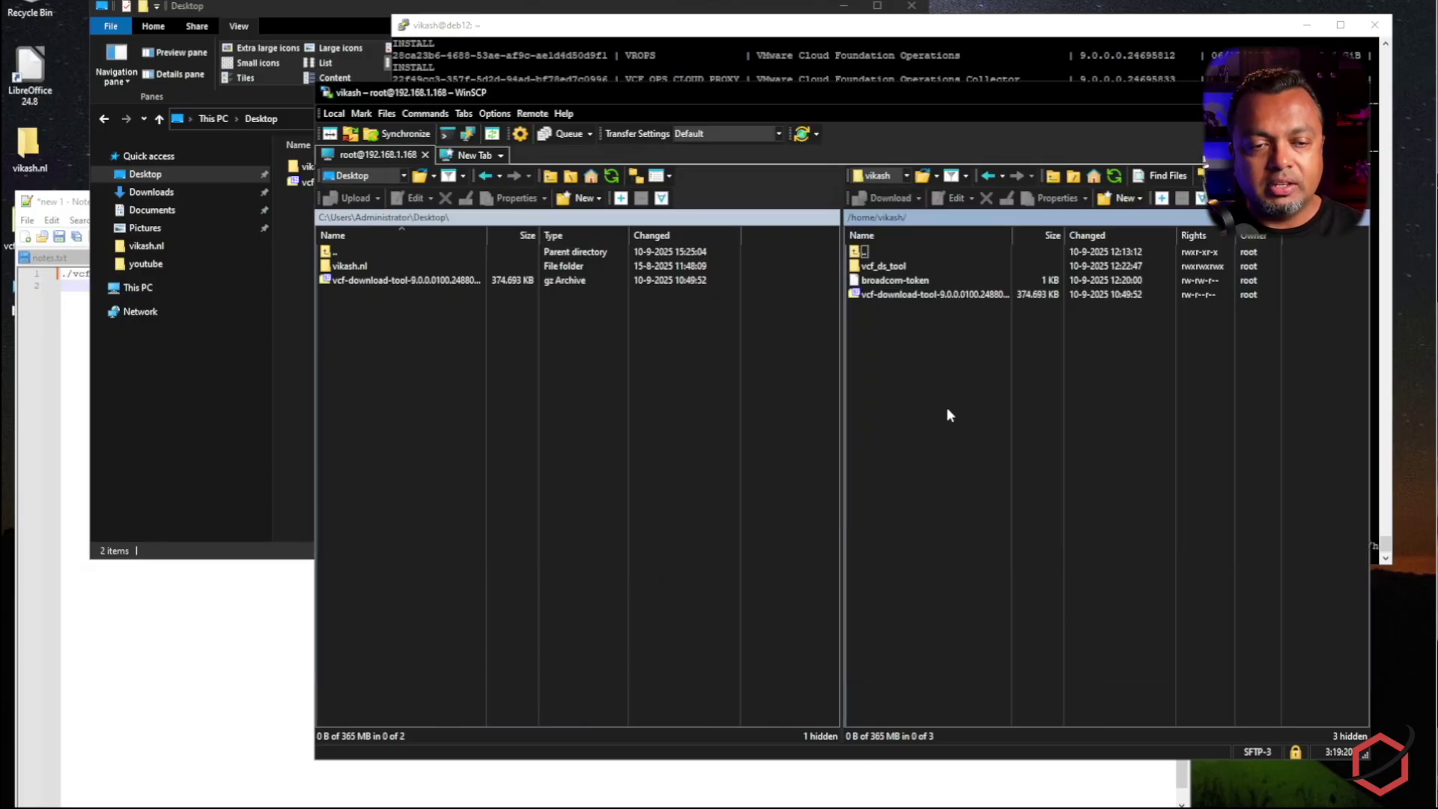
Navigate the WinSCP remote panel from /home up to root and into /depot/PROD.
{"action": "double_click", "coordinate": [896, 252]}
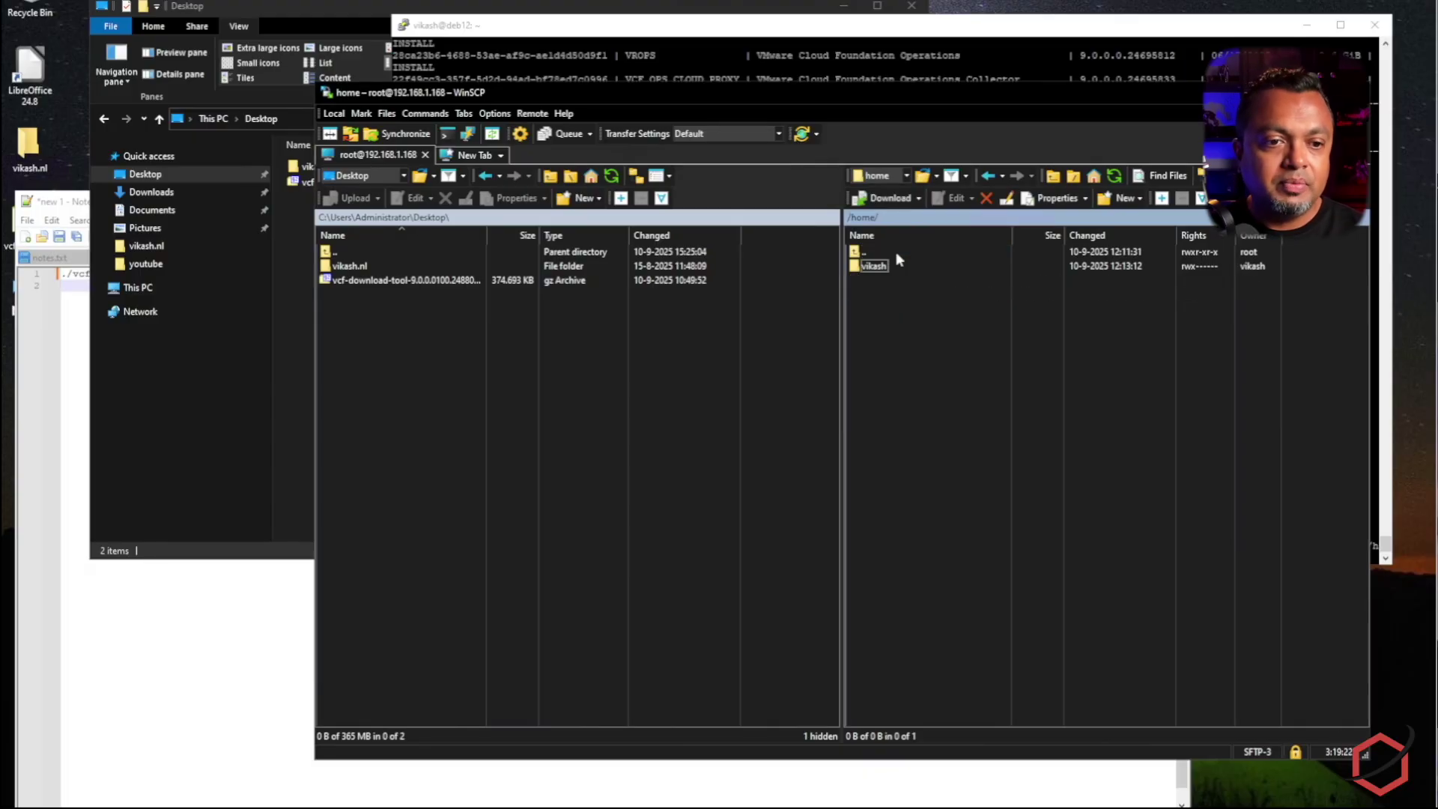
{"action": "double_click", "coordinate": [896, 251]}
{"action": "double_click", "coordinate": [874, 294]}
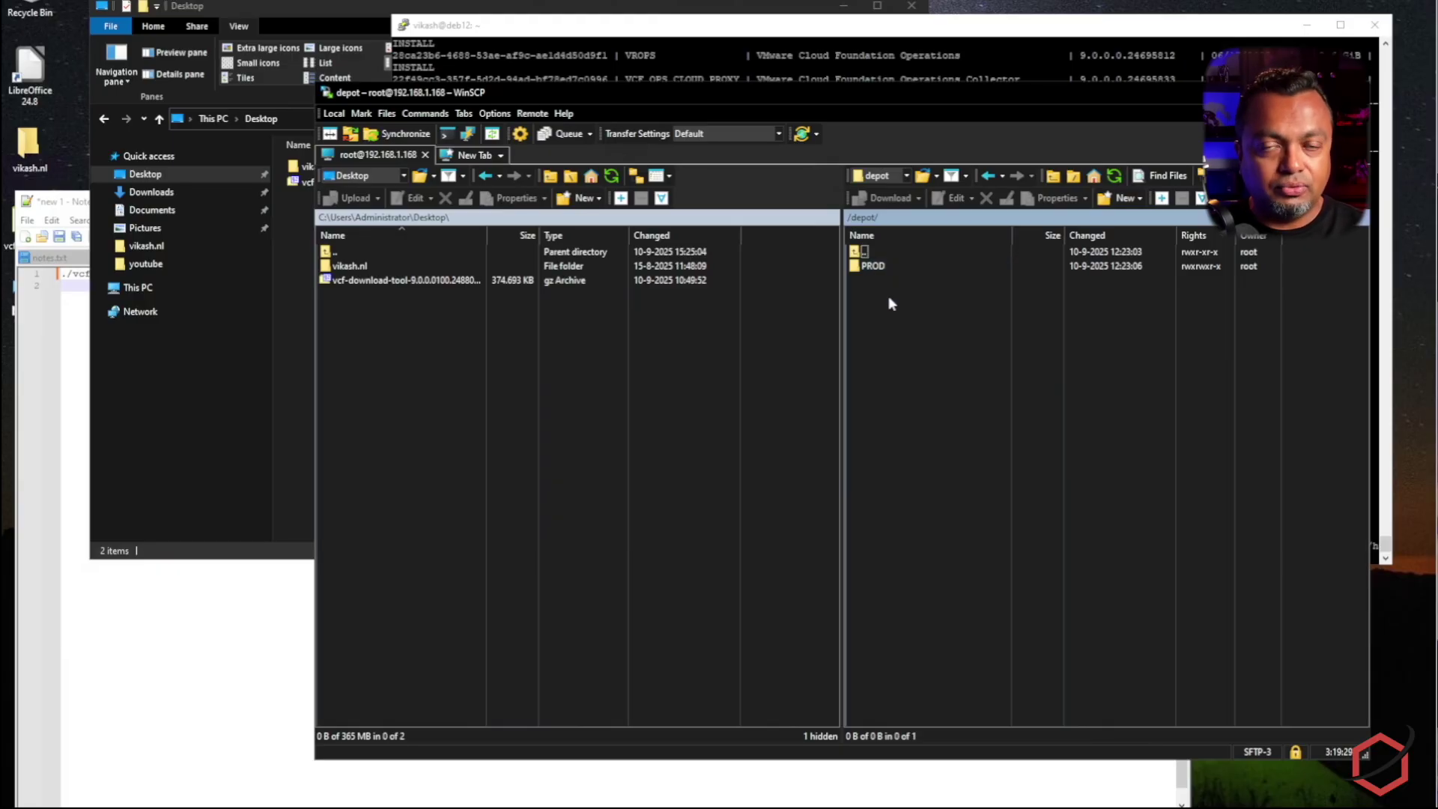
{"action": "double_click", "coordinate": [888, 266]}
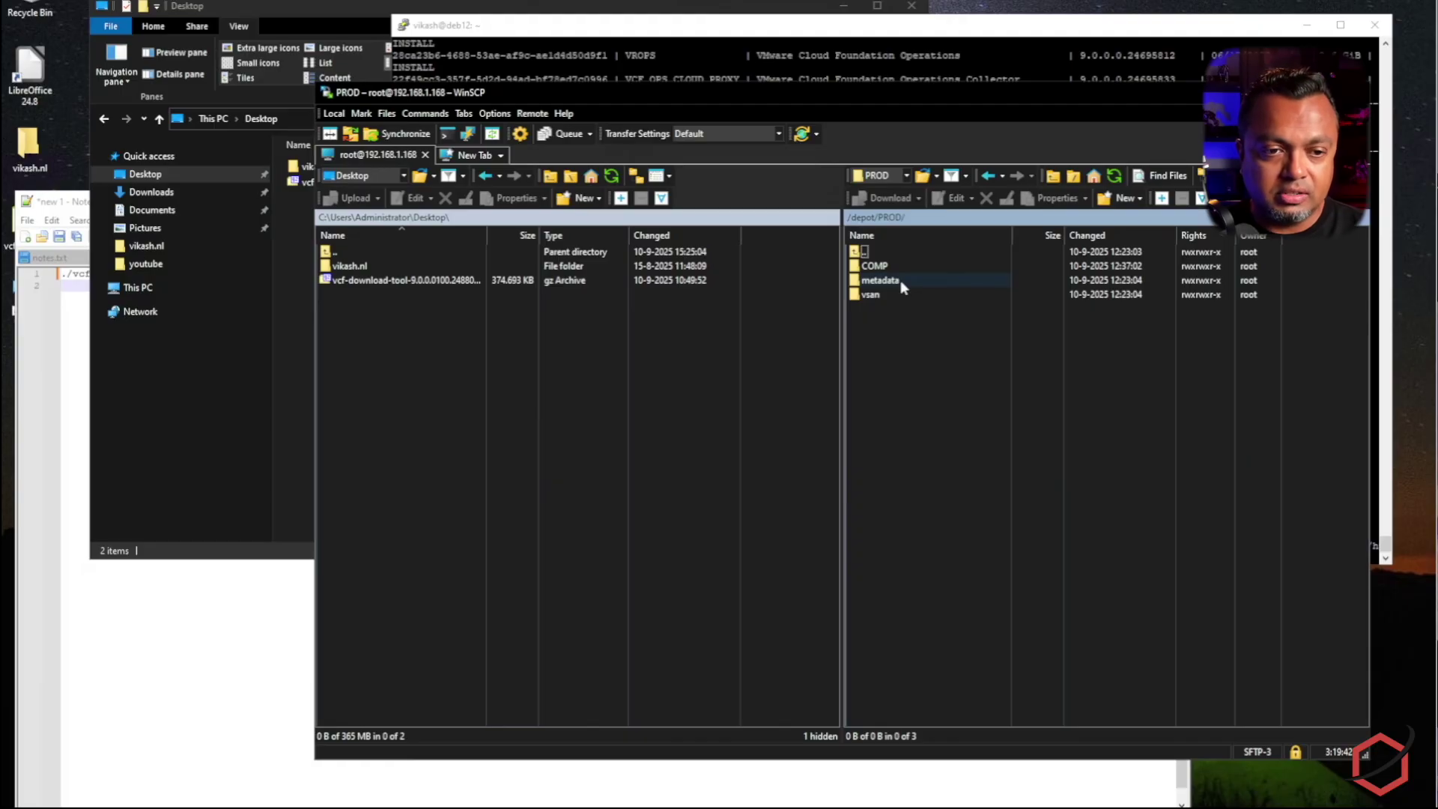
Browse metadata > manifest > v1 and return to /depot/PROD.
{"action": "left_click", "coordinate": [901, 280]}
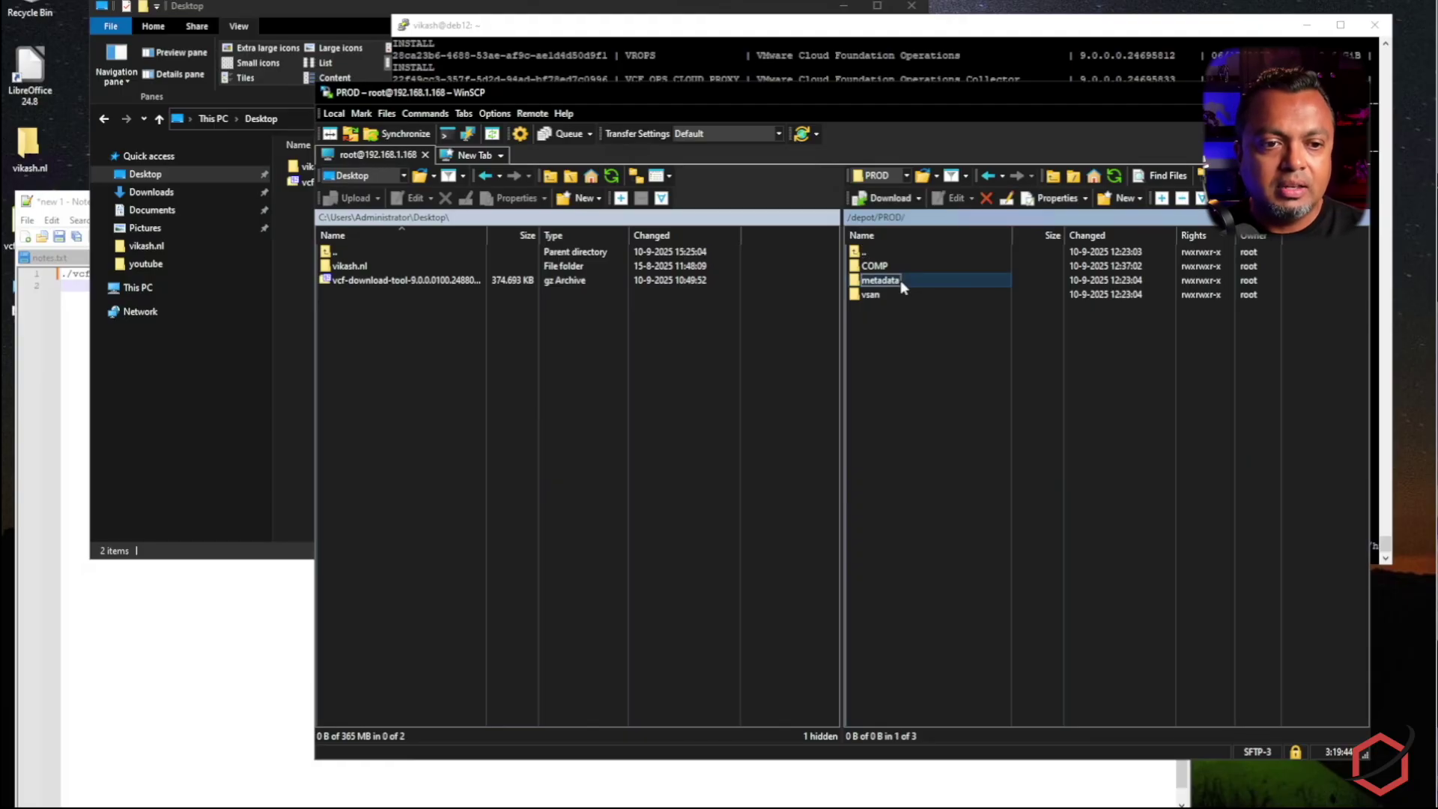
{"action": "double_click", "coordinate": [901, 280]}
{"action": "double_click", "coordinate": [895, 266]}
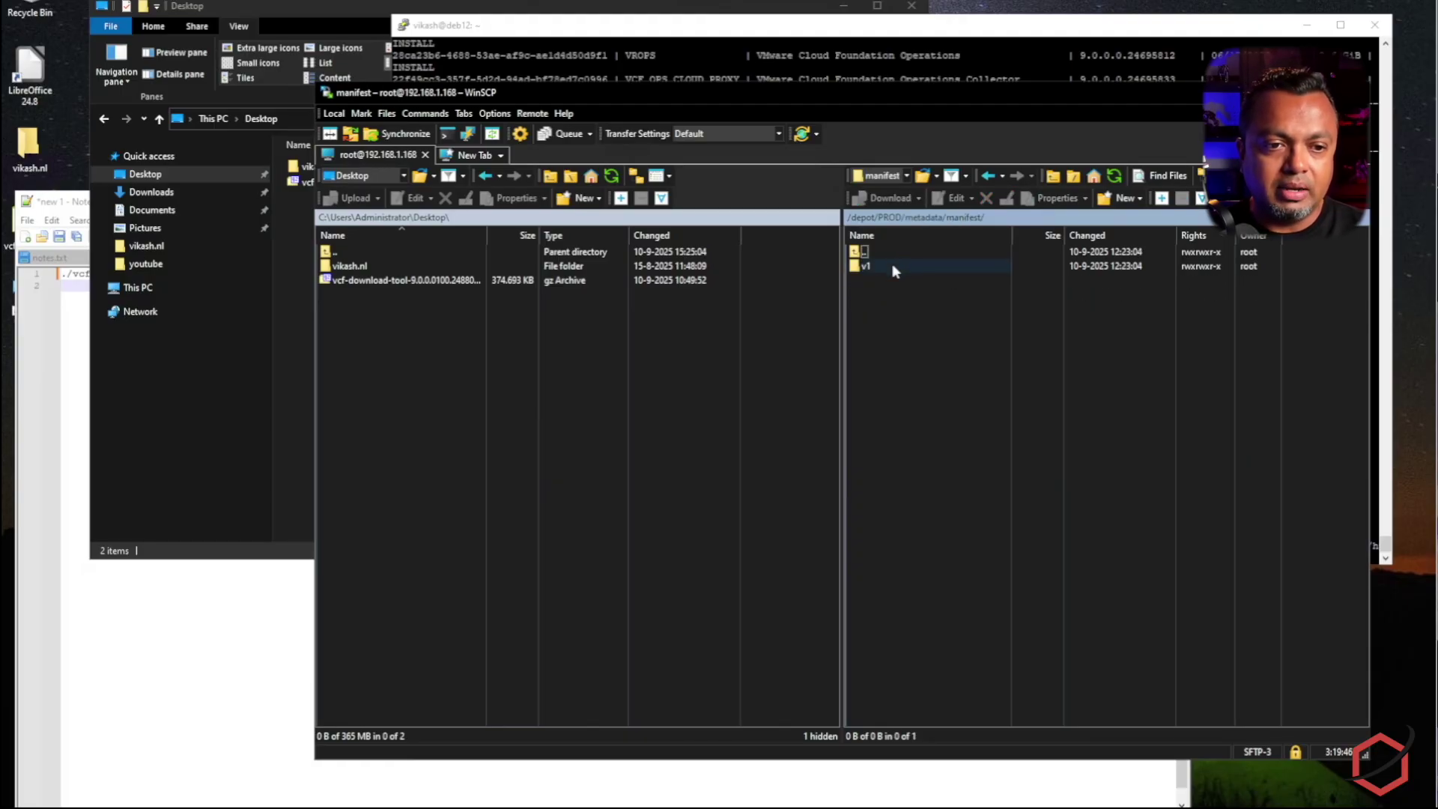
{"action": "double_click", "coordinate": [892, 264]}
{"action": "double_click", "coordinate": [894, 253]}
{"action": "double_click", "coordinate": [894, 252]}
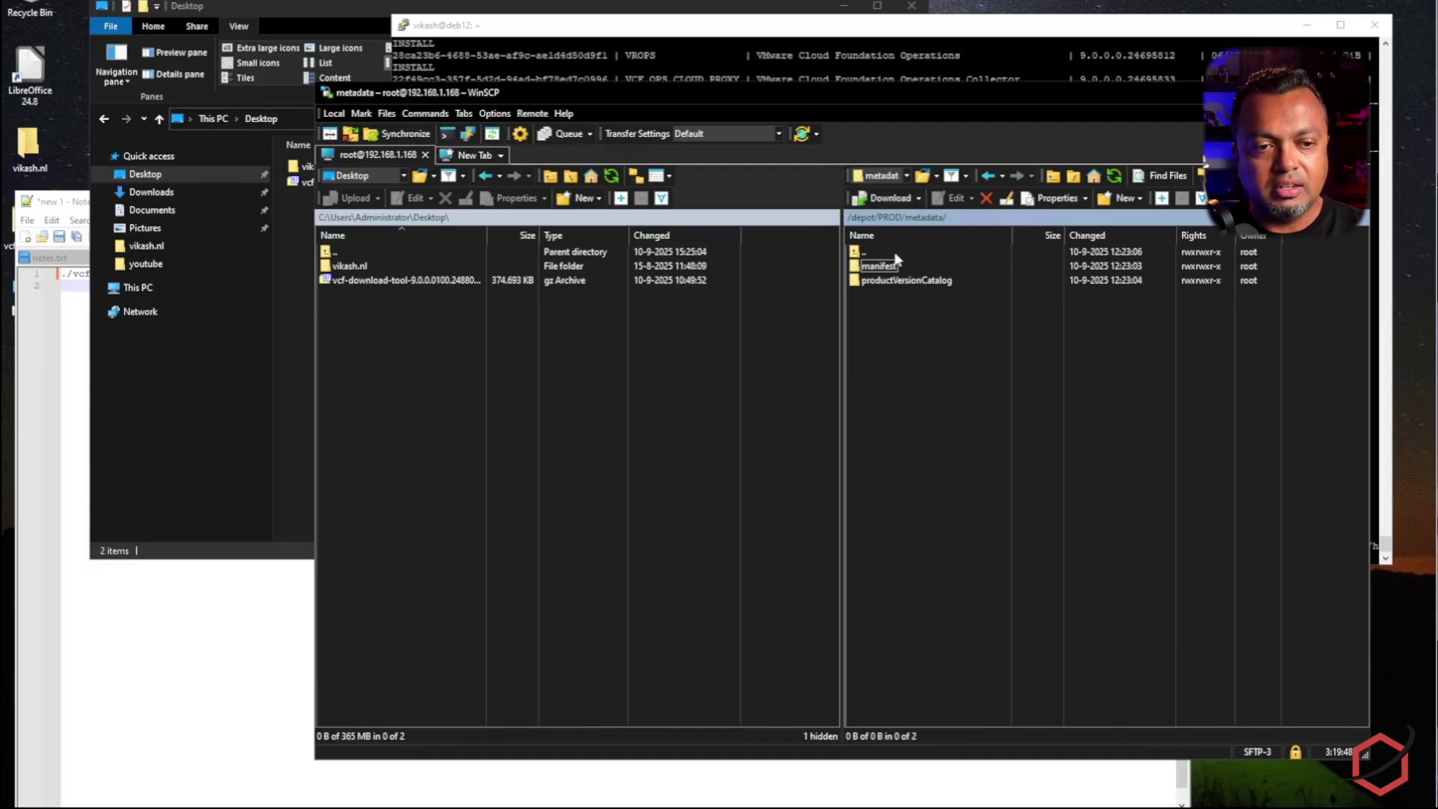
{"action": "double_click", "coordinate": [894, 253]}
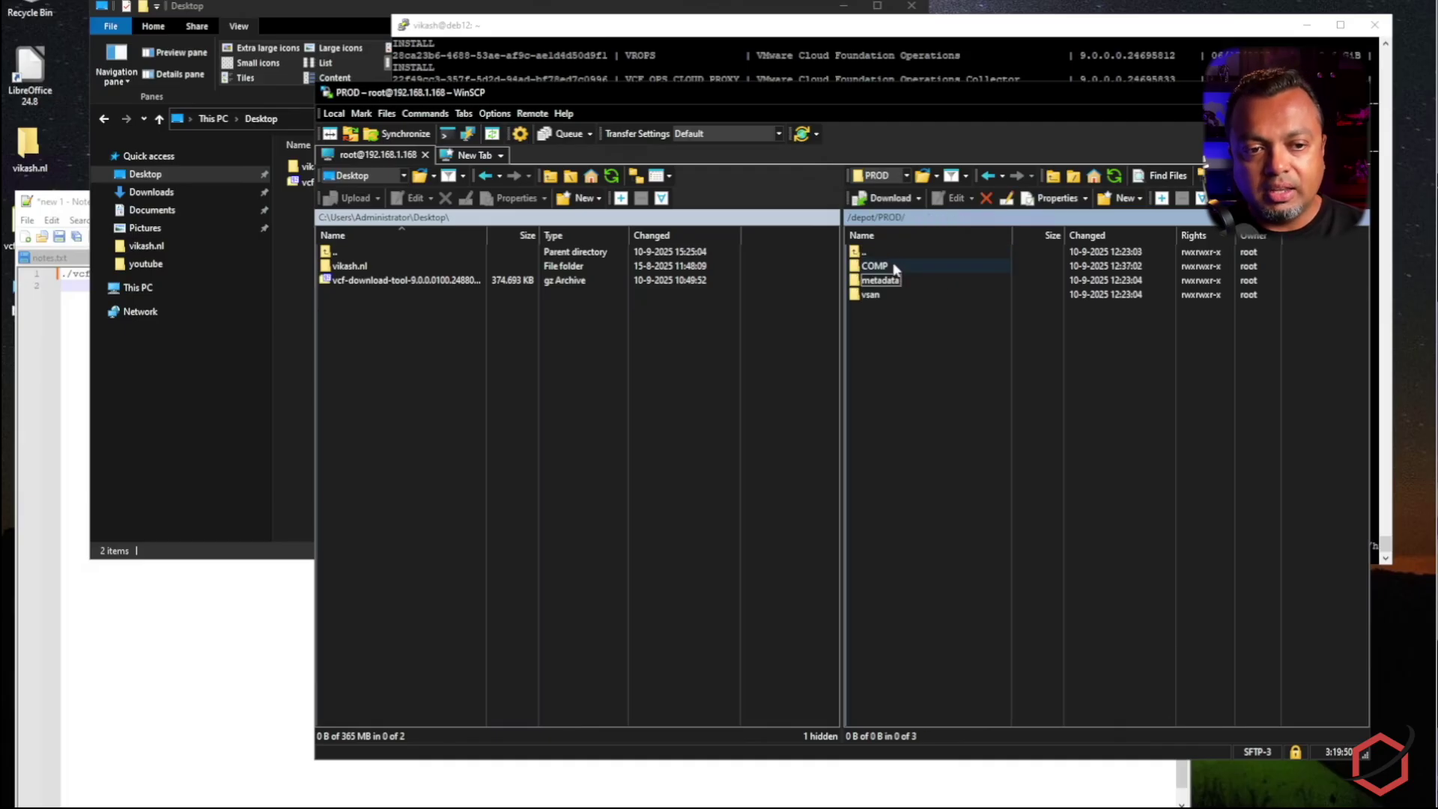
Open COMP, look over the VMTOOLS and VIDB folders, and open the HCX folder.
{"action": "double_click", "coordinate": [895, 267]}
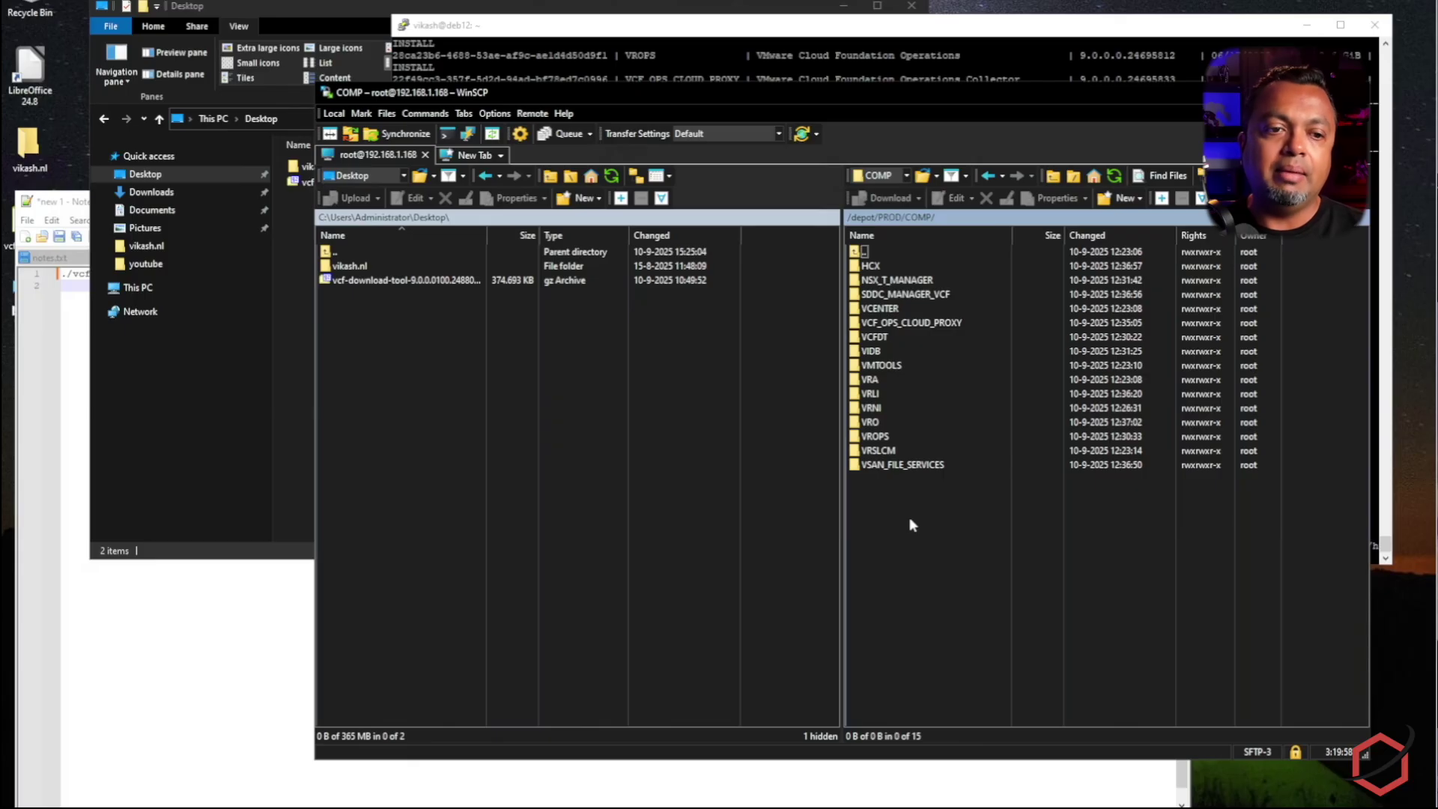
{"action": "left_click", "coordinate": [901, 365]}
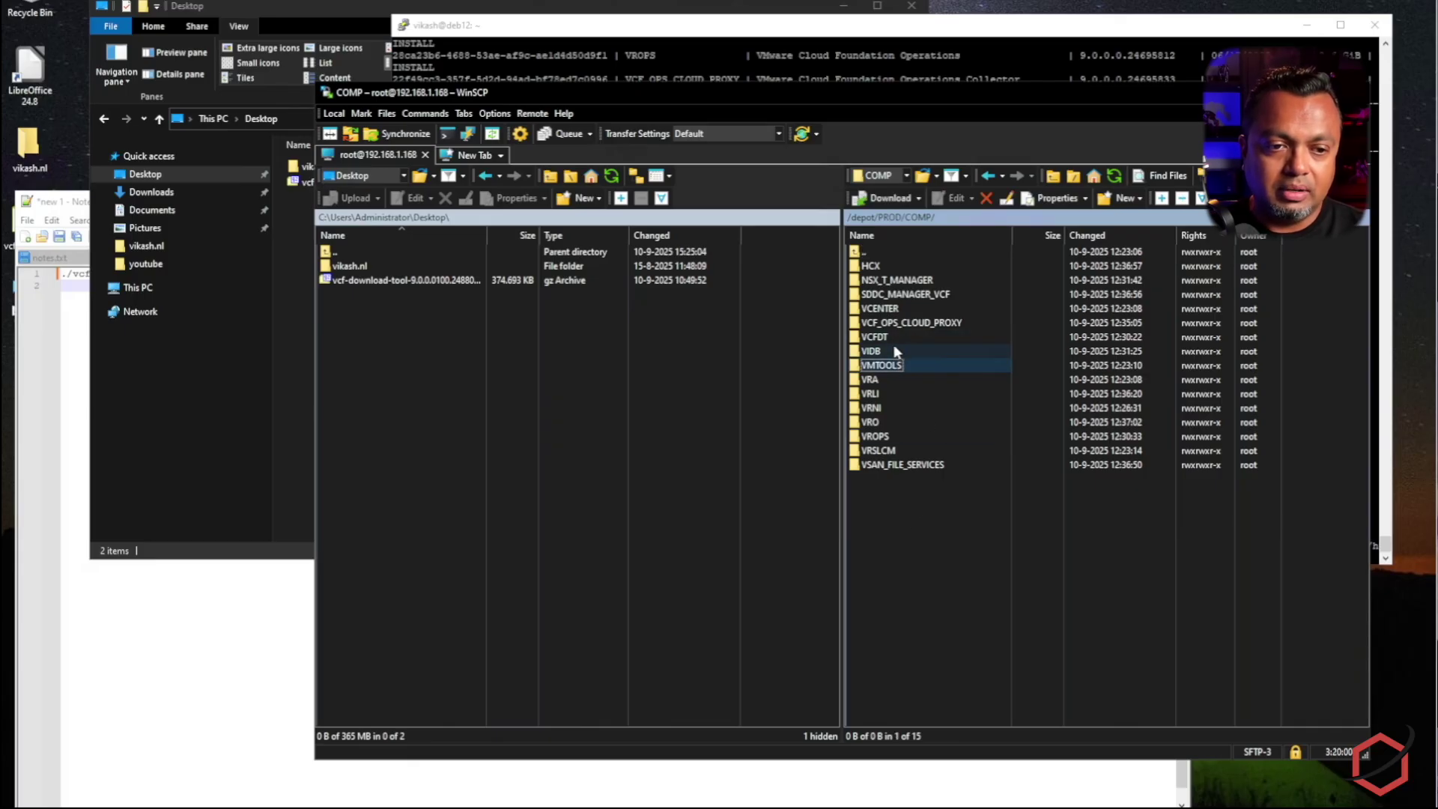
{"action": "left_click", "coordinate": [897, 351]}
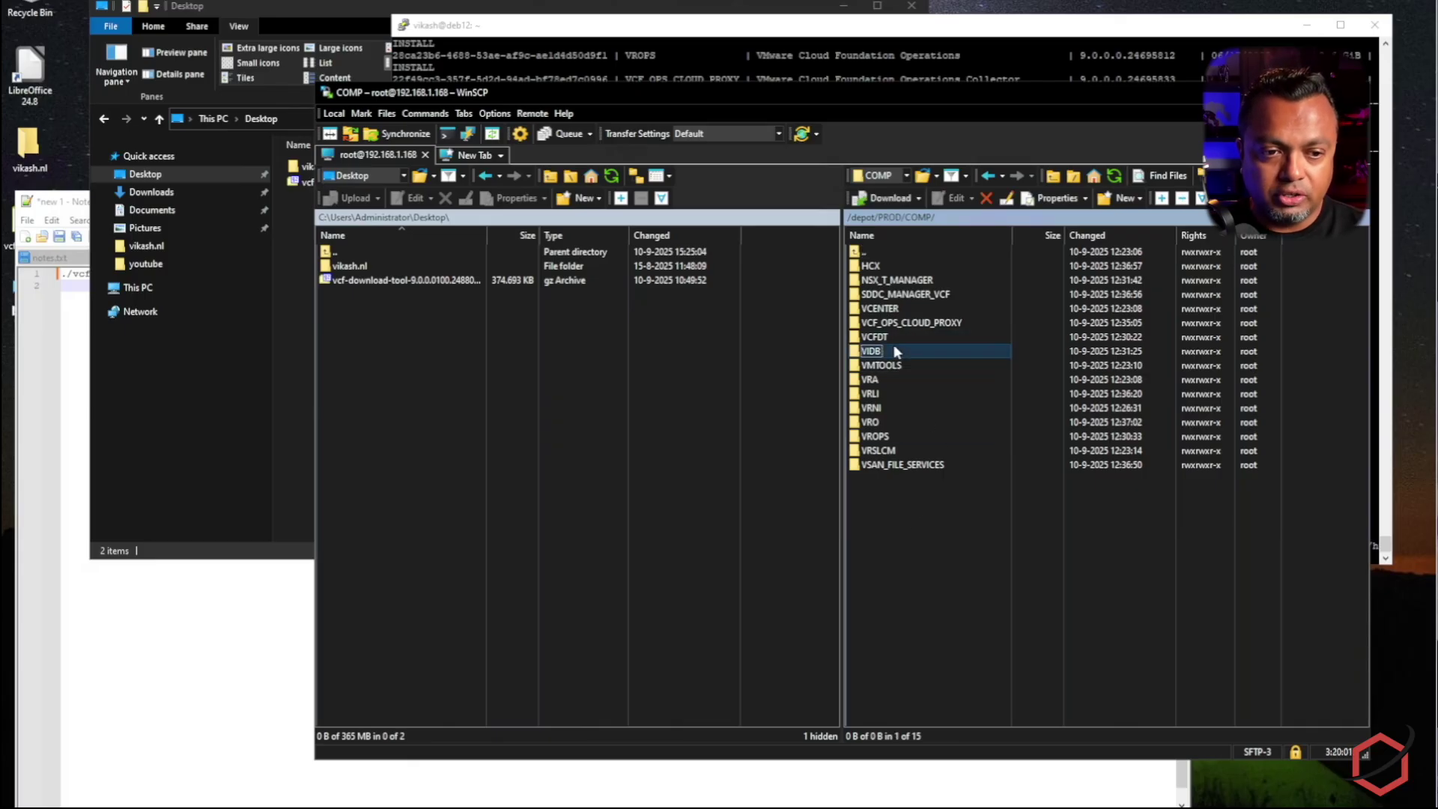
{"action": "double_click", "coordinate": [903, 268]}
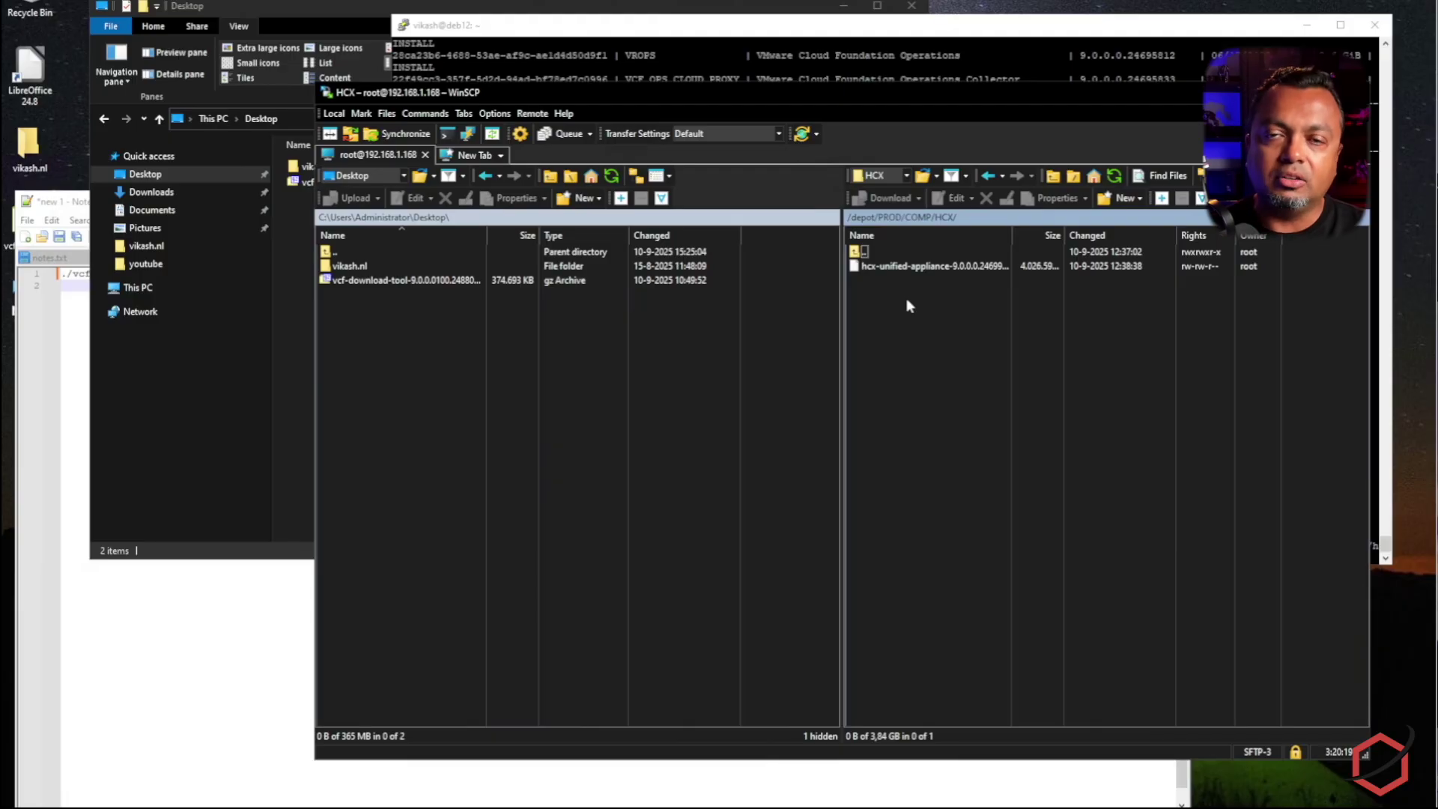
In WinSCP, go up to COMP, open VCFDT, then return up to /depot/PROD.
{"action": "double_click", "coordinate": [903, 251]}
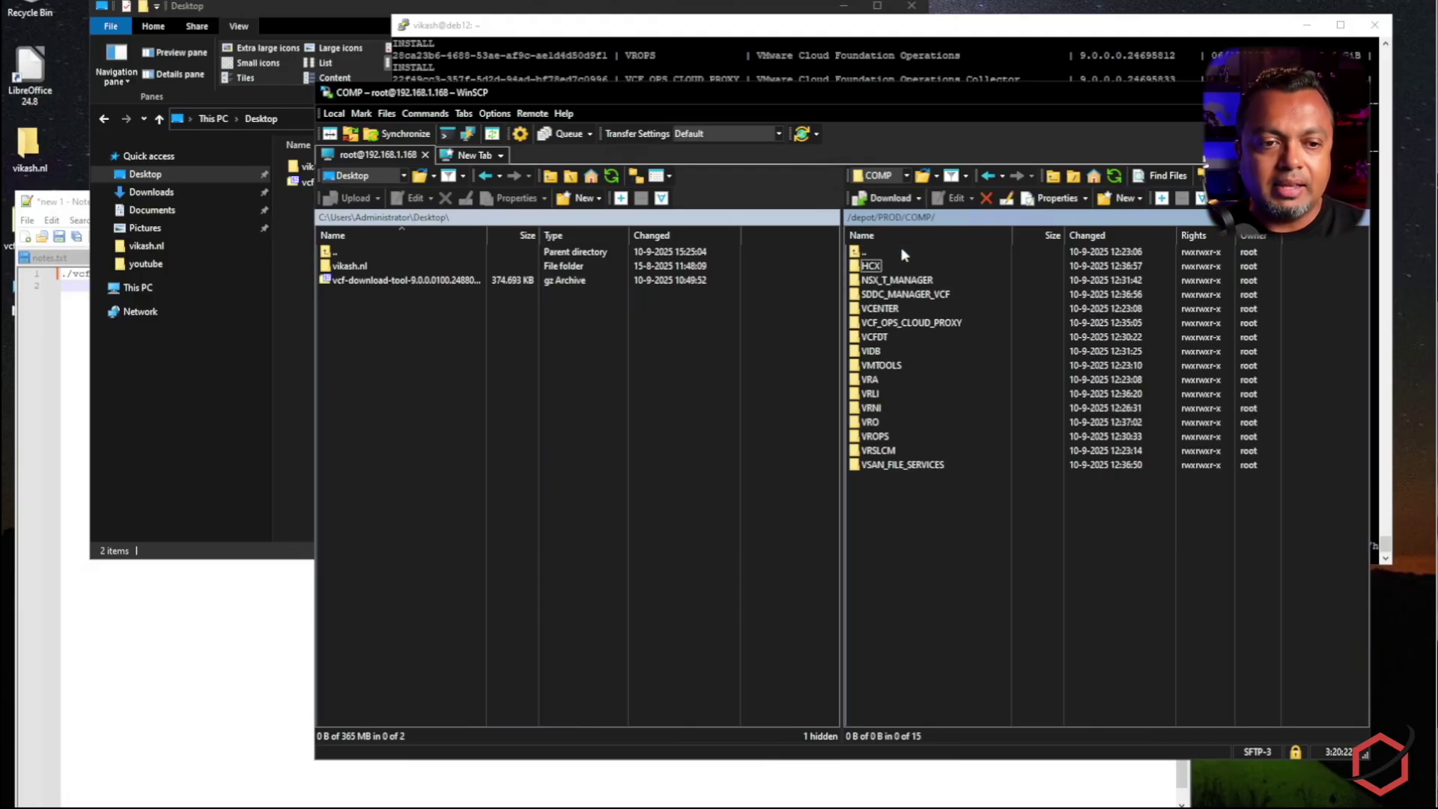
{"action": "left_click", "coordinate": [929, 31]}
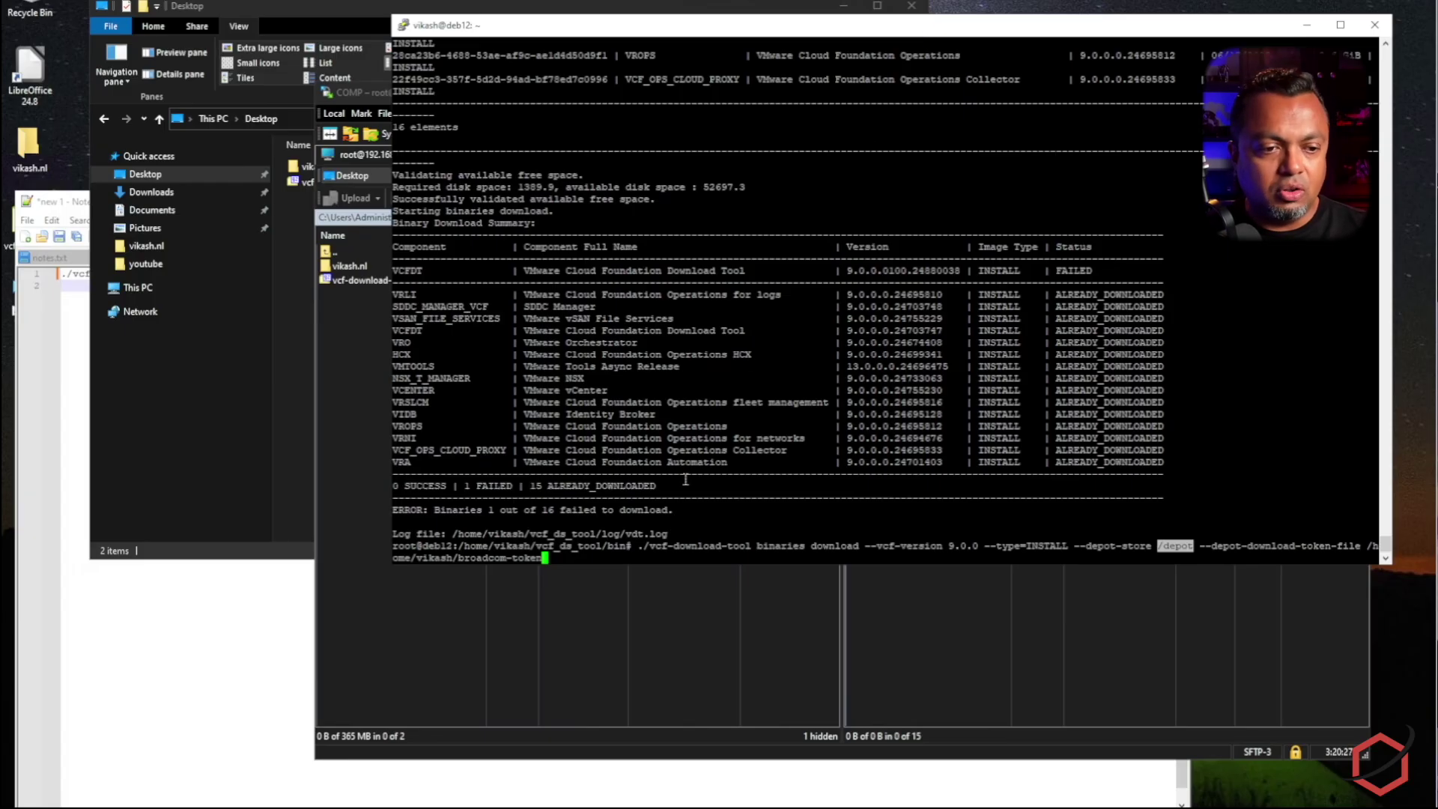
{"action": "left_click", "coordinate": [1006, 699]}
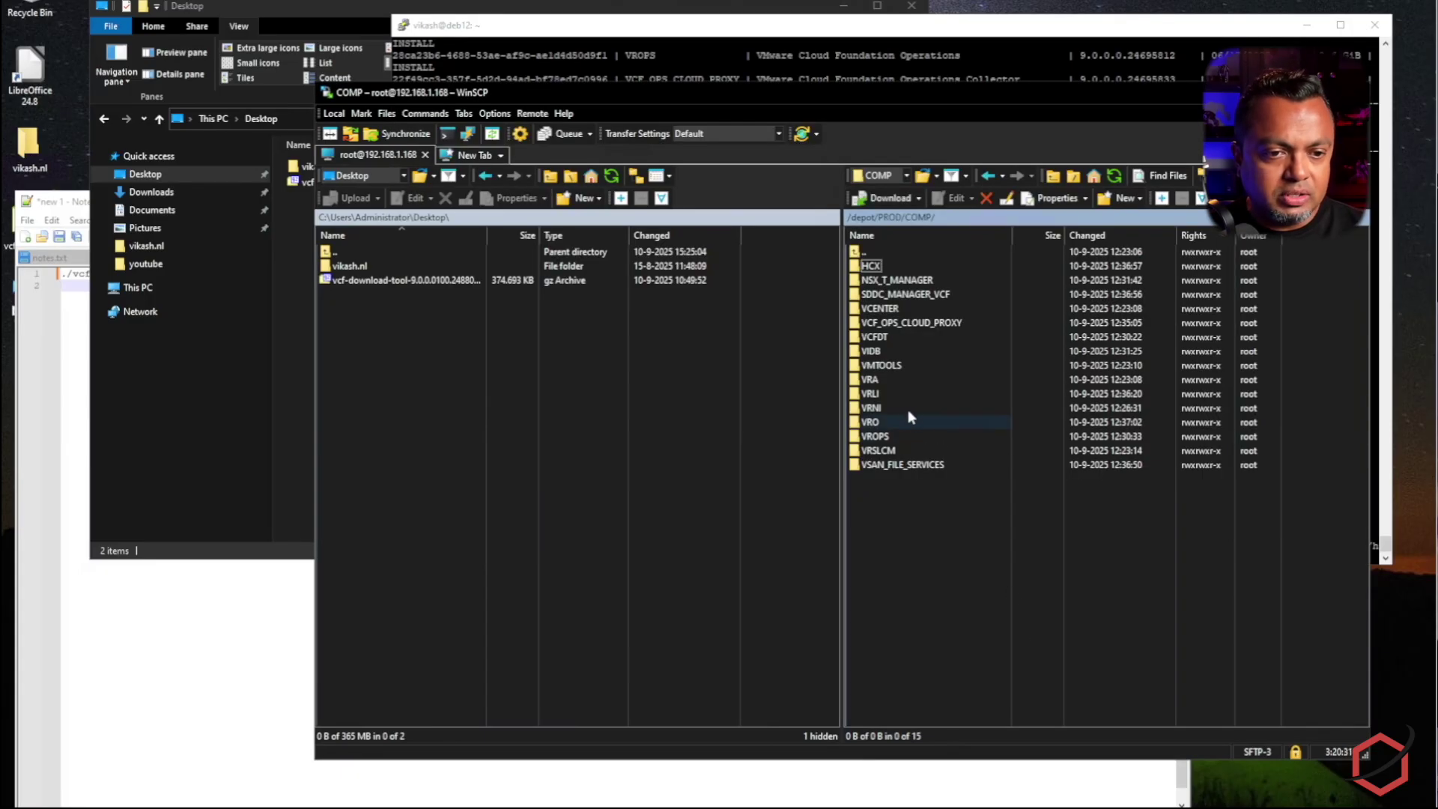
{"action": "double_click", "coordinate": [911, 339]}
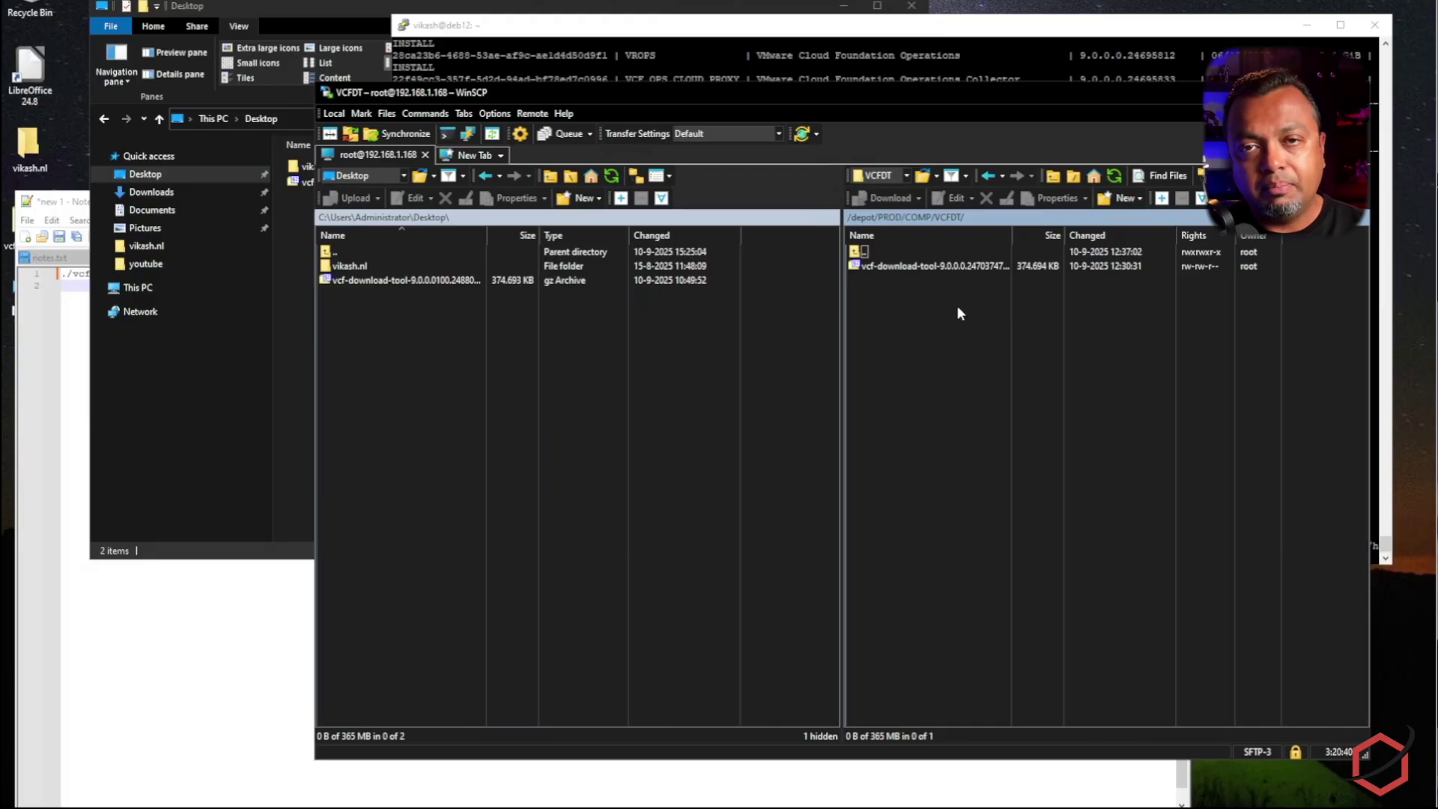
{"action": "double_click", "coordinate": [938, 253]}
{"action": "double_click", "coordinate": [938, 254]}
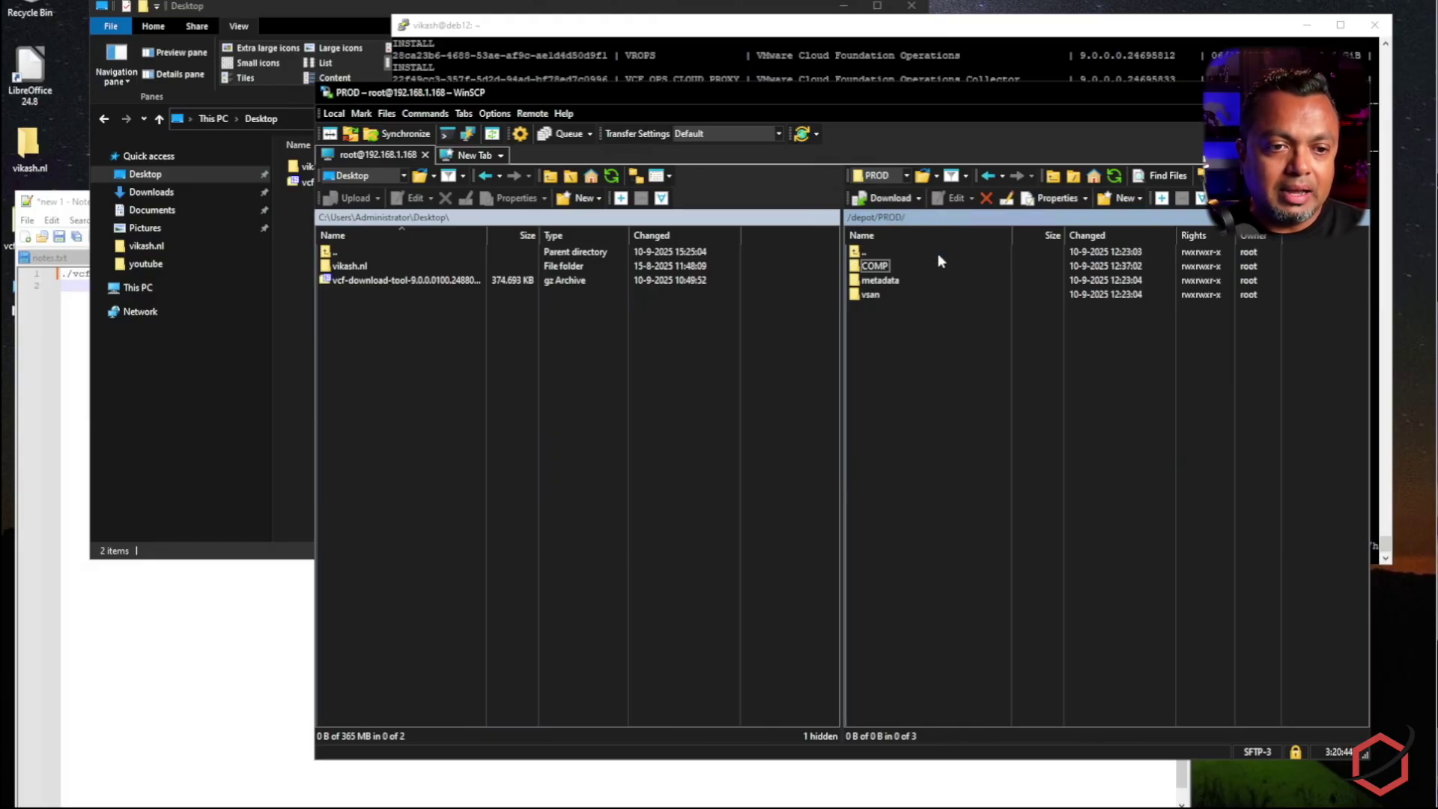
Select the /depot path in the PuTTY command, then reveal the File Station browser.
{"action": "left_click", "coordinate": [959, 32]}
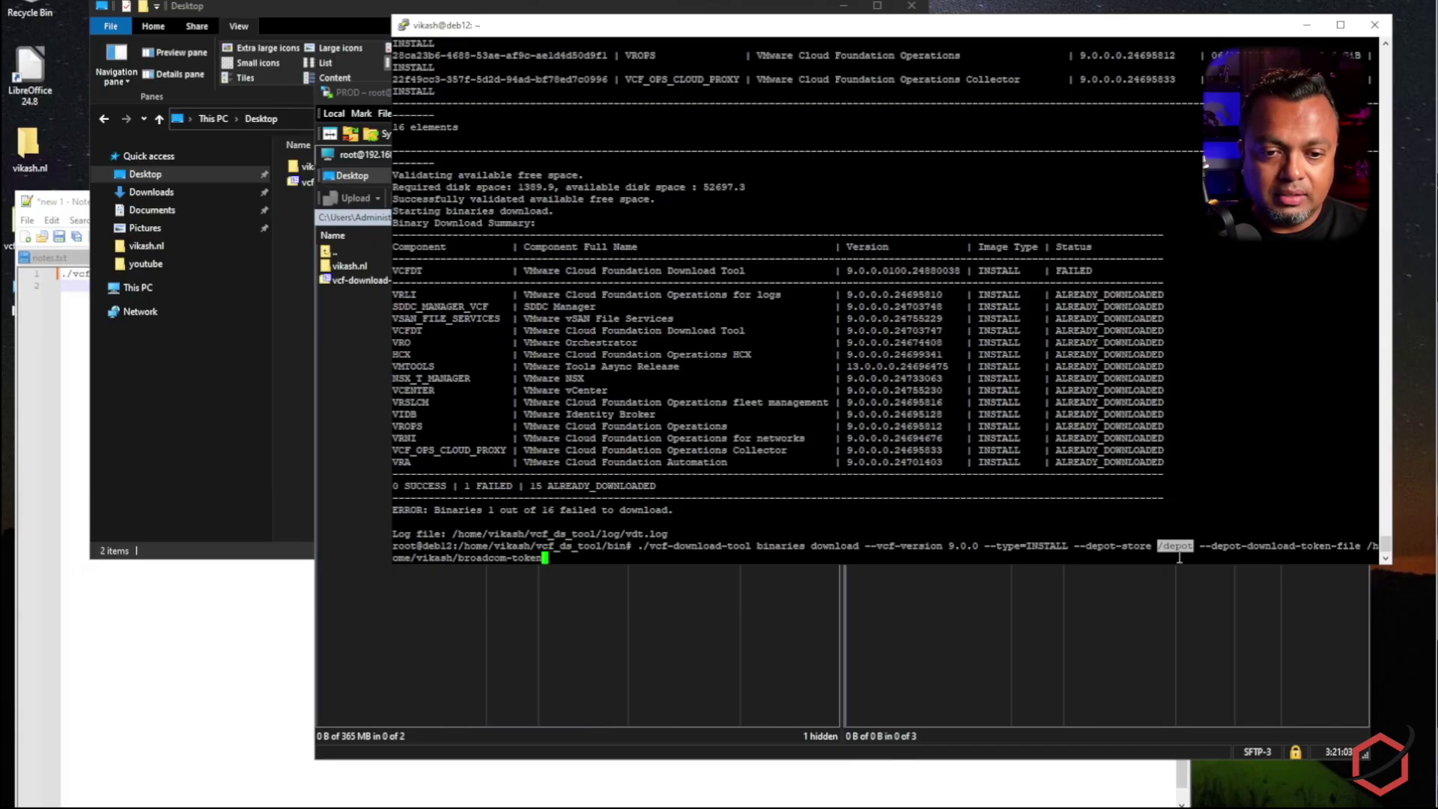
{"action": "left_click", "coordinate": [1158, 546]}
{"action": "left_click_drag", "start_coordinate": [1159, 546], "coordinate": [1198, 551]}
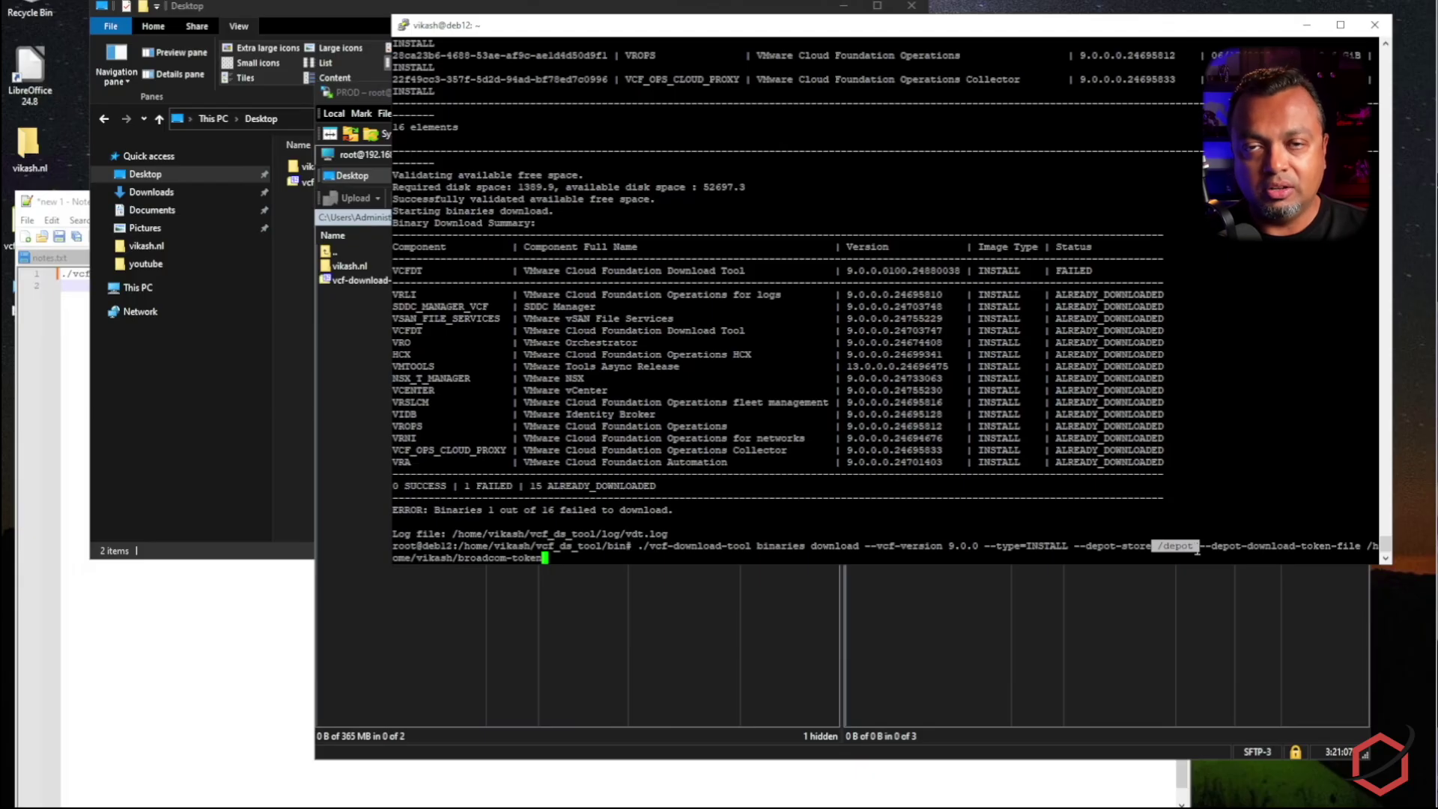
{"action": "key", "text": "alt+Tab"}
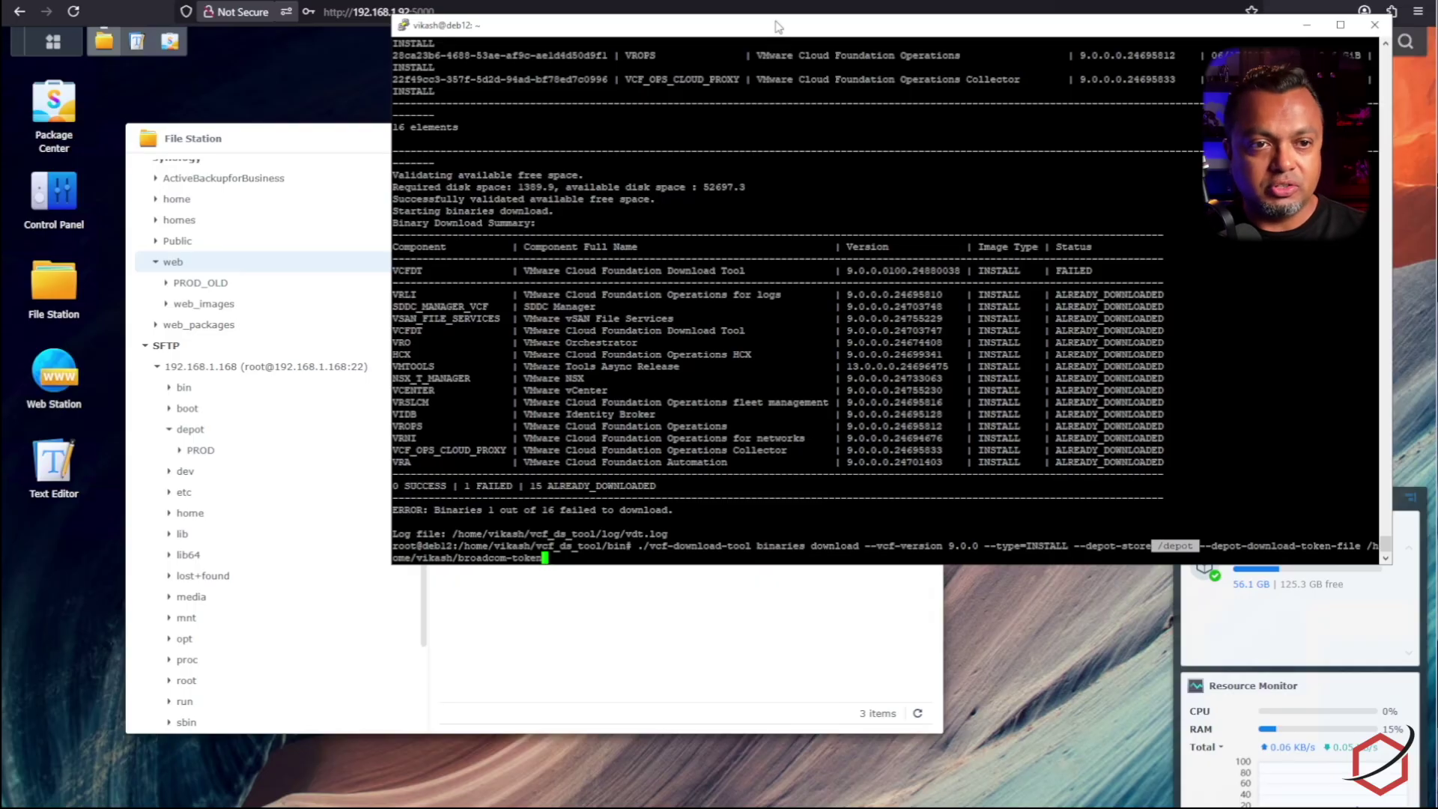
{"action": "key", "text": "alt+Tab"}
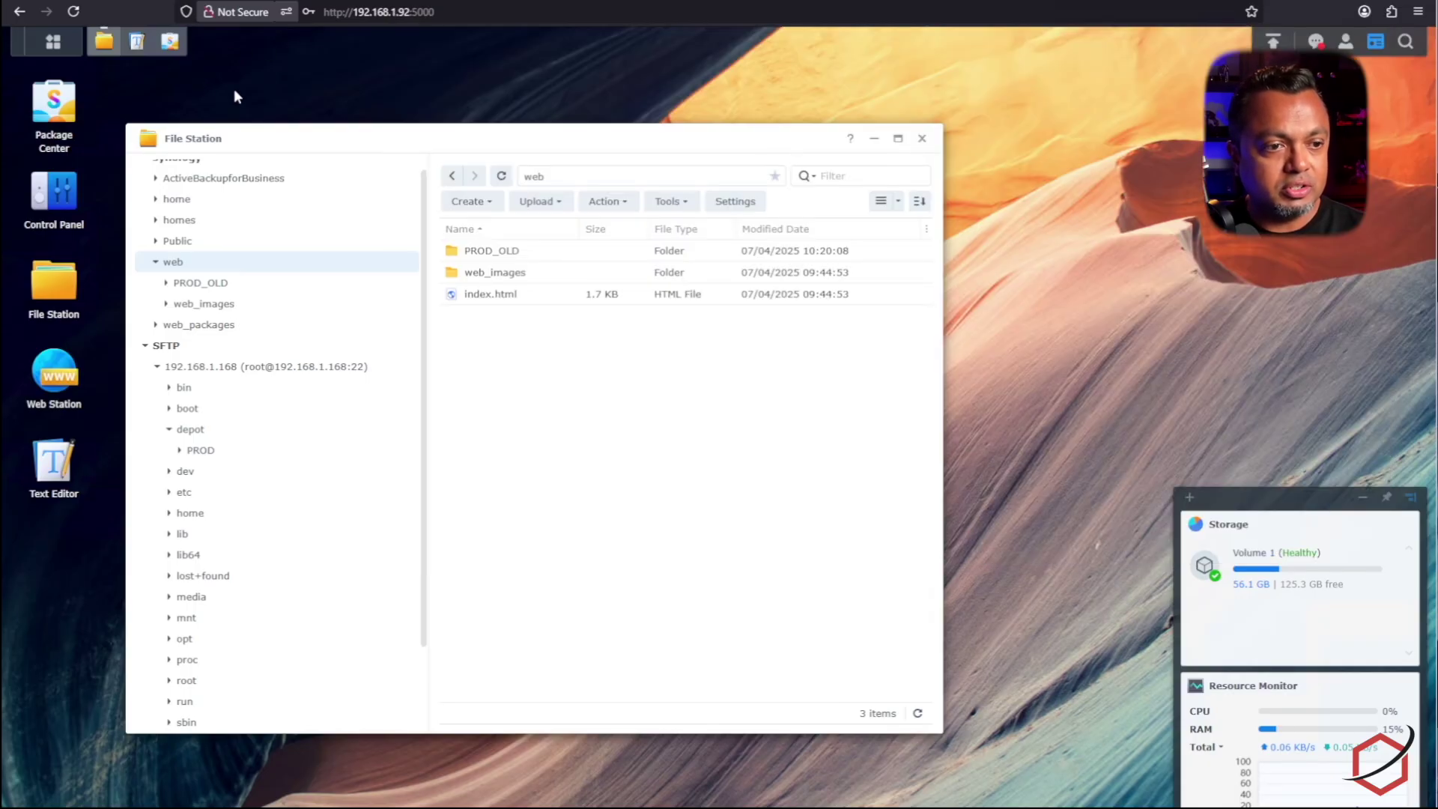
Minimize File Station and view the Web Station 4.2.3-0522 package details in Package Center.
{"action": "left_click", "coordinate": [874, 141]}
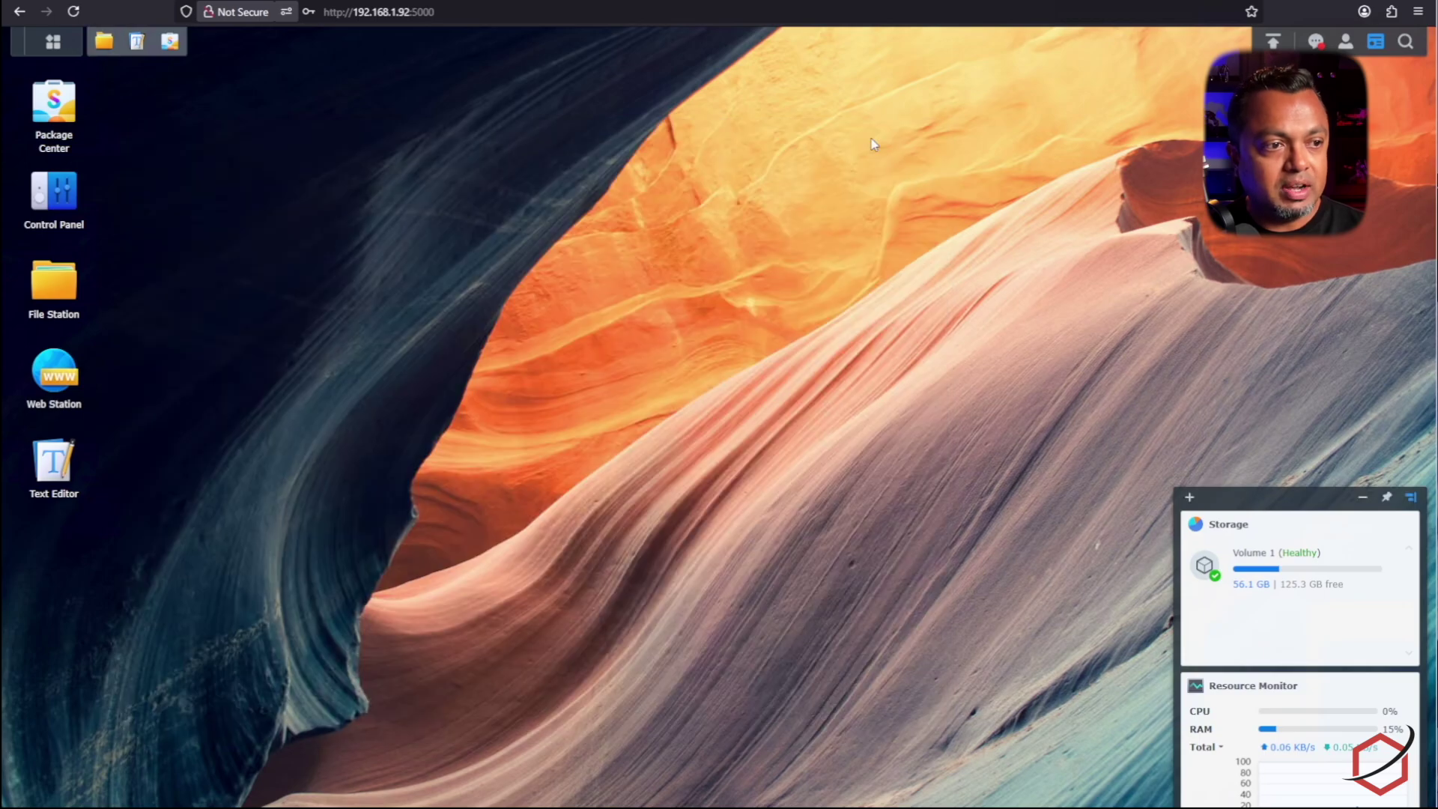
{"action": "left_click", "coordinate": [169, 42]}
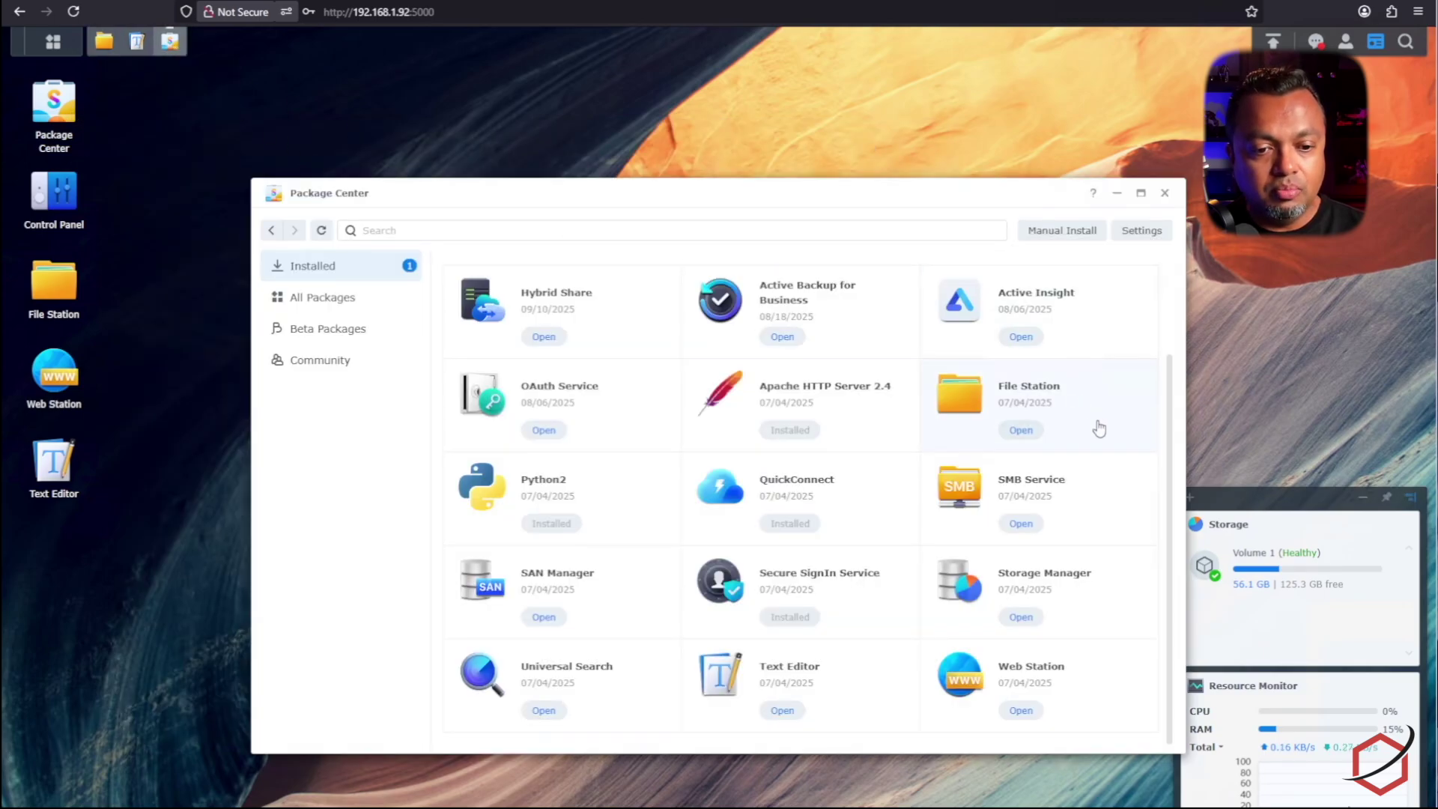
{"action": "left_click", "coordinate": [1088, 685]}
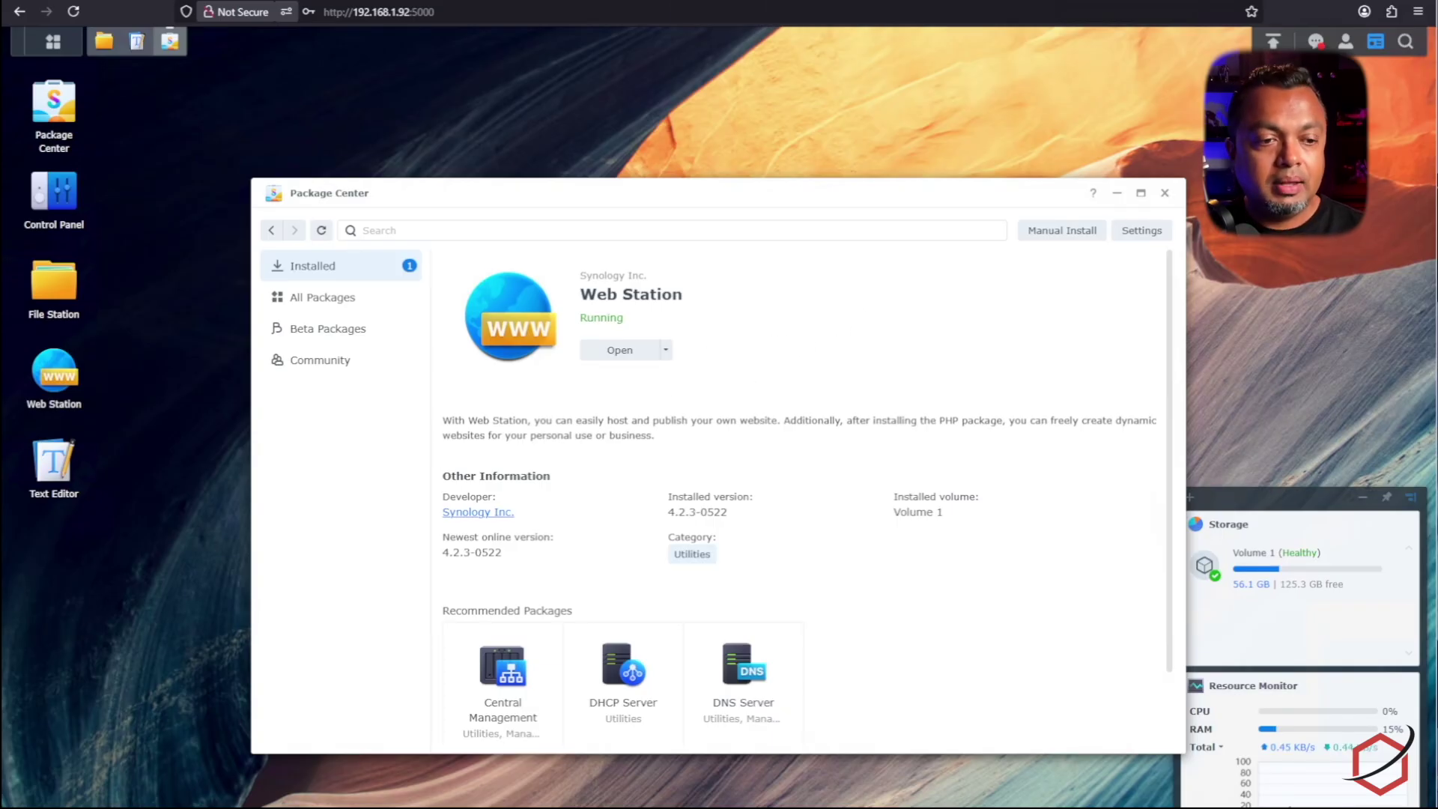
Inspect Web Station's Default Service settings without saving, then close Web Station and Package Center.
{"action": "left_click", "coordinate": [633, 352]}
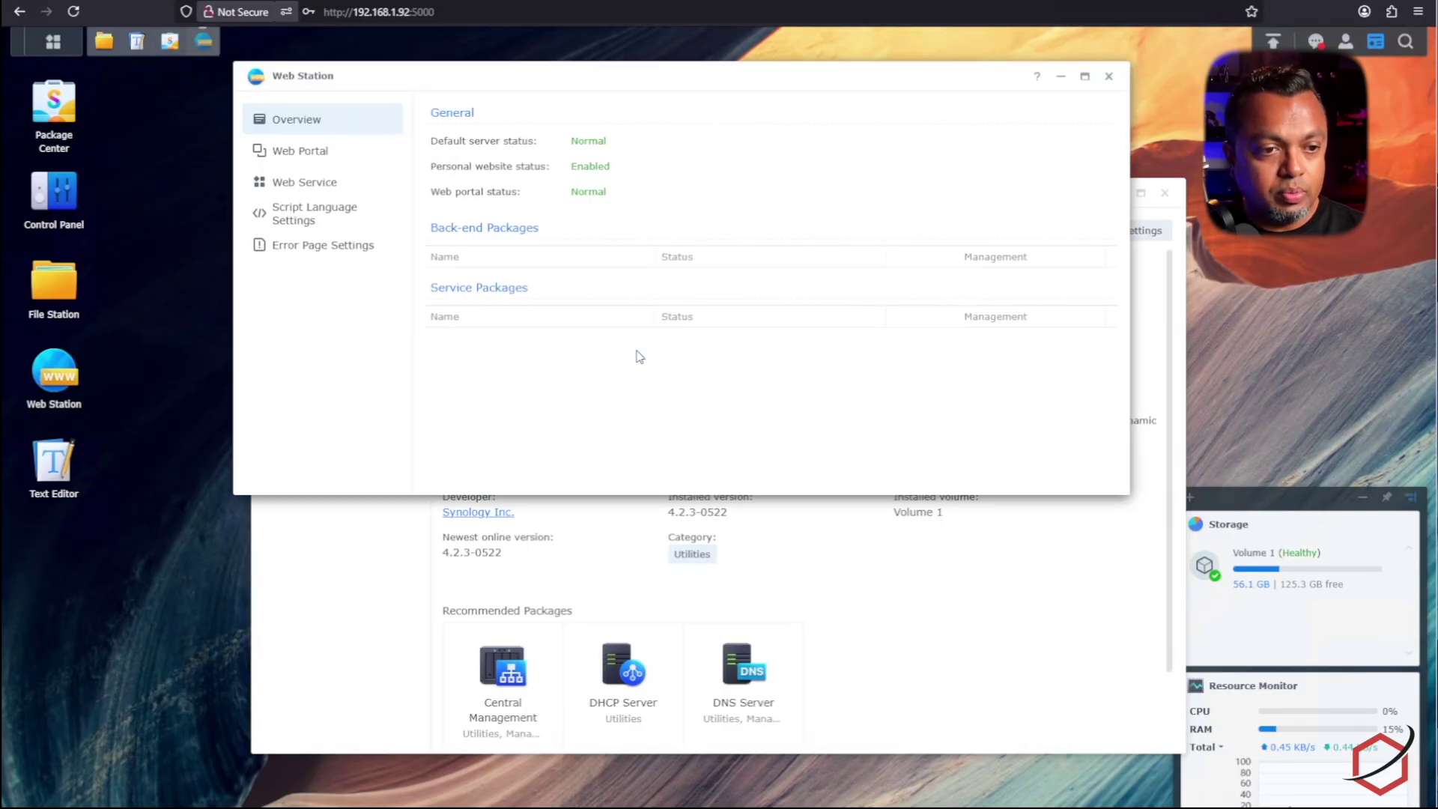
{"action": "left_click", "coordinate": [321, 185]}
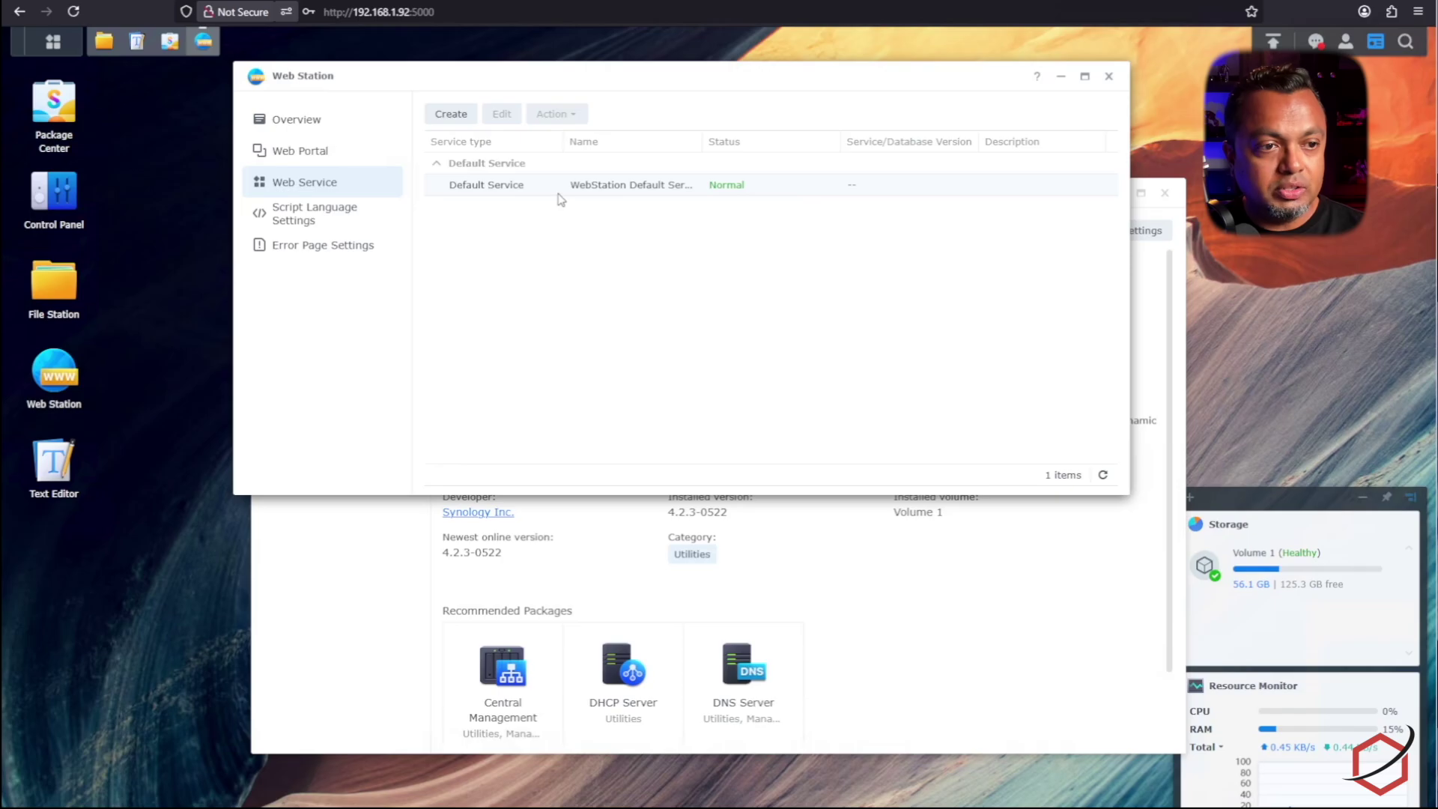
{"action": "left_click", "coordinate": [558, 196]}
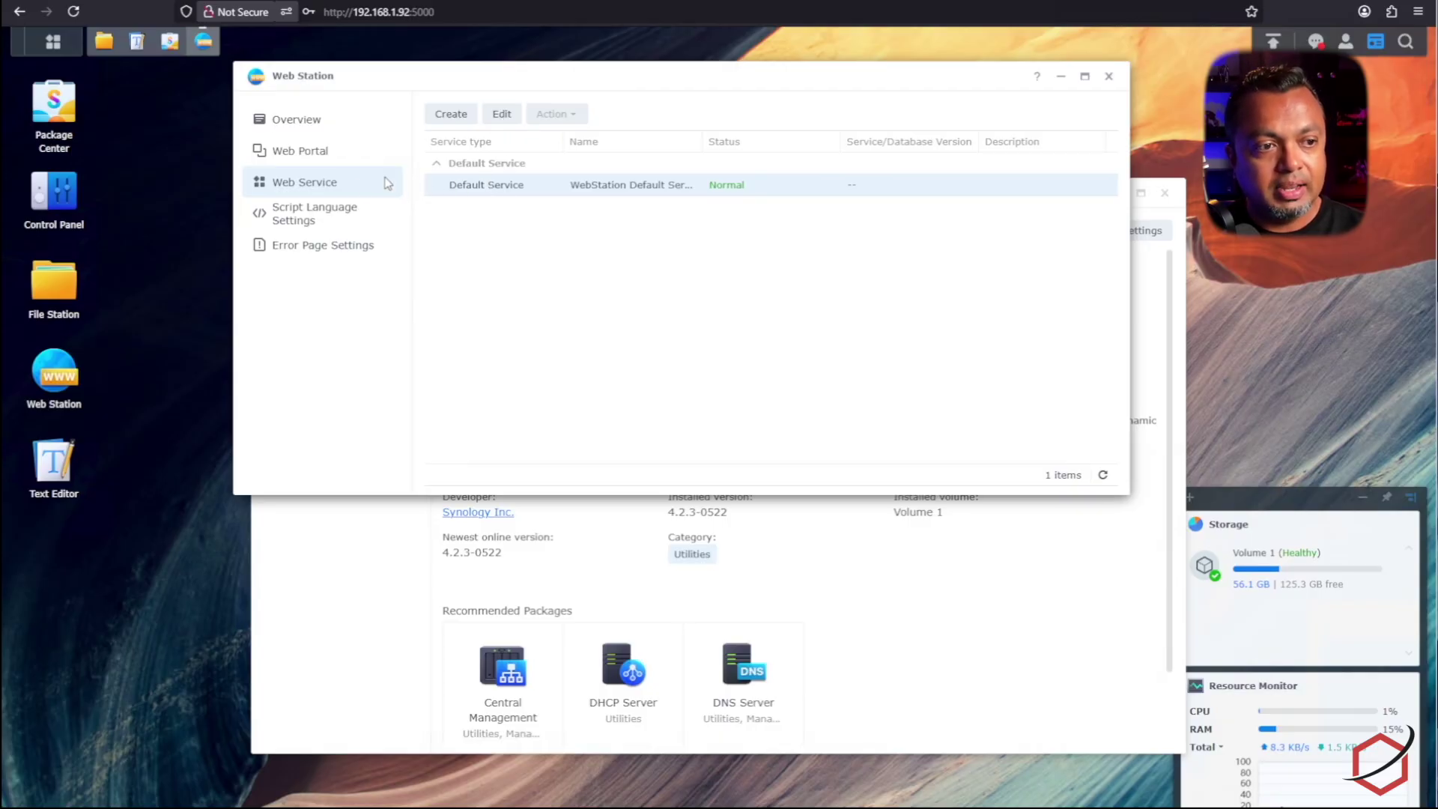
{"action": "left_click", "coordinate": [501, 112]}
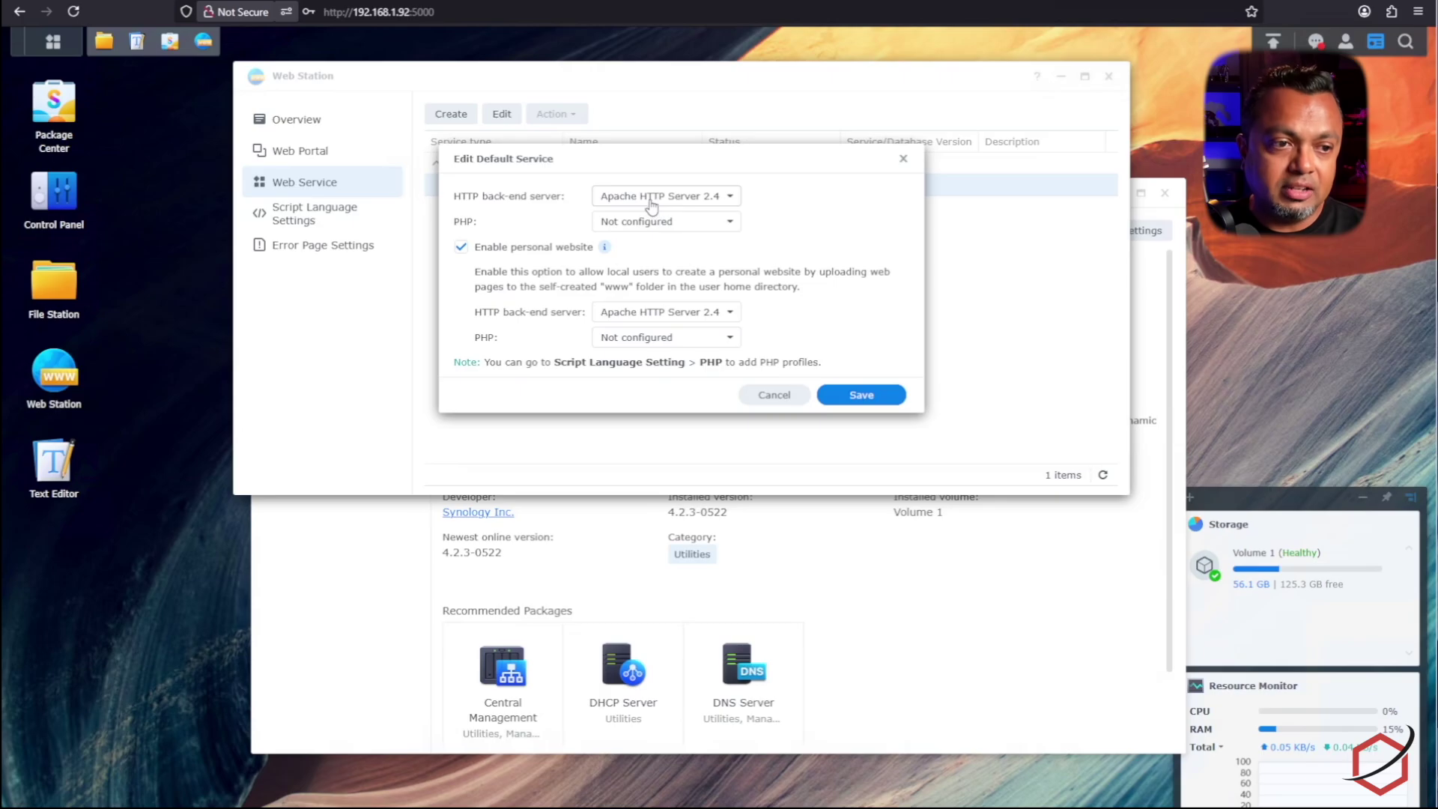
{"action": "left_click", "coordinate": [800, 404]}
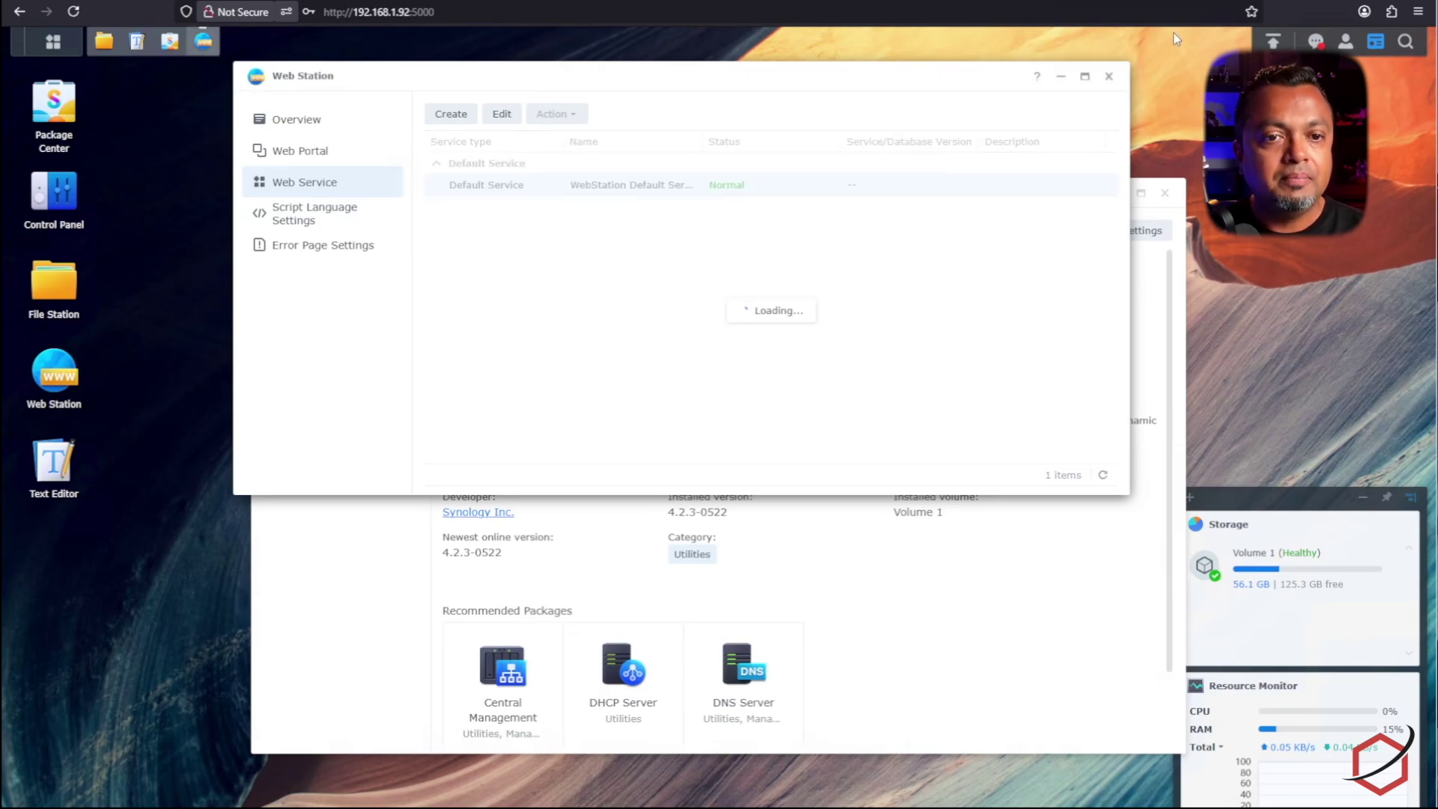
{"action": "left_click", "coordinate": [1110, 77]}
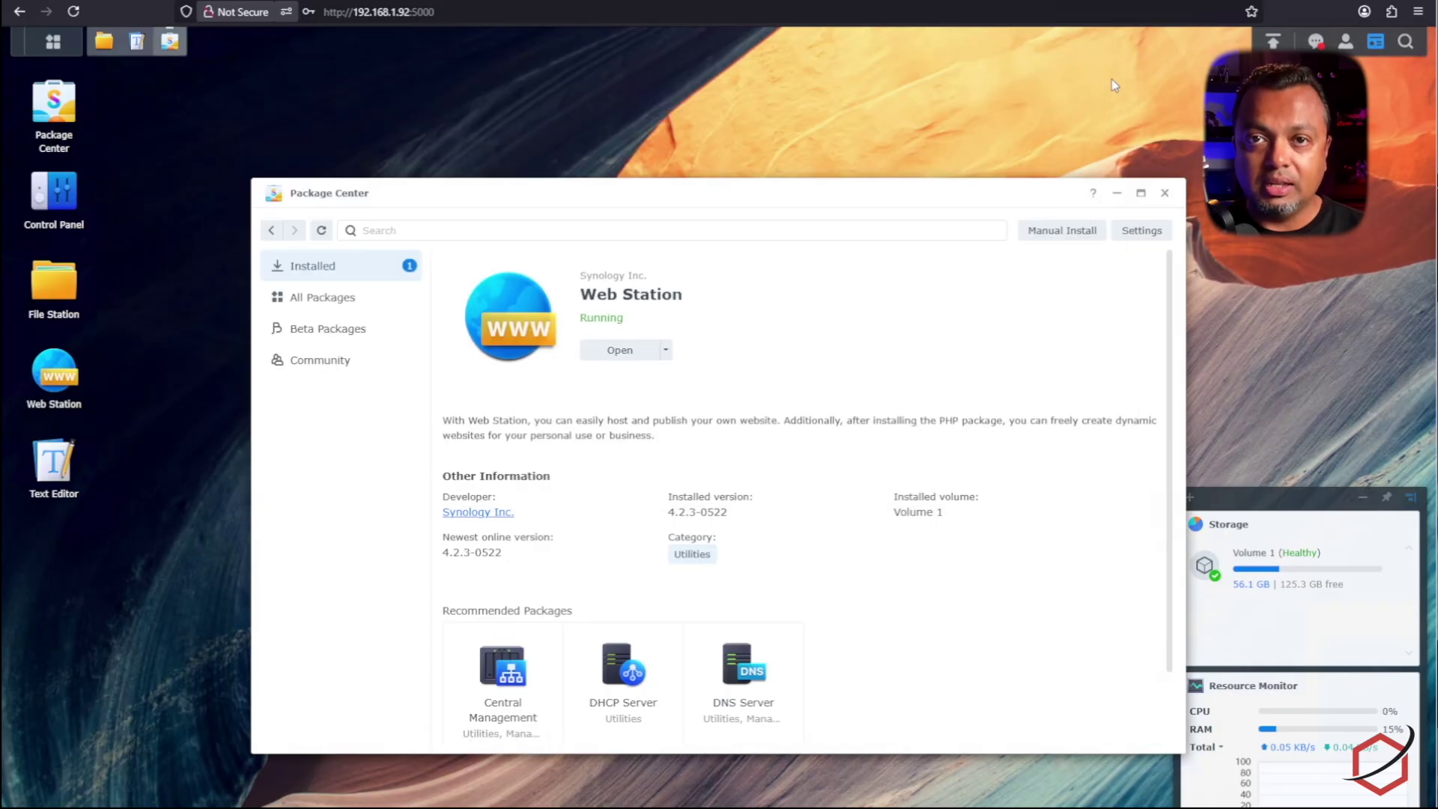
{"action": "left_click", "coordinate": [1165, 193]}
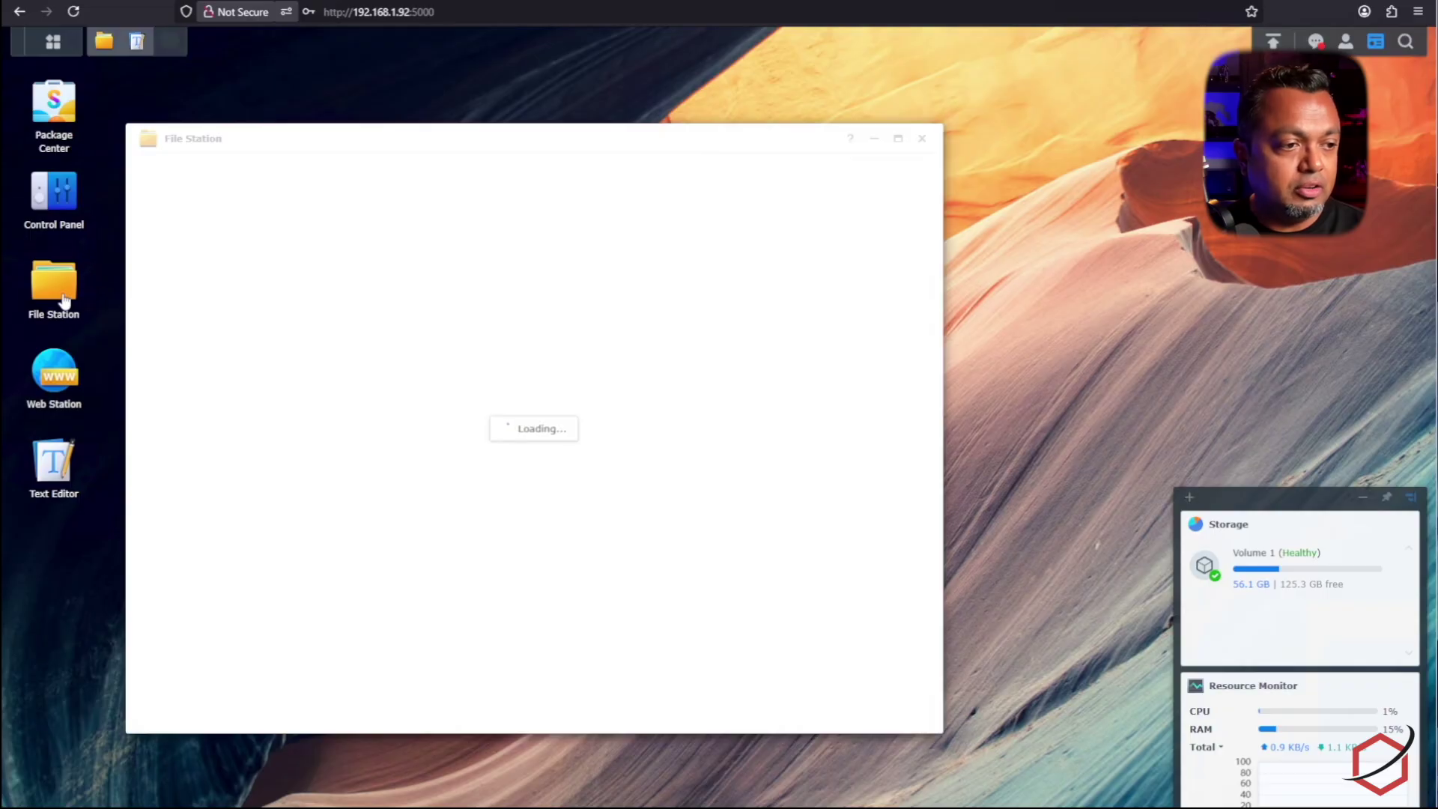
Open File Station from the desktop and show the web folder with PROD_OLD, web_images and index.html.
{"action": "left_click", "coordinate": [63, 299]}
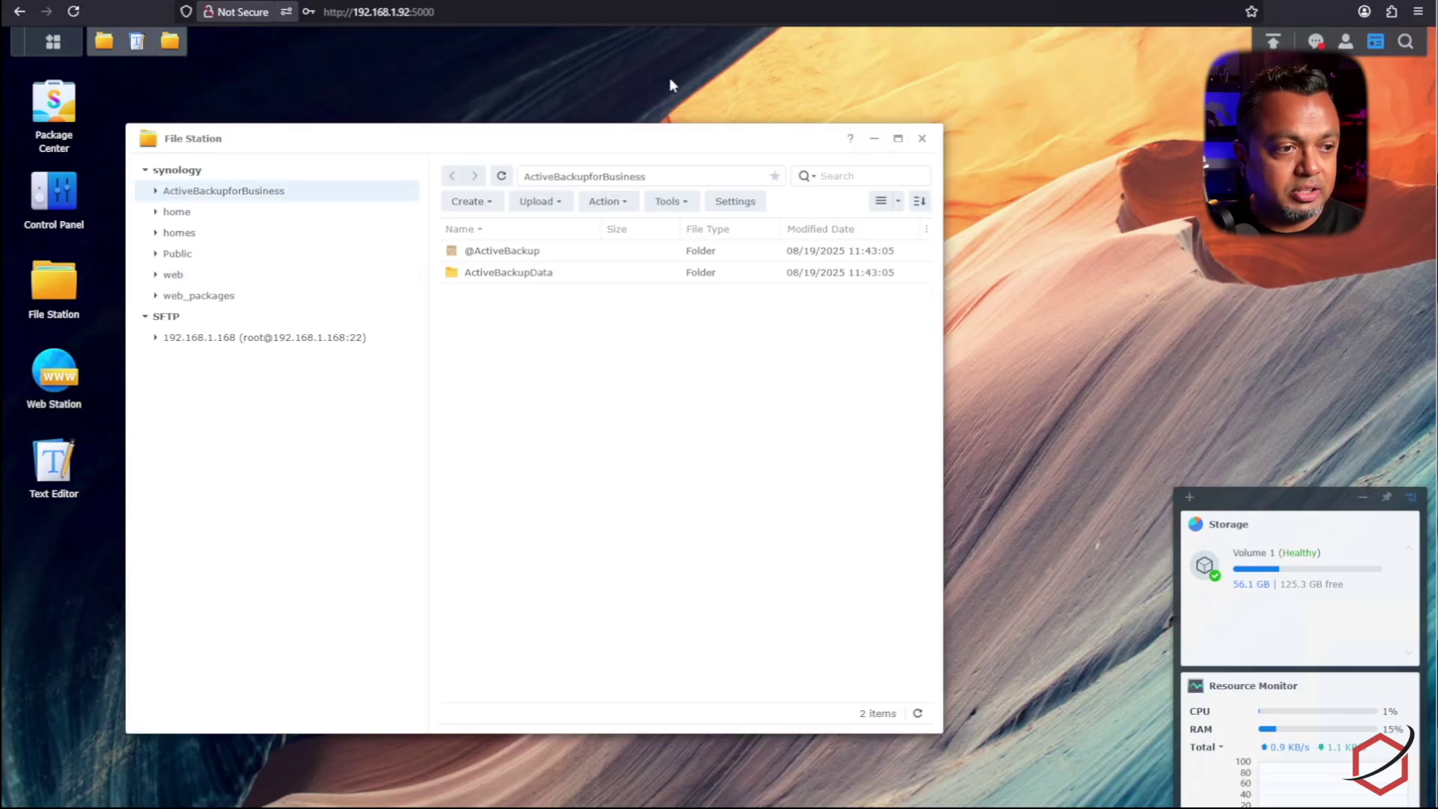
{"action": "left_click_drag", "start_coordinate": [615, 133], "coordinate": [686, 67]}
{"action": "left_click", "coordinate": [179, 276]}
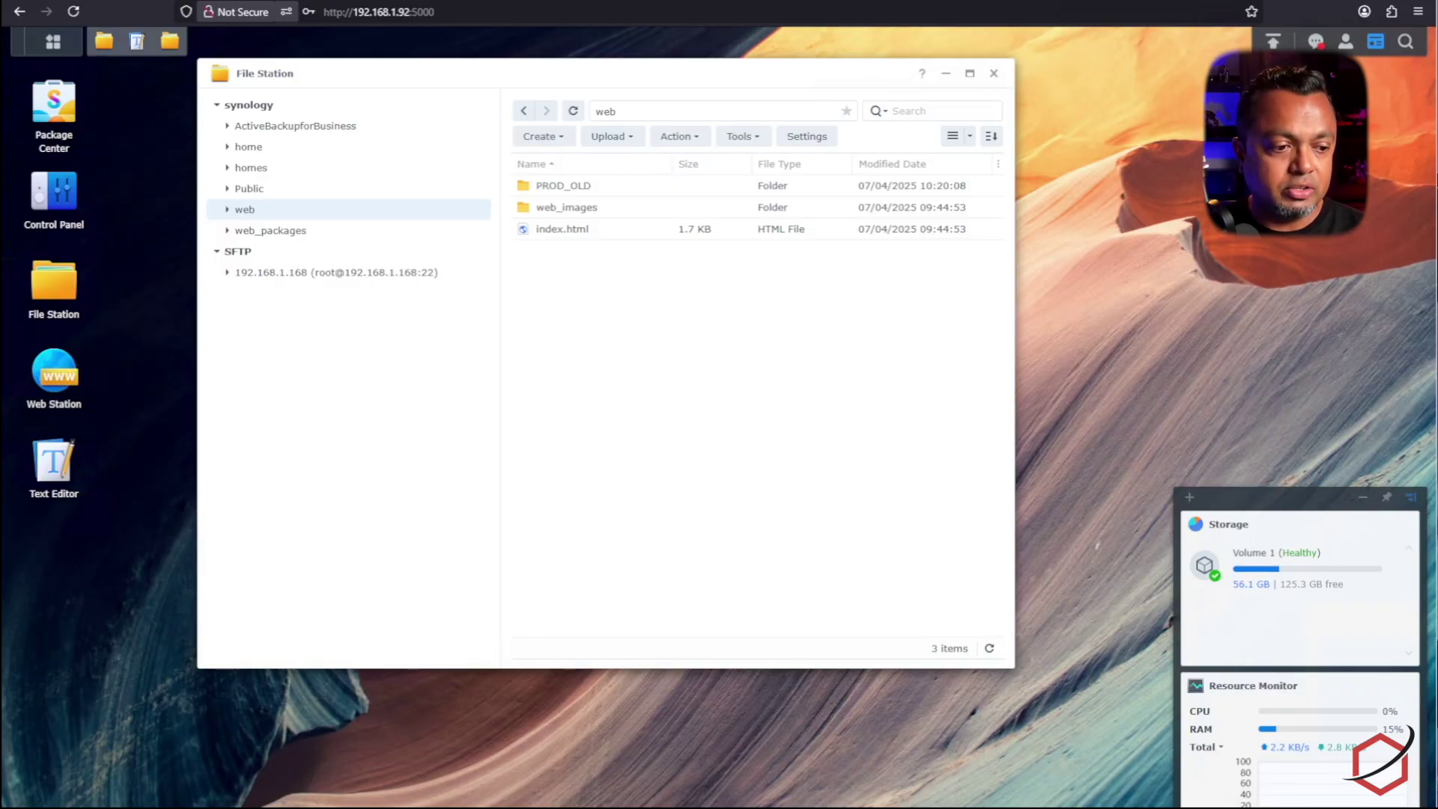
Minimize the terminal, move WinSCP's remote pane up to /depot, and return to File Station.
{"action": "left_click", "coordinate": [100, 800]}
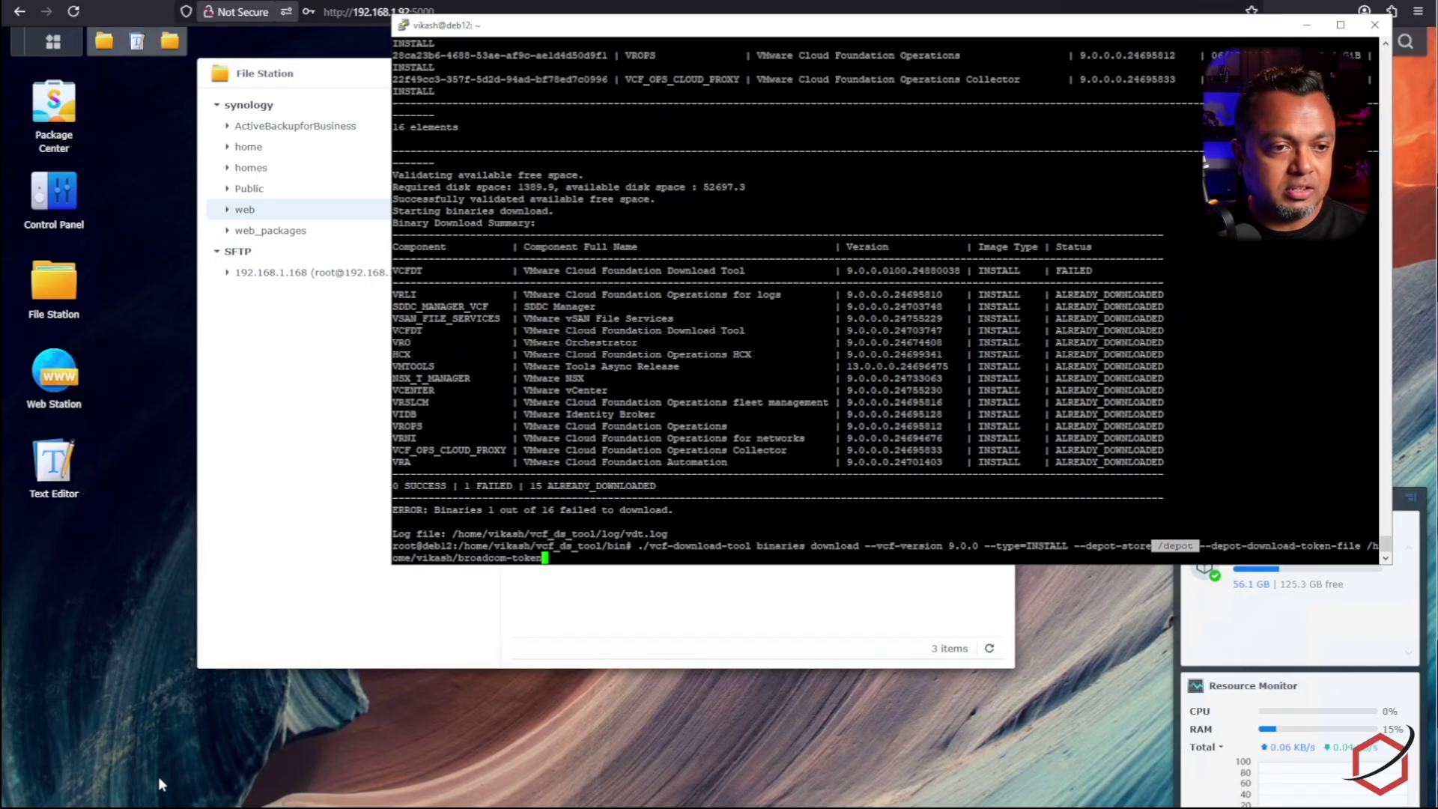
{"action": "left_click", "coordinate": [1308, 30]}
{"action": "left_click", "coordinate": [524, 800]}
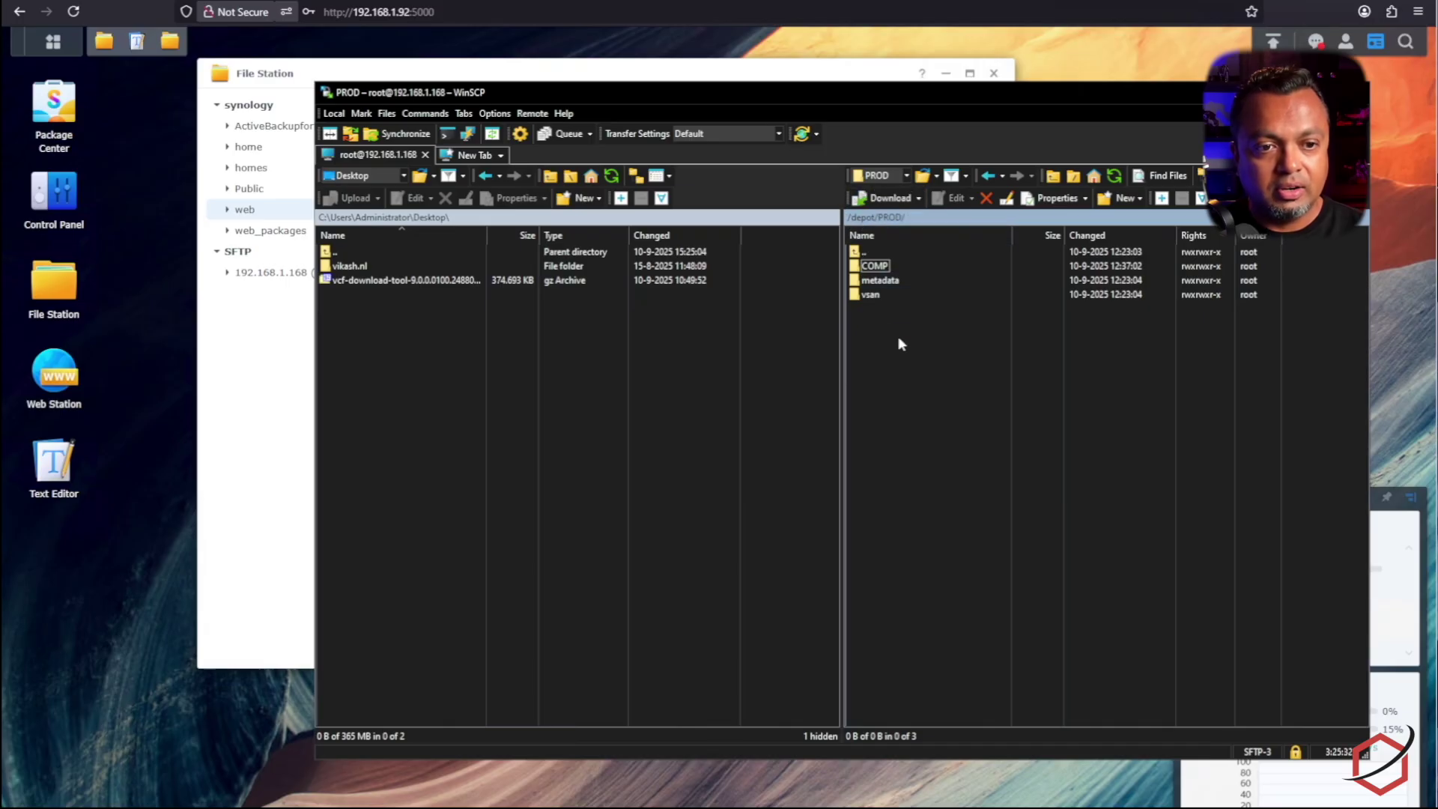
{"action": "double_click", "coordinate": [901, 253]}
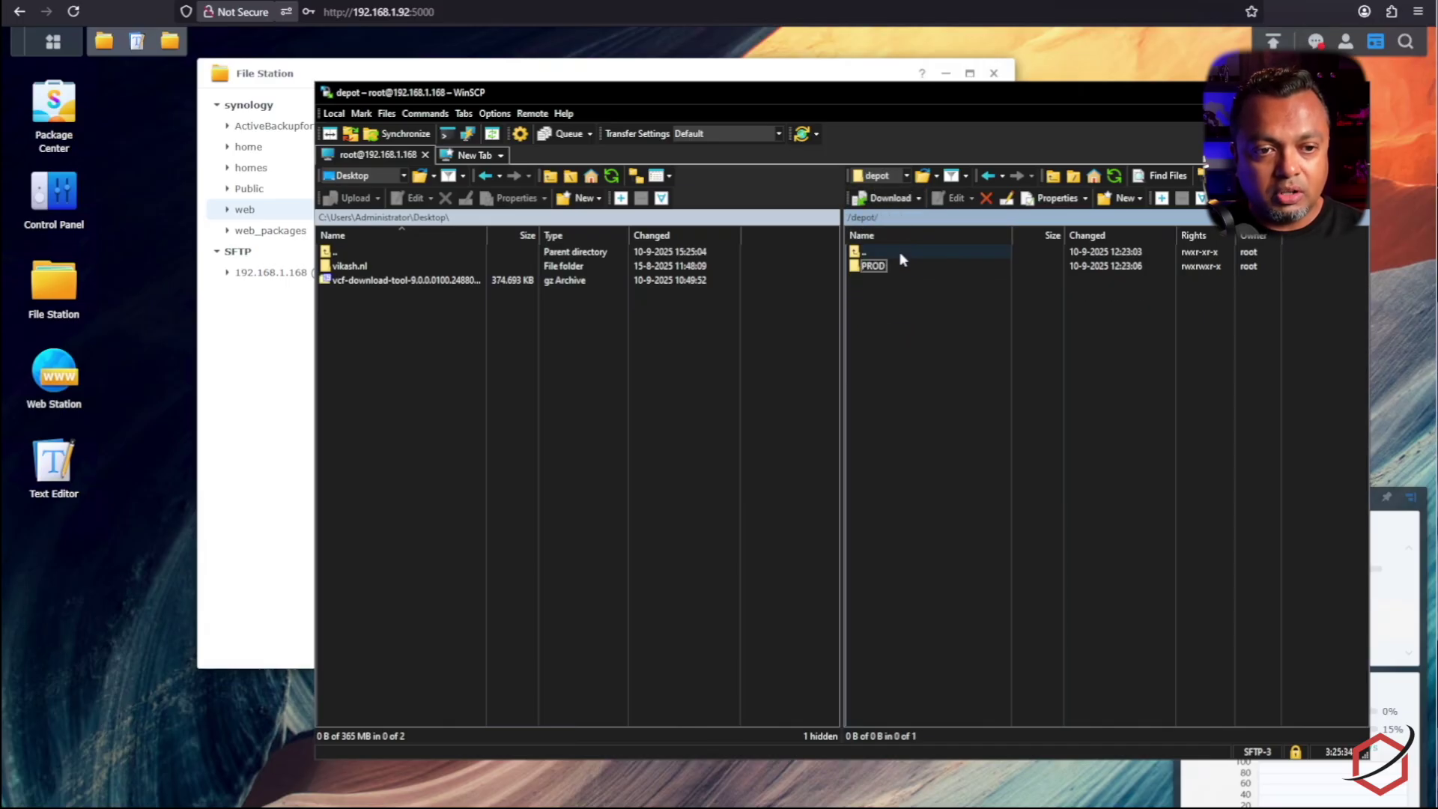
{"action": "double_click", "coordinate": [873, 266]}
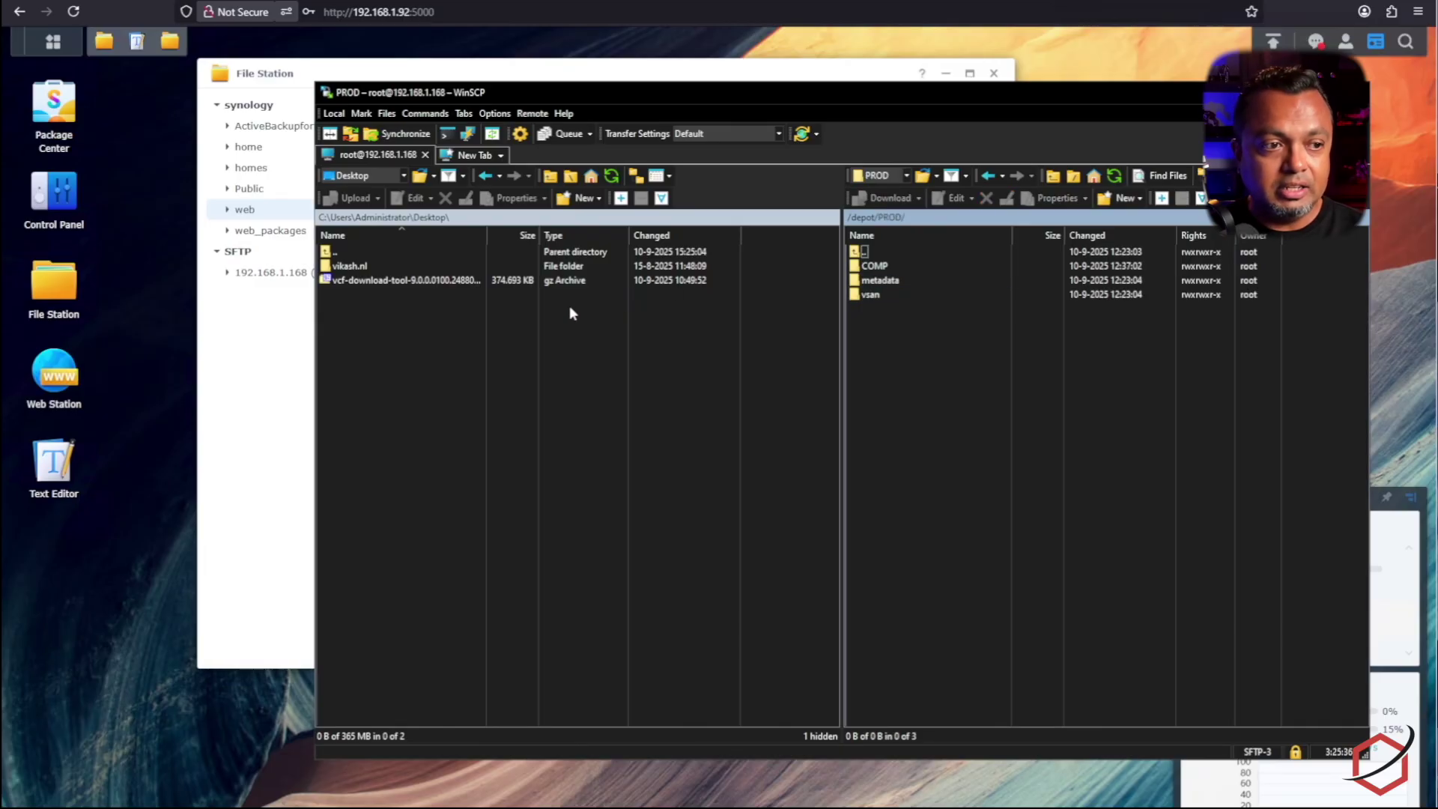
{"action": "left_click", "coordinate": [225, 364]}
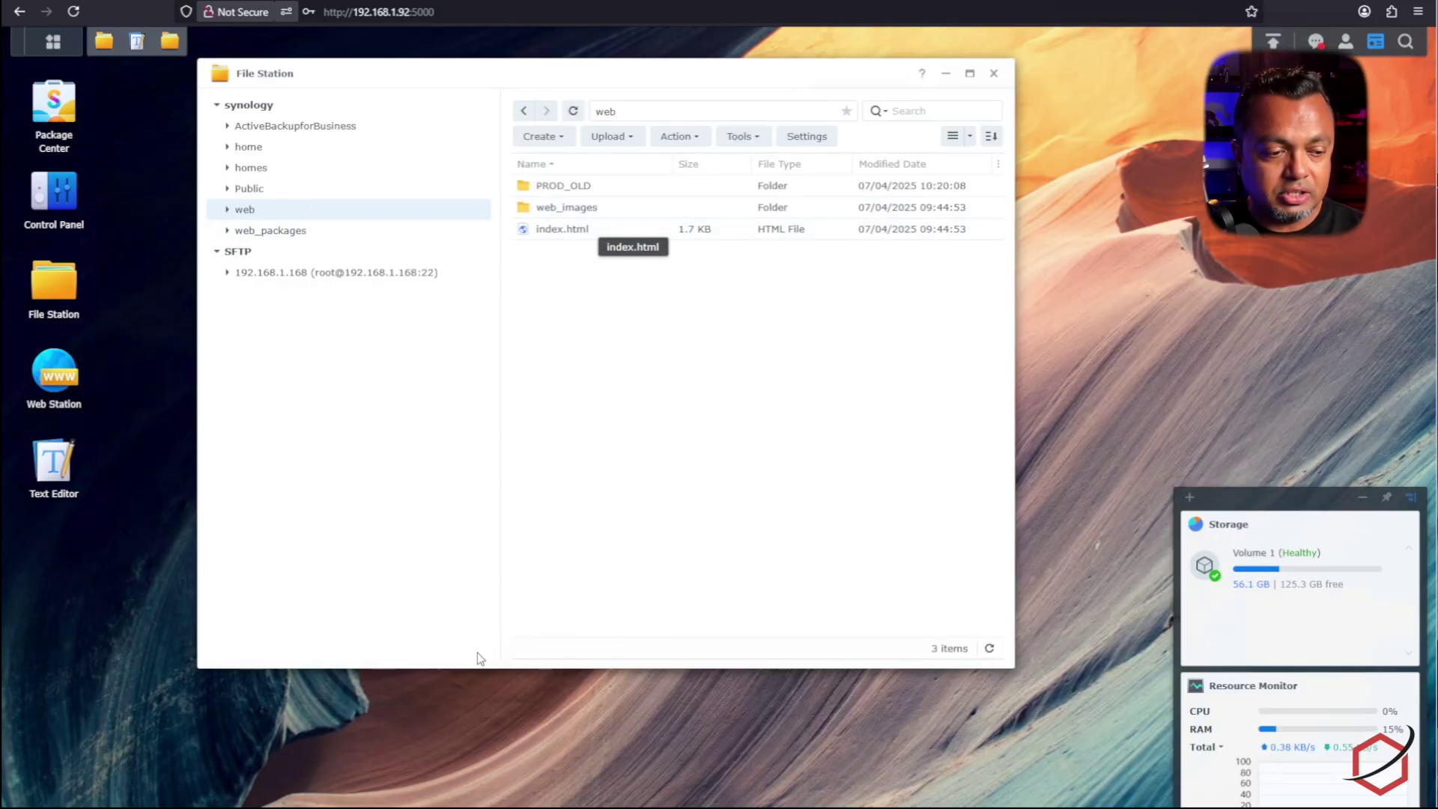
{"action": "key", "text": "alt+Tab"}
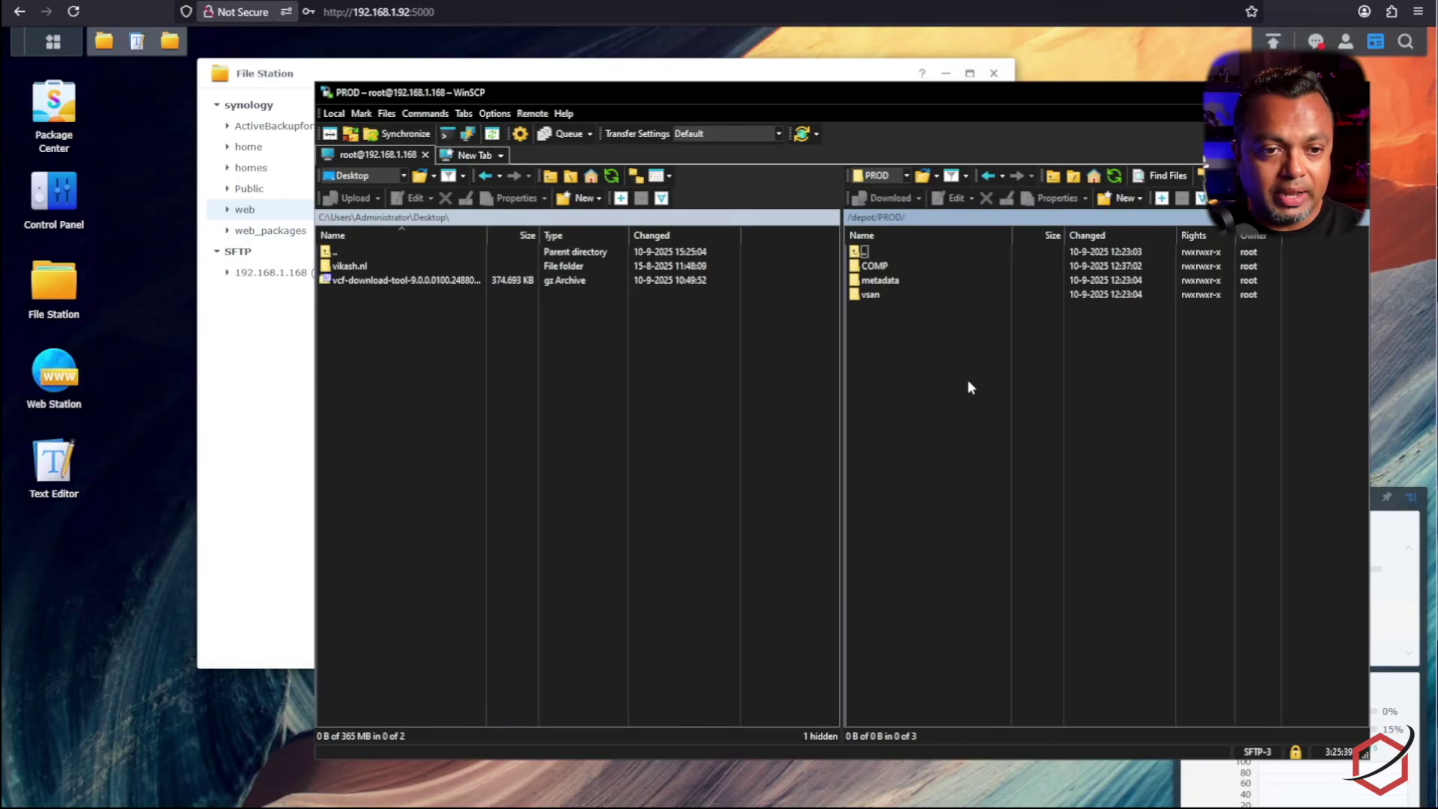
{"action": "double_click", "coordinate": [889, 253]}
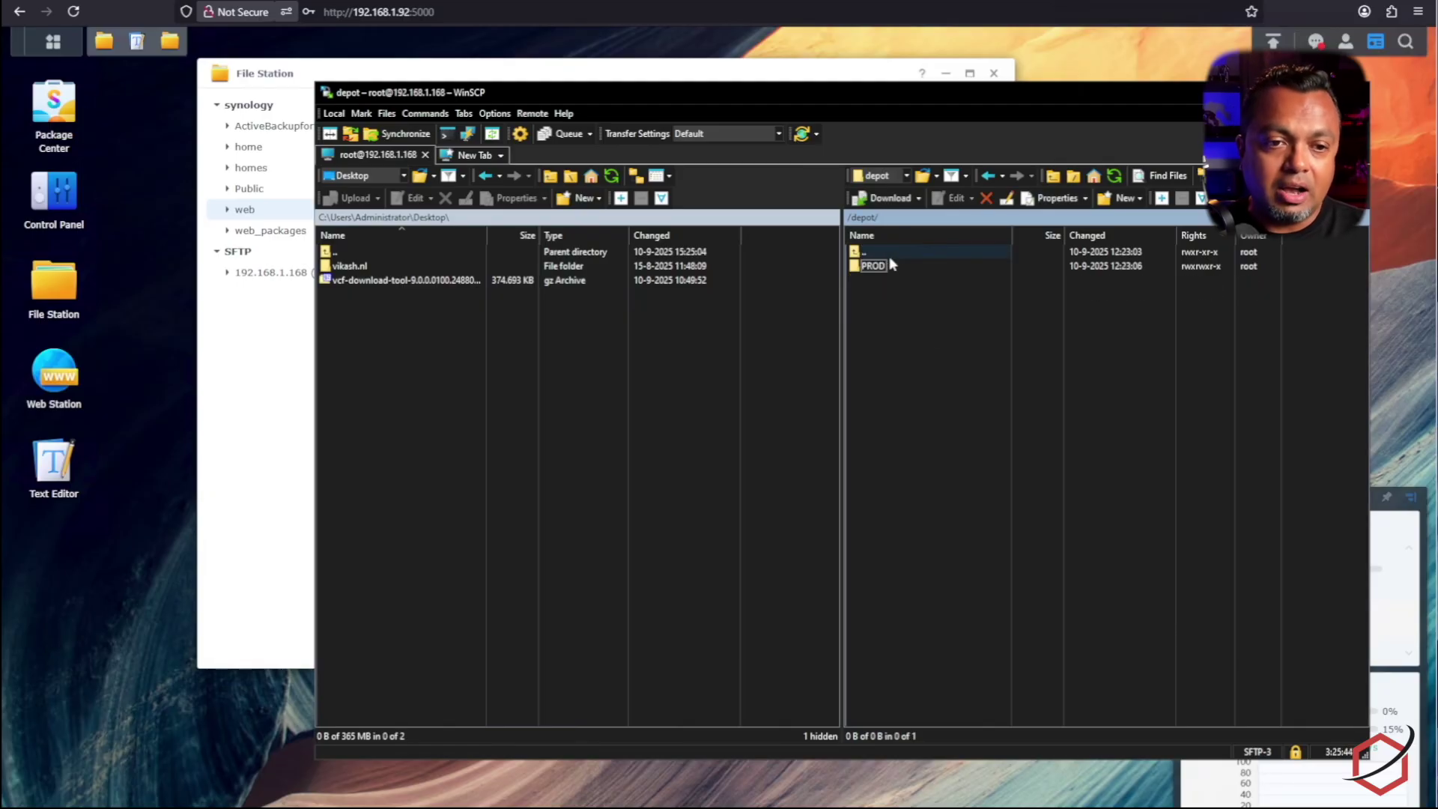
{"action": "left_click", "coordinate": [256, 368]}
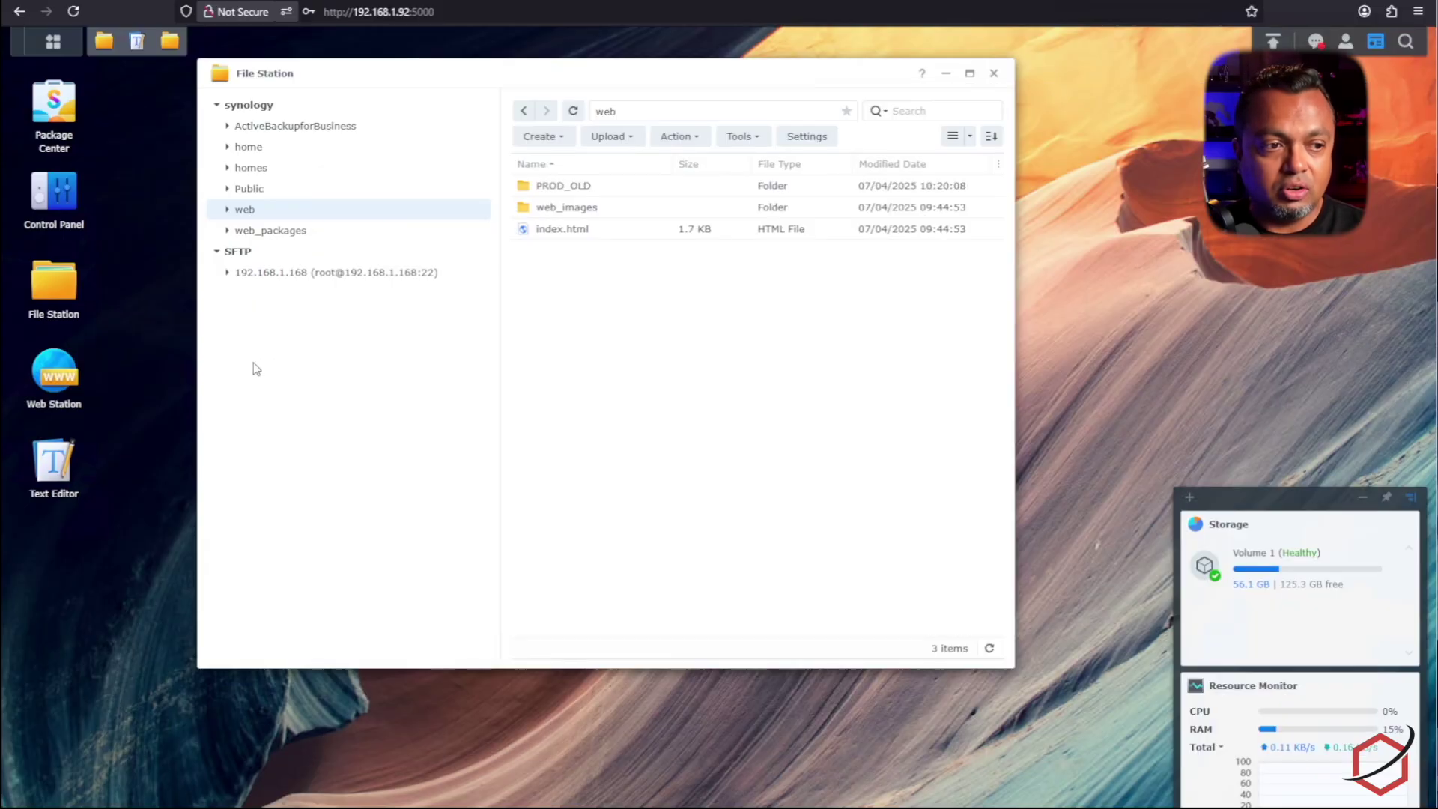
Browse the SFTP server's depot/PROD folder and its metadata subfolder in File Station.
{"action": "left_click", "coordinate": [302, 274]}
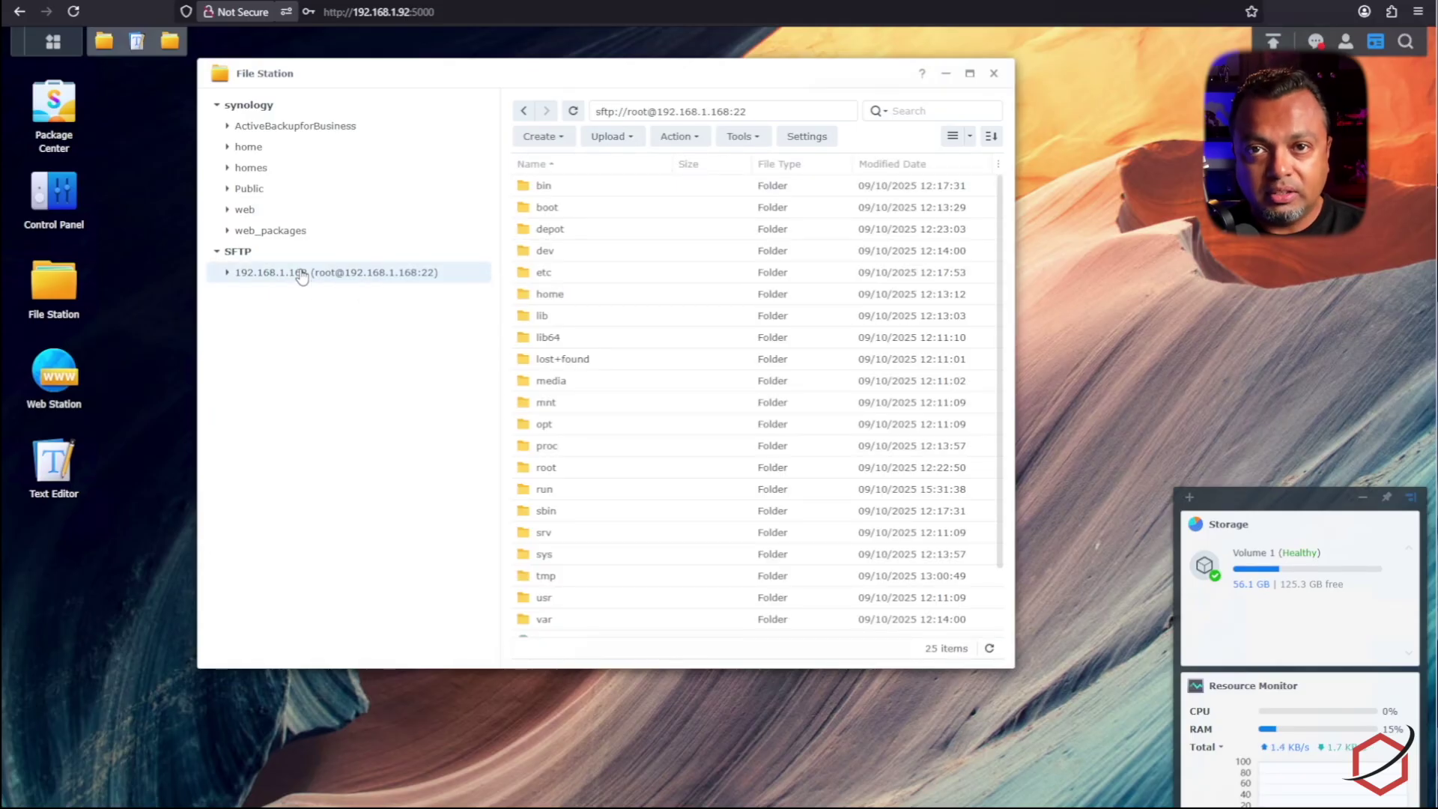
{"action": "left_click", "coordinate": [600, 233]}
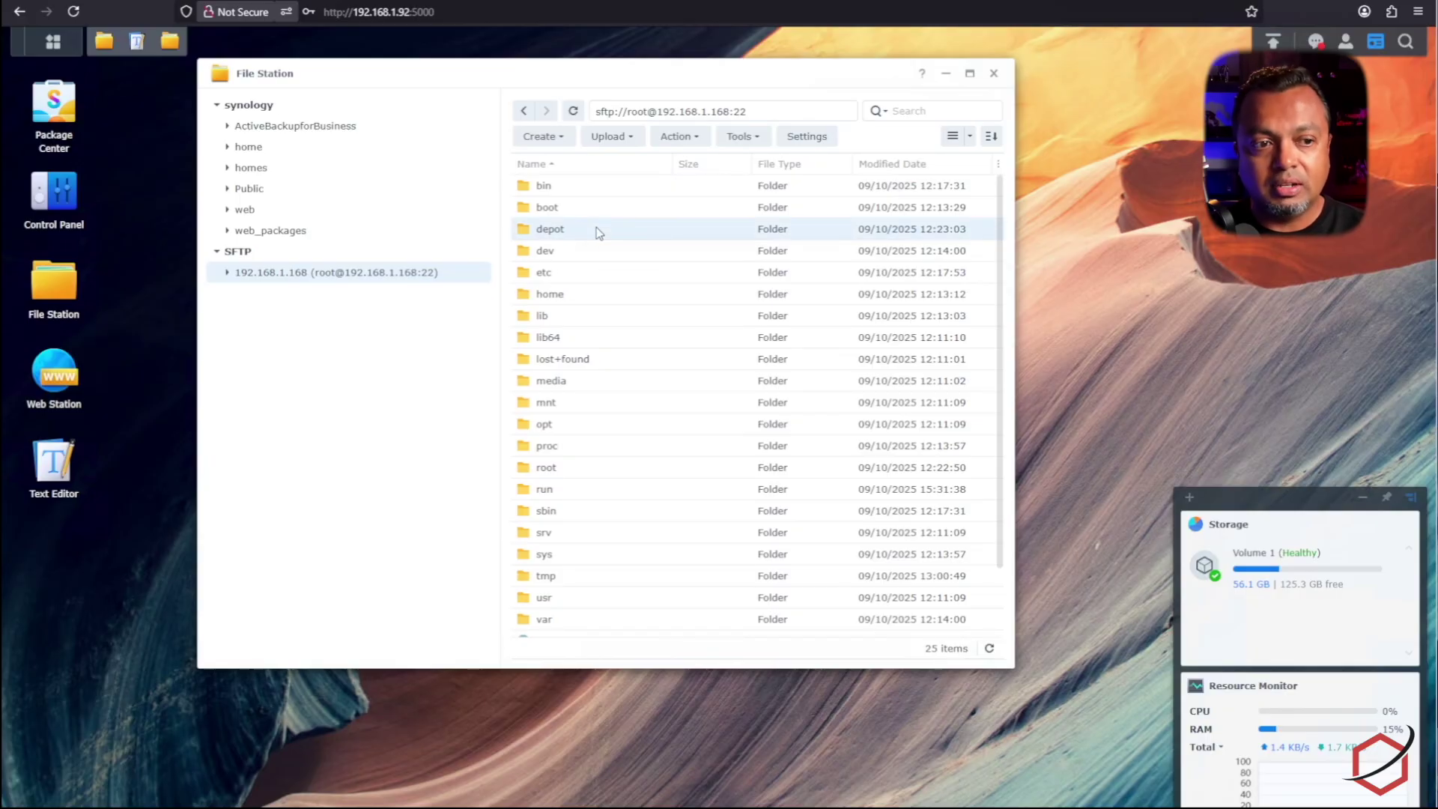
{"action": "double_click", "coordinate": [558, 232]}
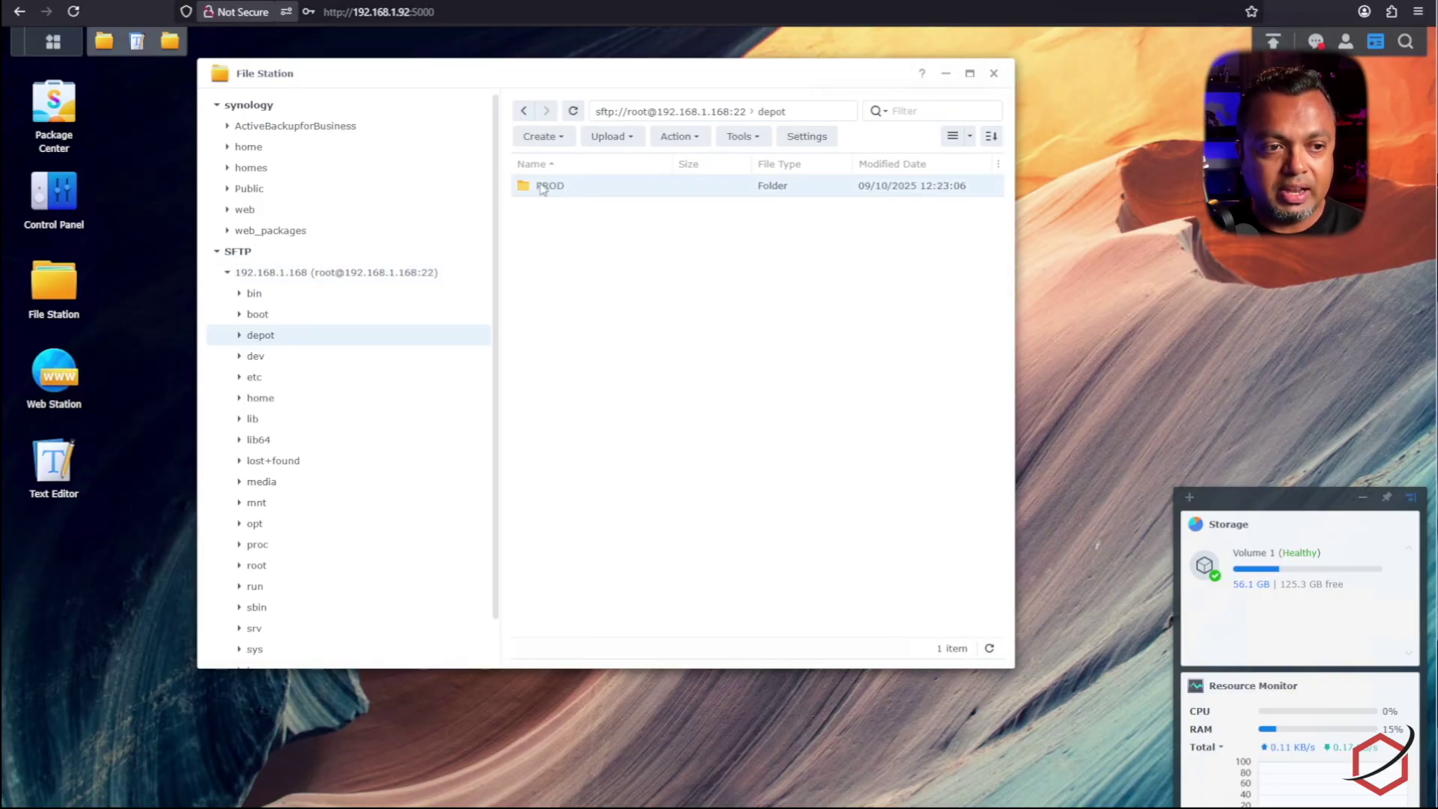
{"action": "double_click", "coordinate": [544, 187]}
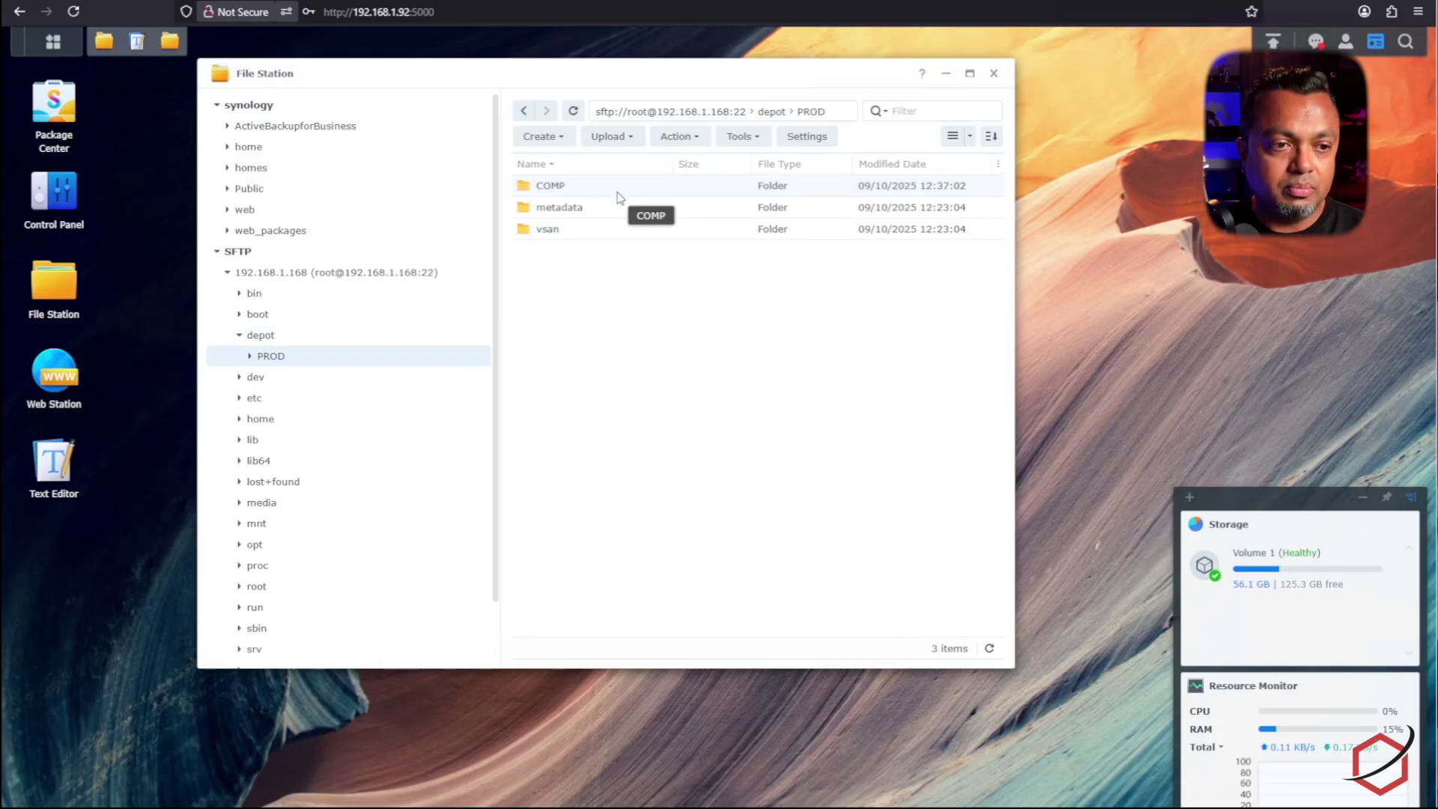
{"action": "double_click", "coordinate": [584, 210]}
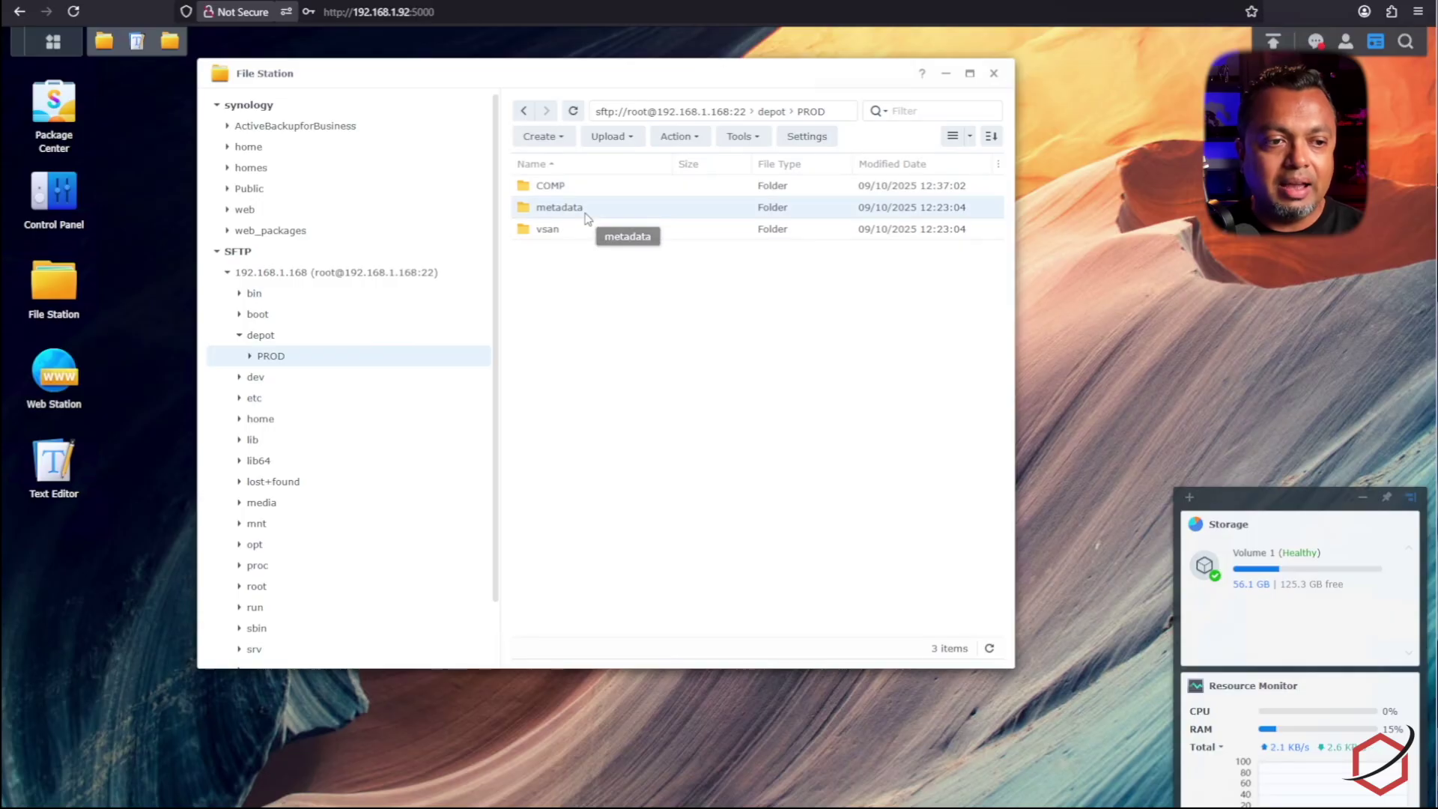
{"action": "left_click", "coordinate": [299, 339]}
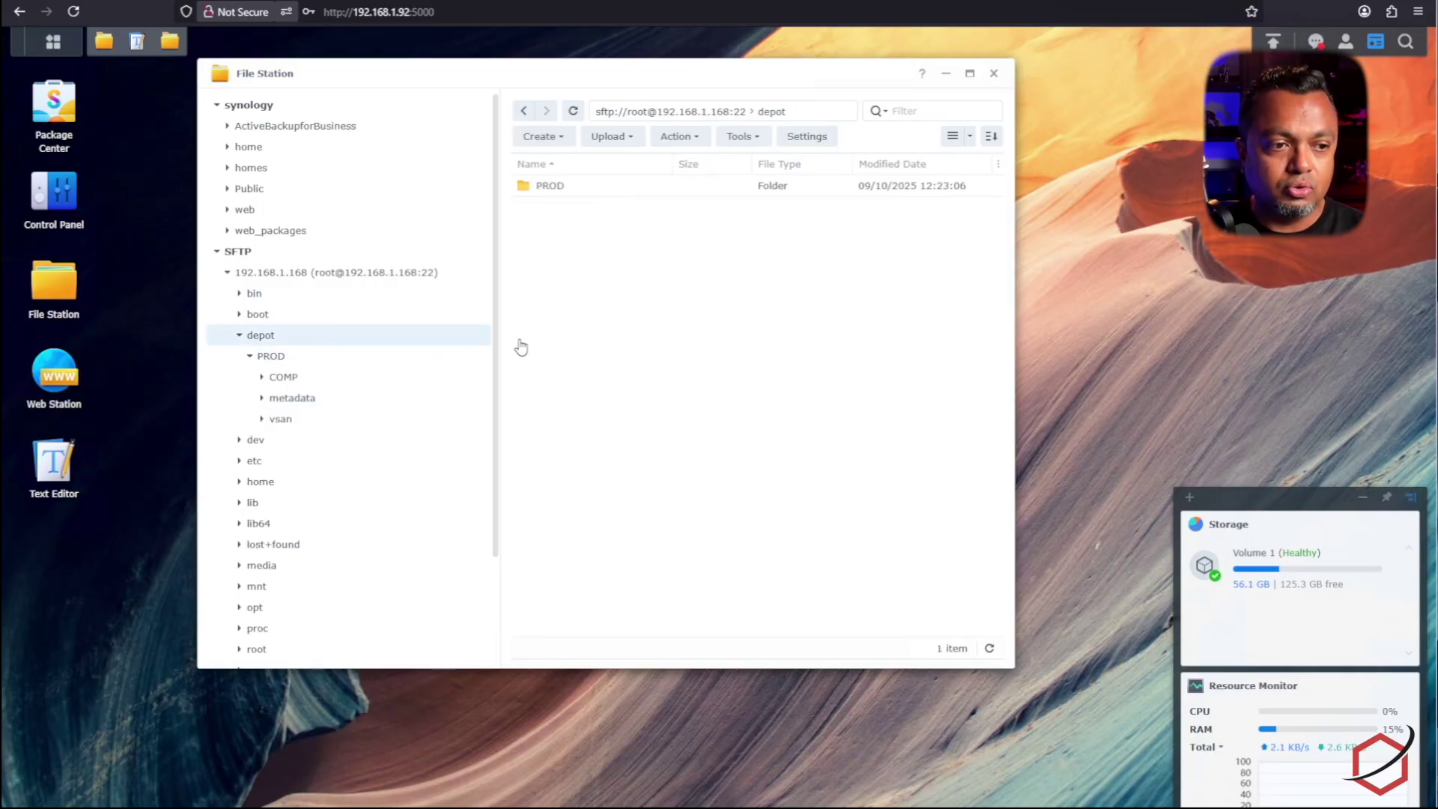
Copy the PROD folder and switch to the web shared folder.
{"action": "right_click", "coordinate": [563, 192]}
{"action": "left_click", "coordinate": [651, 371]}
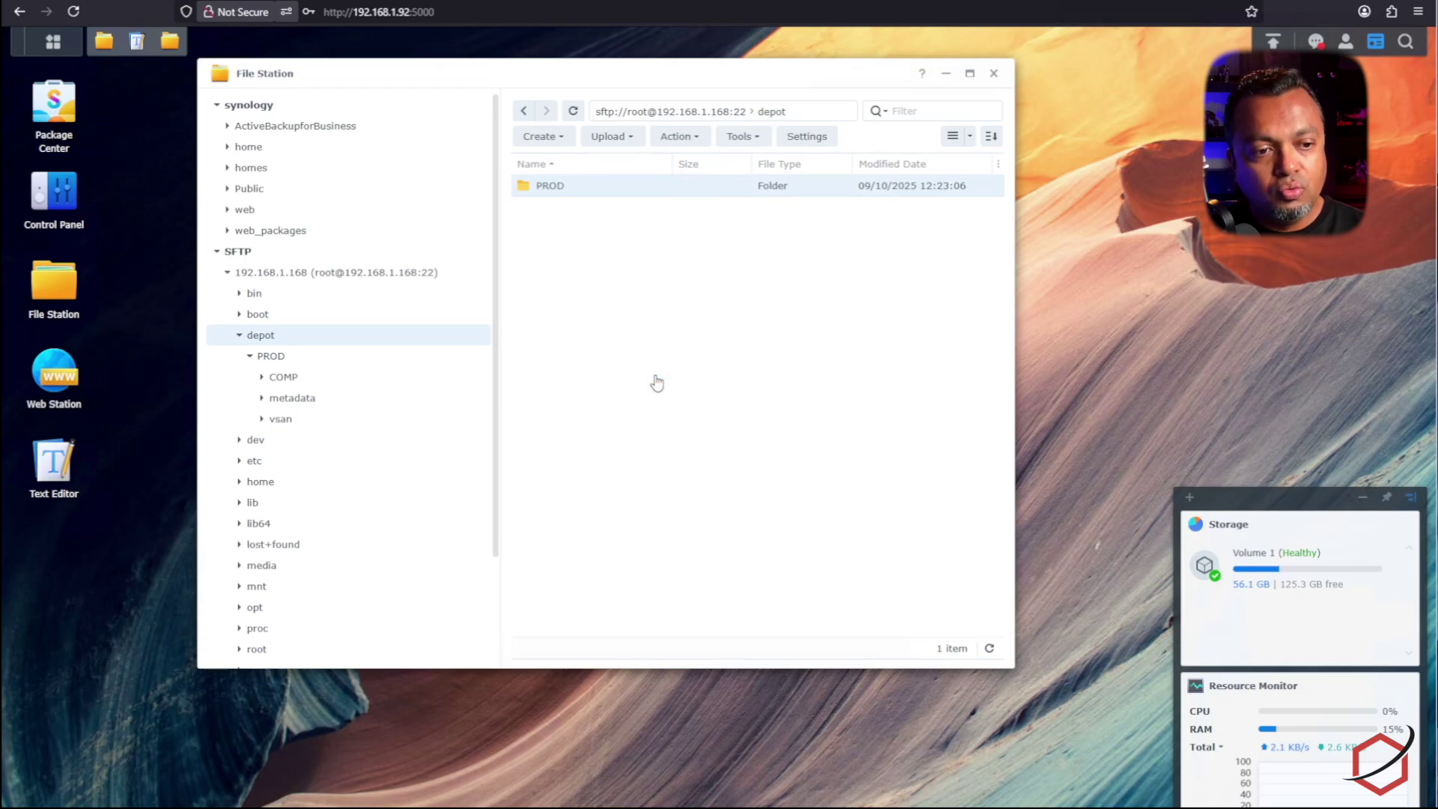
{"action": "left_click", "coordinate": [306, 210]}
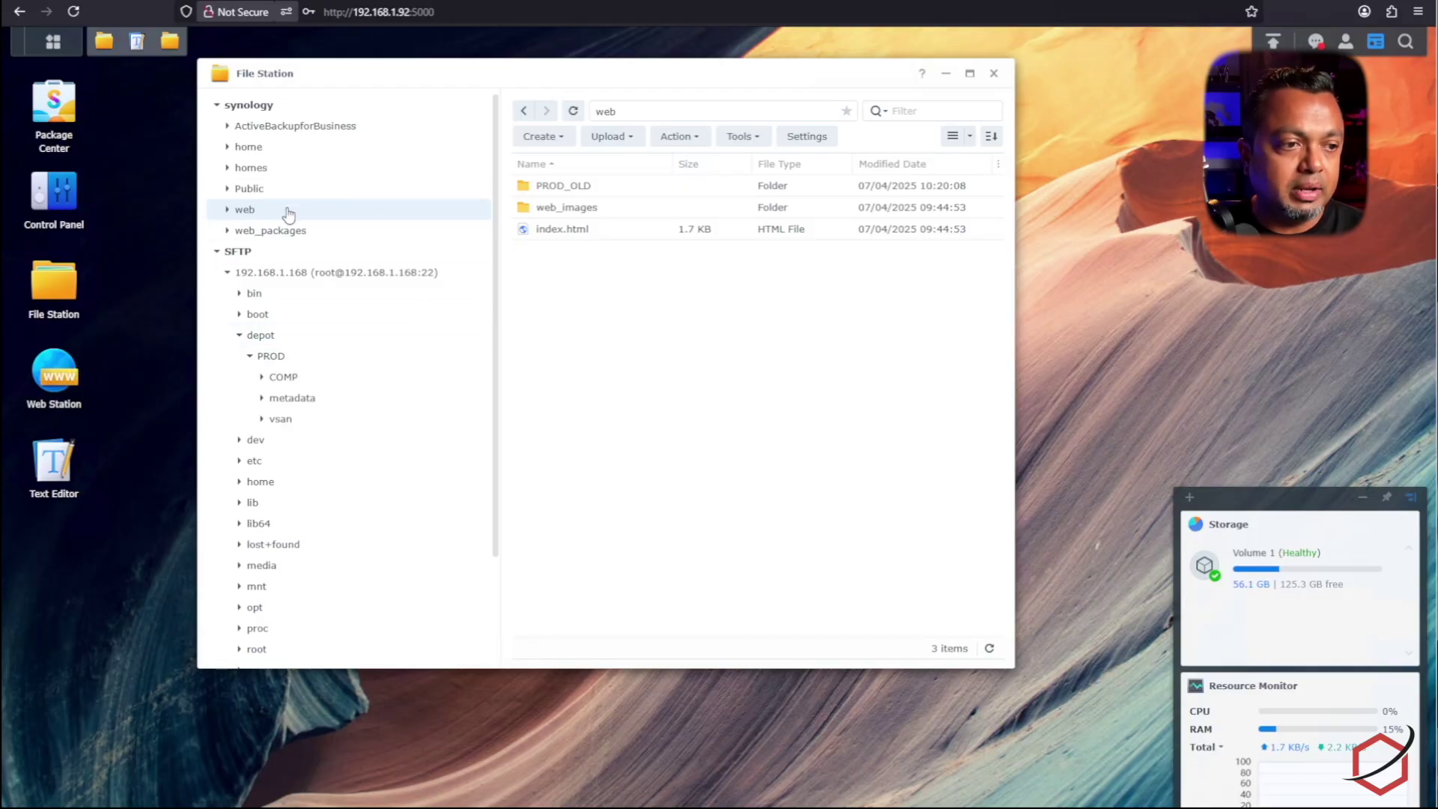
Paste PROD into the web folder with Paste - Overwrite.
{"action": "right_click", "coordinate": [560, 302]}
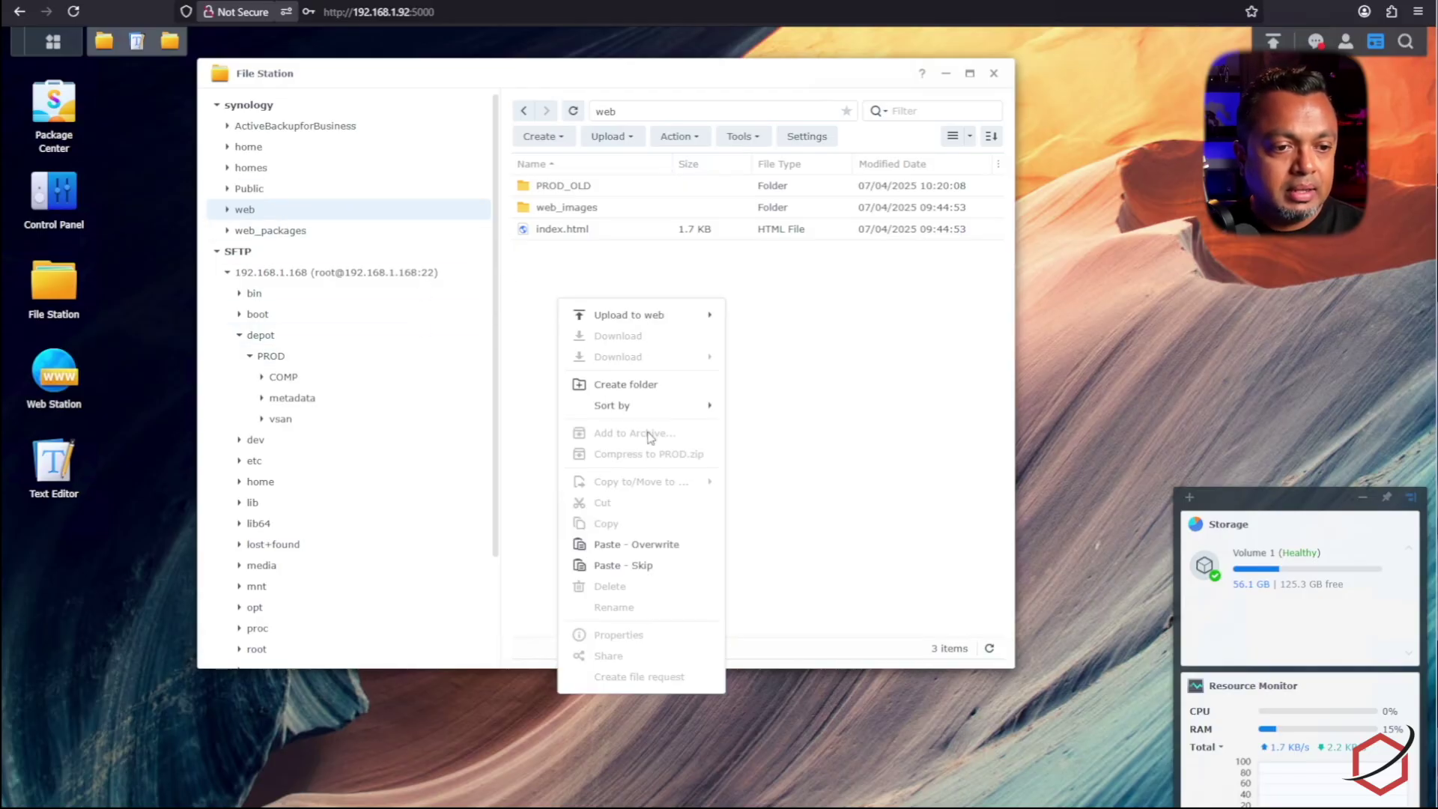
{"action": "left_click", "coordinate": [642, 552]}
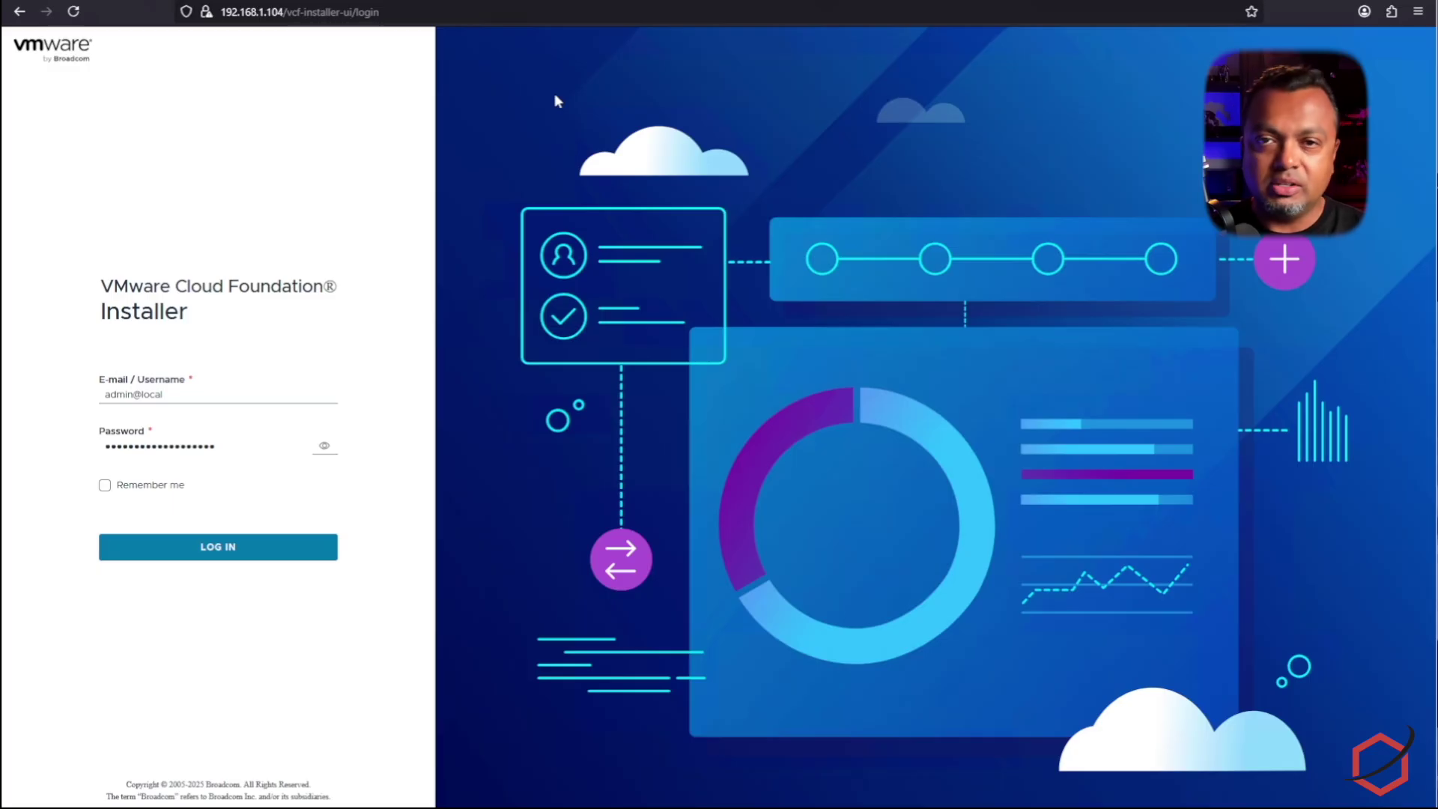
Log in to VMware Cloud Foundation Installer with the filled-in credentials to reach Getting Started.
{"action": "mouse_move", "coordinate": [884, 2]}
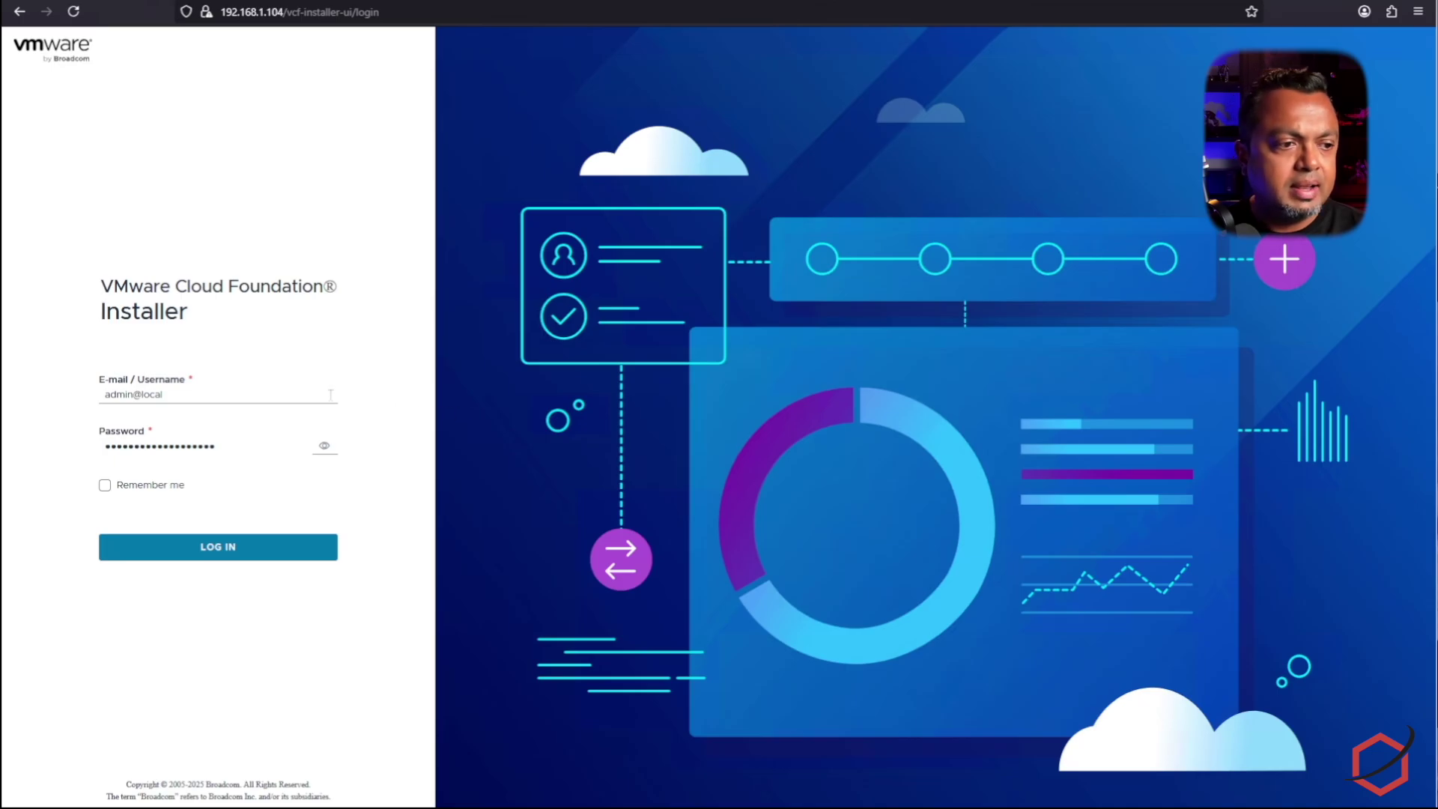
{"action": "left_click", "coordinate": [201, 554]}
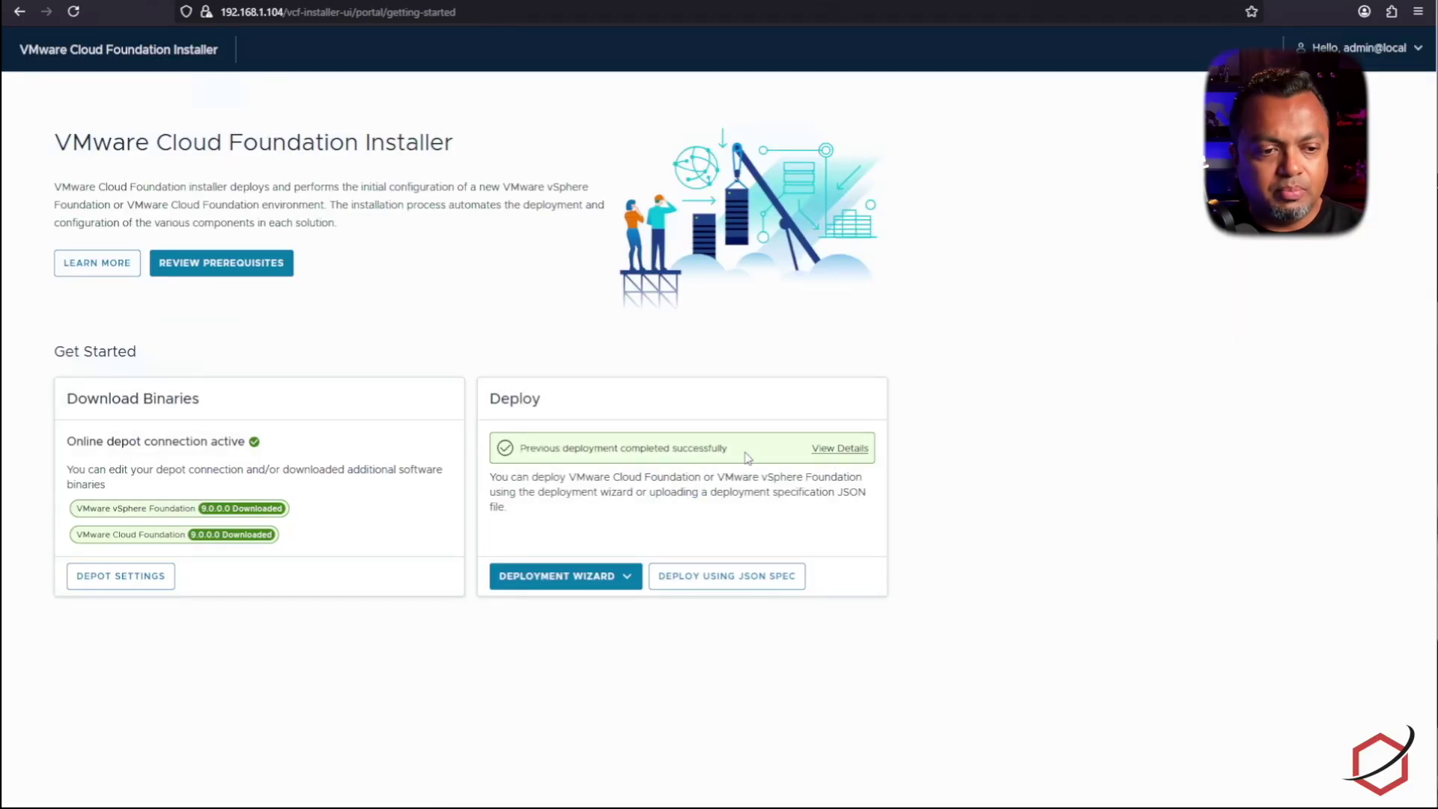
Open Depot Settings and confirm the offline depot card shows hostname 192.168.1.92 and port 80.
{"action": "left_click", "coordinate": [597, 585]}
{"action": "left_click", "coordinate": [307, 635]}
{"action": "left_click", "coordinate": [134, 579]}
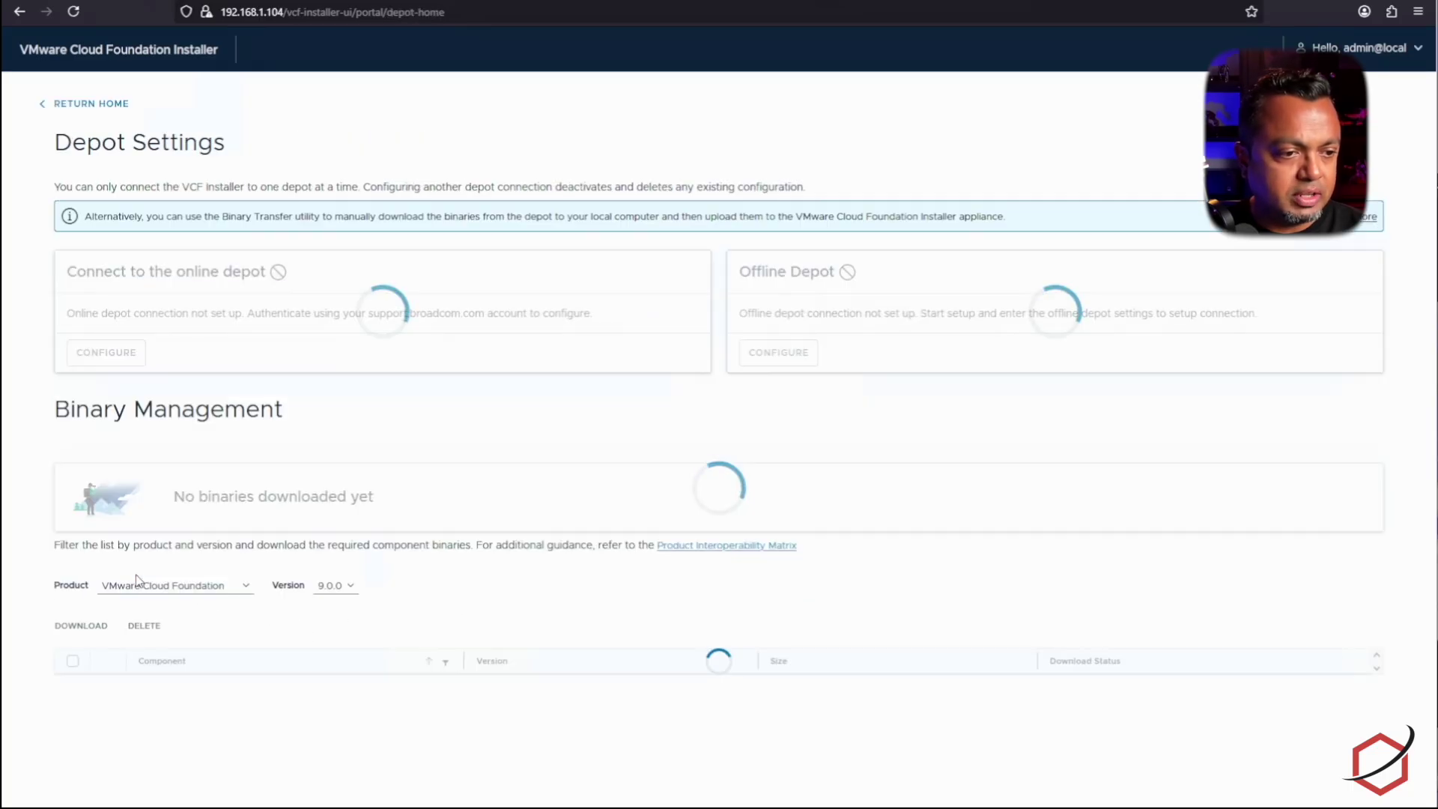
{"action": "scroll", "coordinate": [1049, 517], "scroll_direction": "down", "scroll_amount": 1}
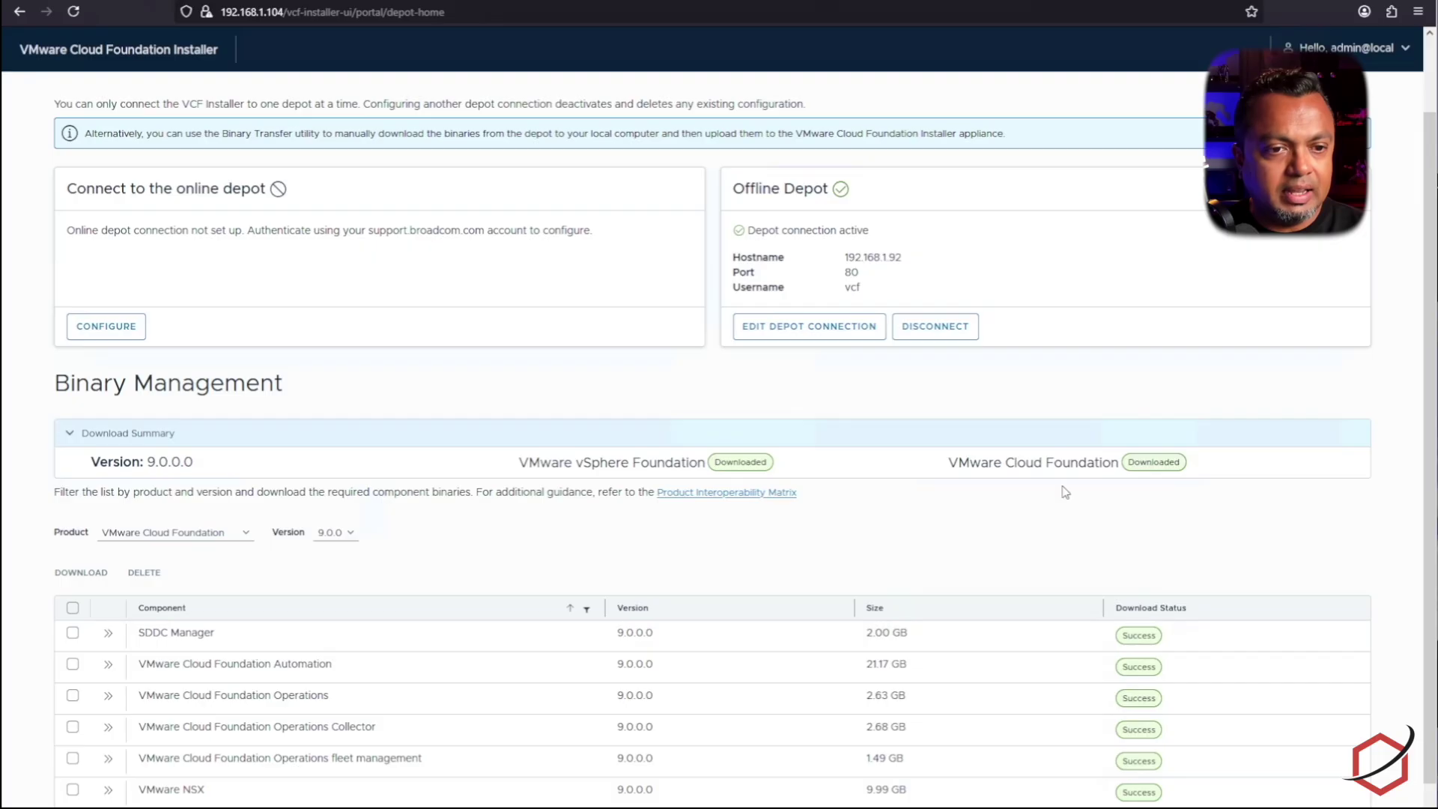
{"action": "left_click_drag", "start_coordinate": [845, 257], "coordinate": [916, 261]}
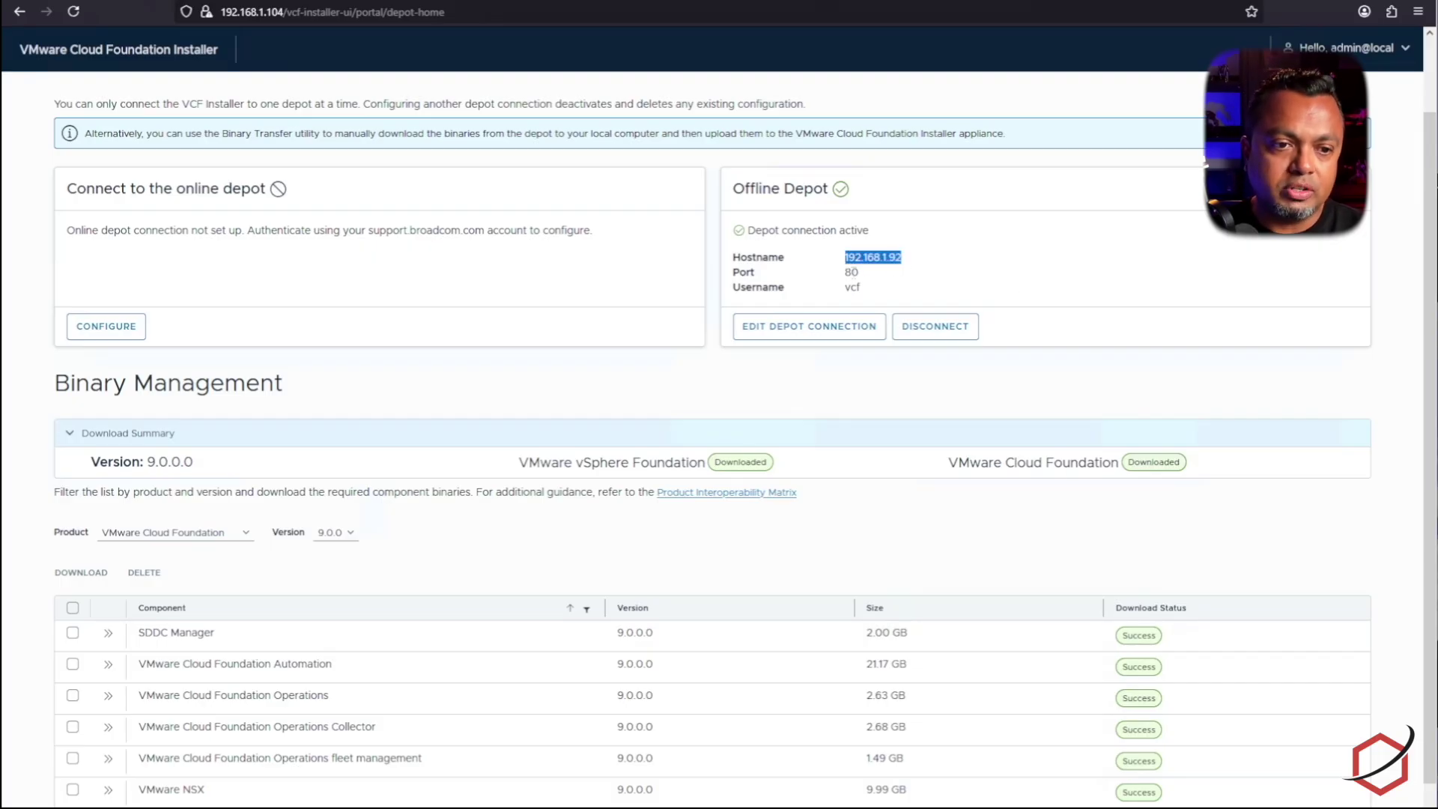
{"action": "left_click_drag", "start_coordinate": [844, 274], "coordinate": [953, 290]}
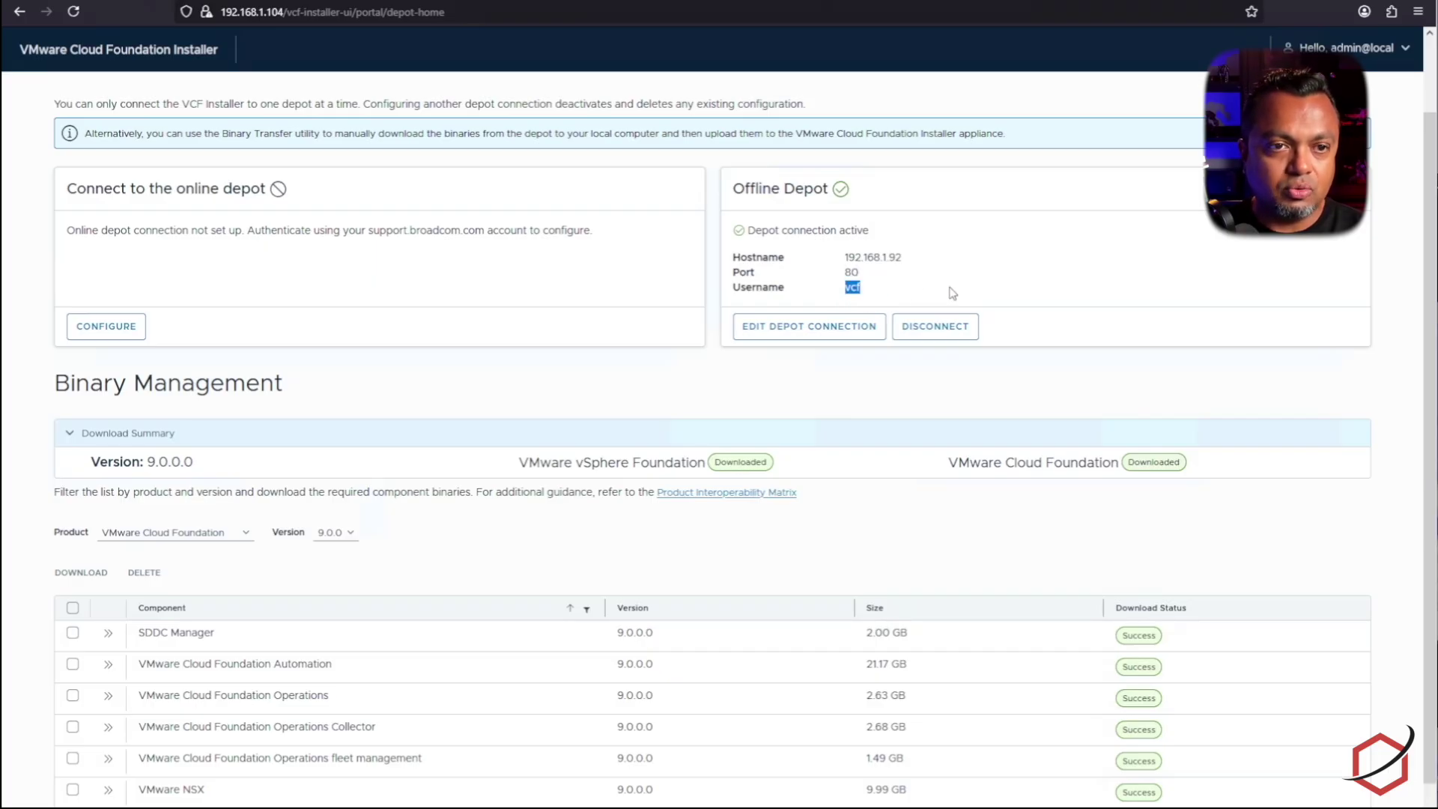
{"action": "left_click", "coordinate": [952, 293]}
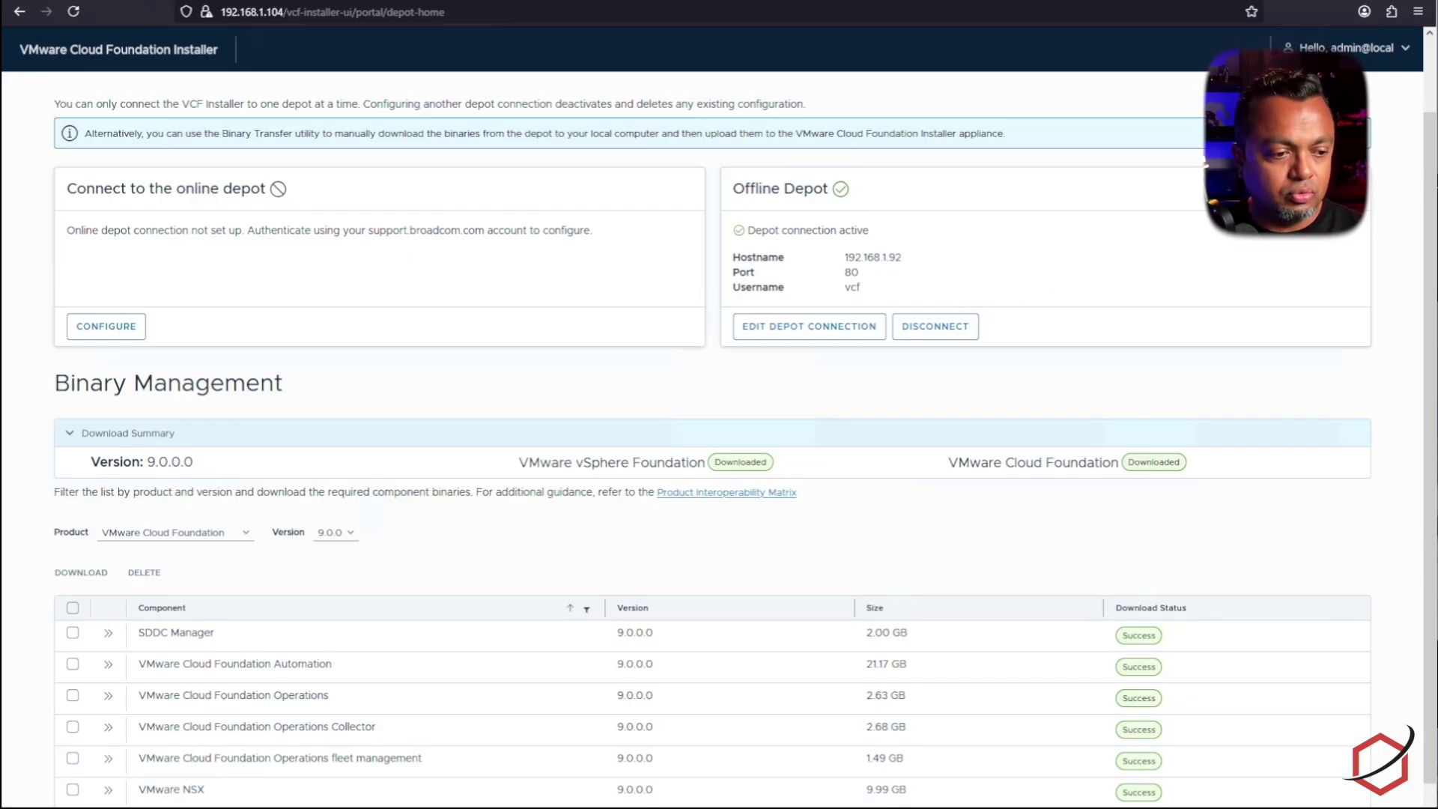
Connect to the saved vcf-installer PuTTY session and enter login name vcf.
{"action": "right_click", "coordinate": [161, 808]}
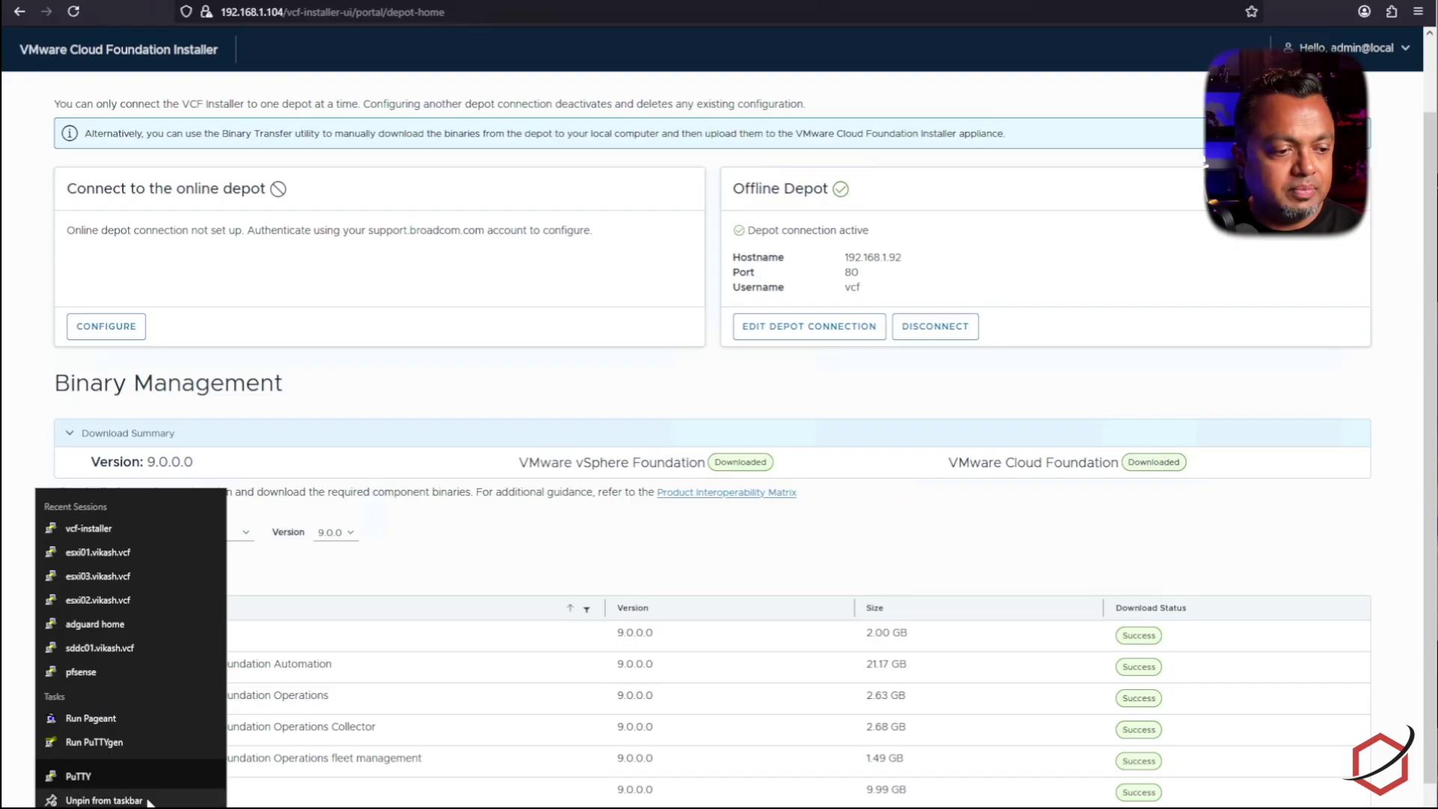
{"action": "left_click", "coordinate": [146, 776]}
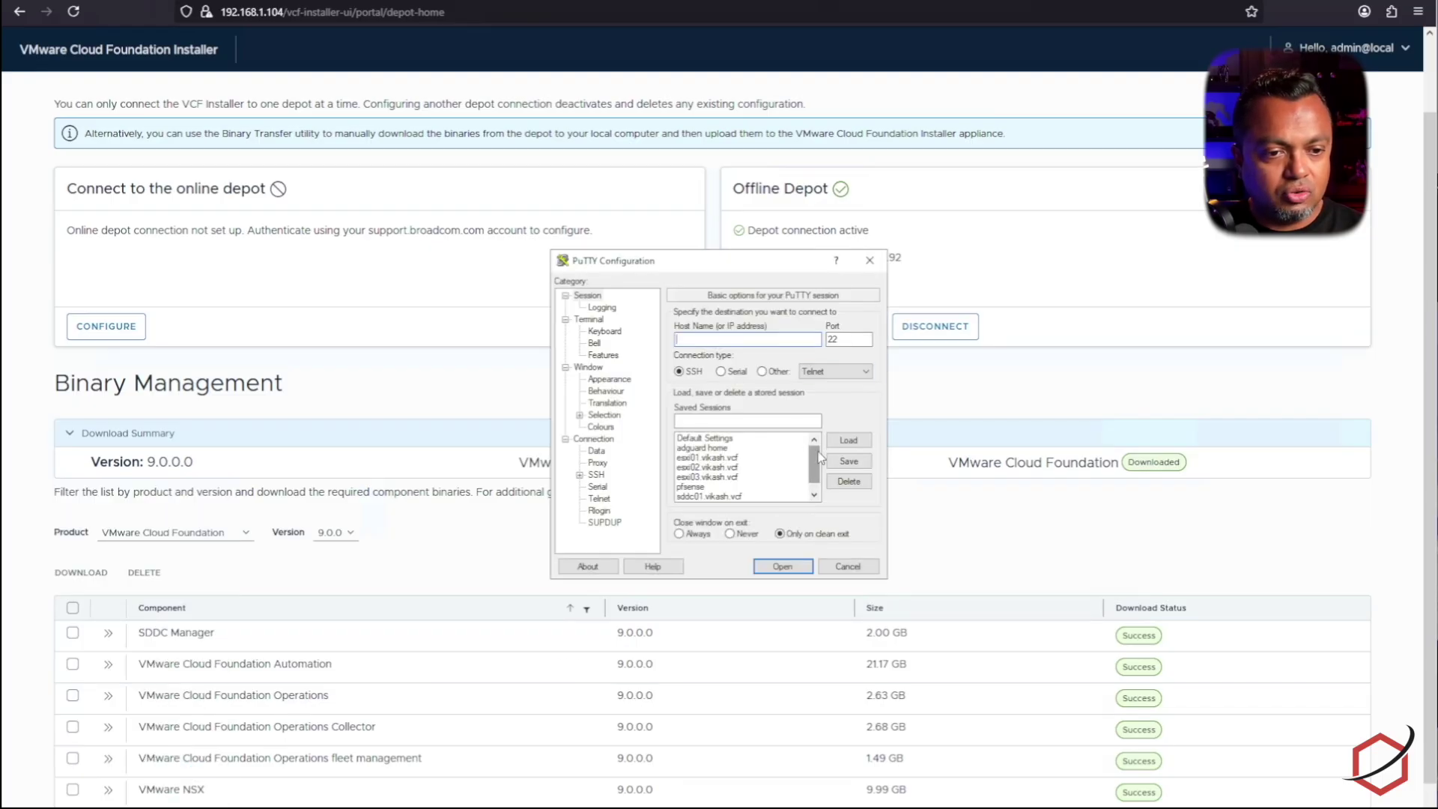
{"action": "left_click_drag", "start_coordinate": [819, 458], "coordinate": [818, 480]}
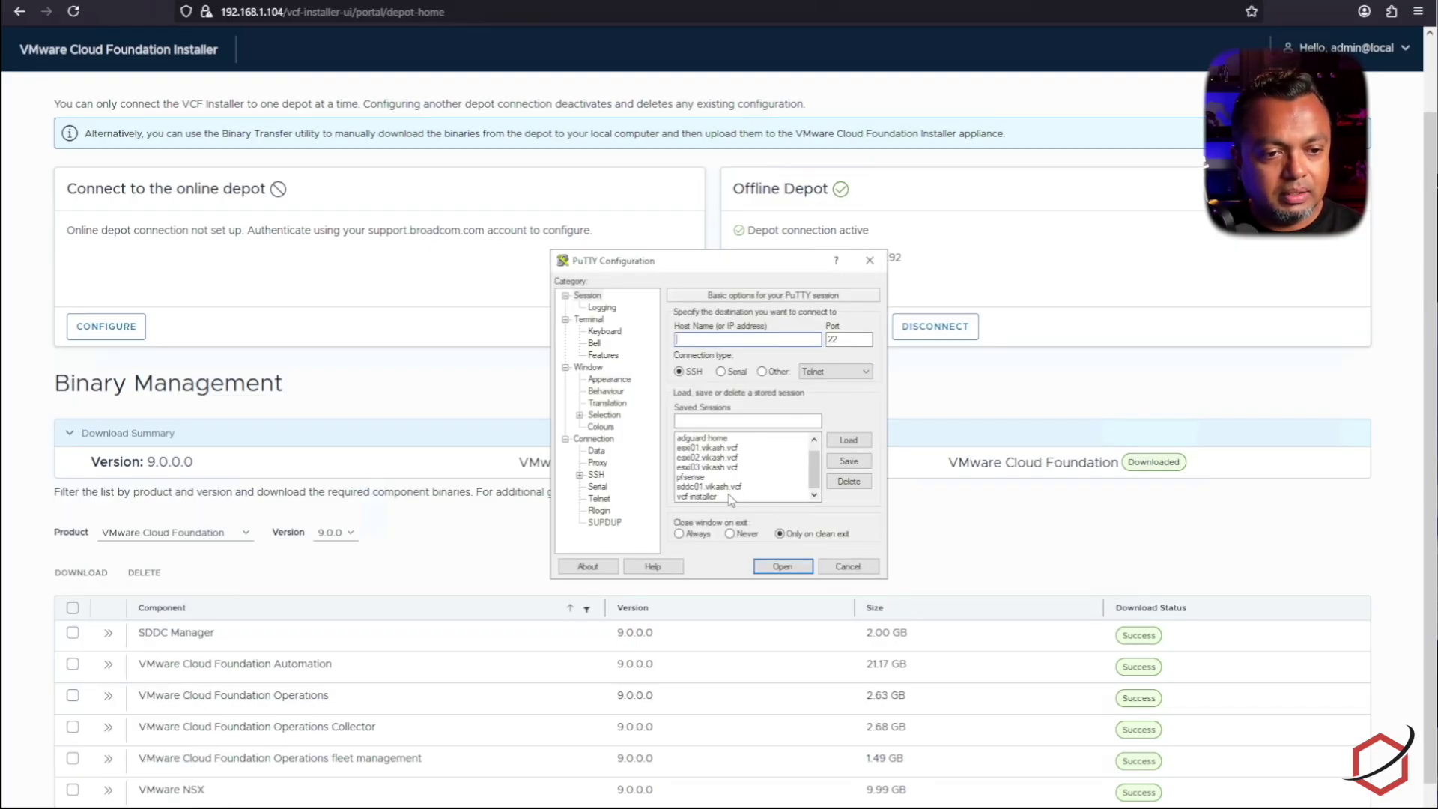
{"action": "double_click", "coordinate": [730, 496]}
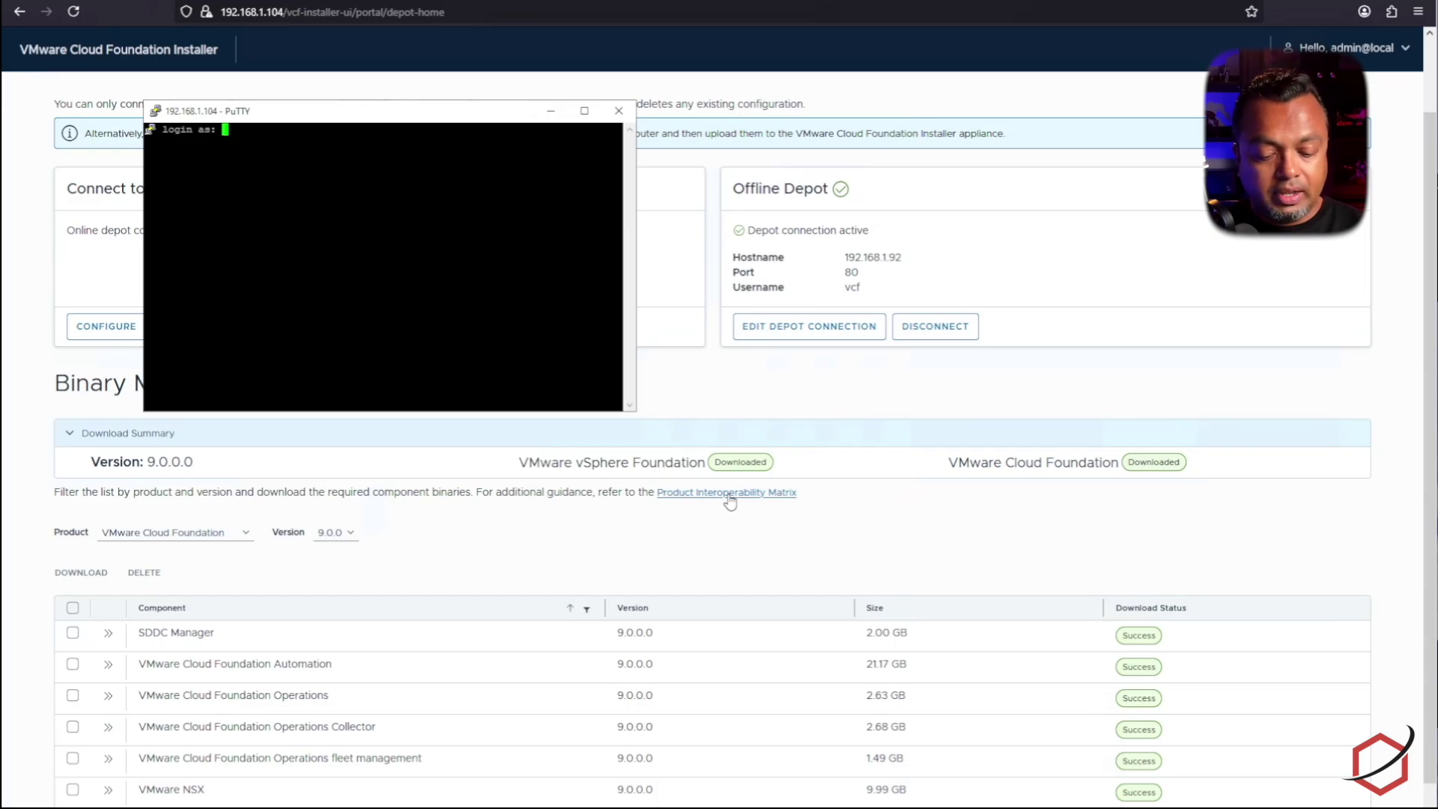
{"action": "type", "text": "vcf"}
{"action": "key", "text": "Return"}
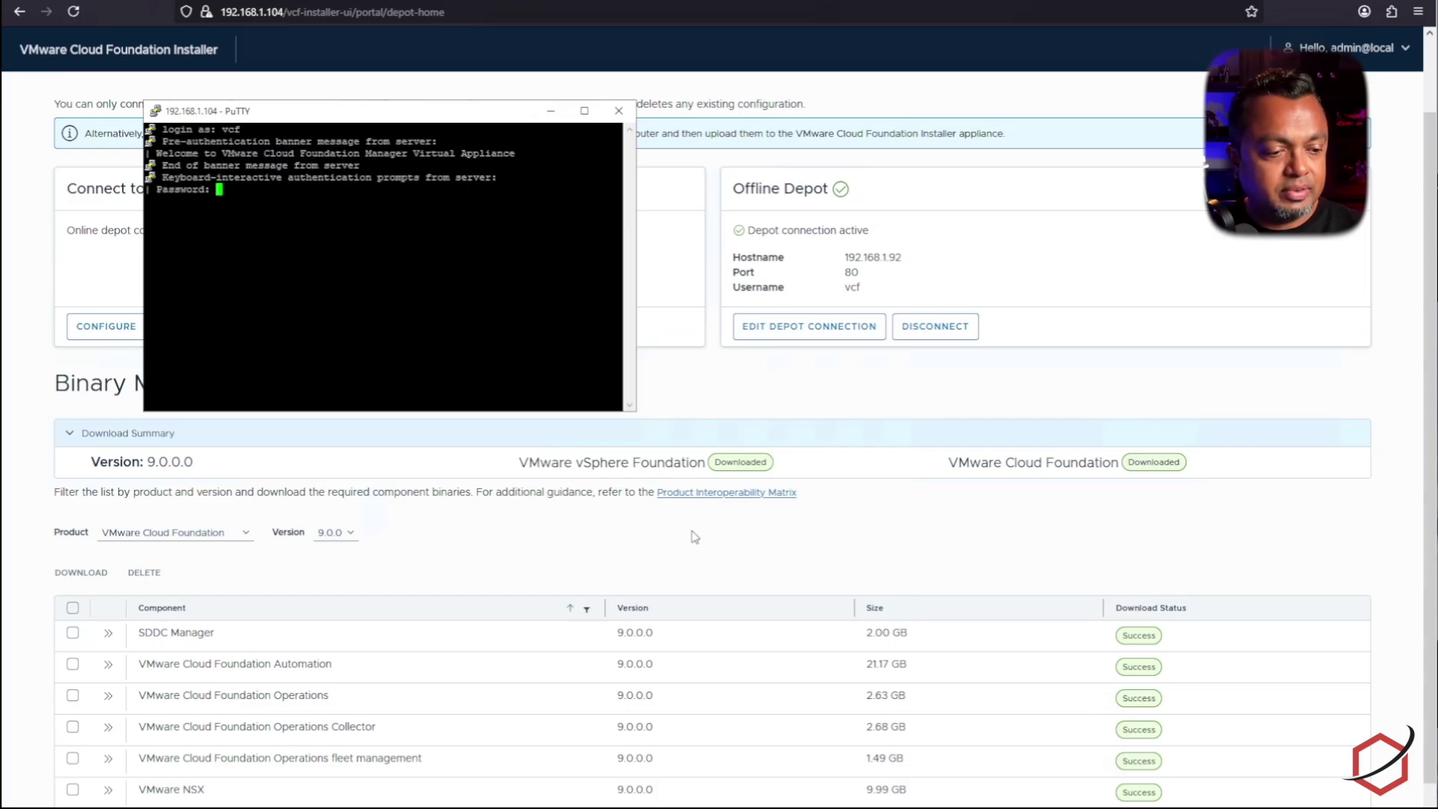
Copy the VCF Installer password from notes.txt, paste it into PuTTY to log in, and minimize Notepad++.
{"action": "key", "text": "alt+Tab"}
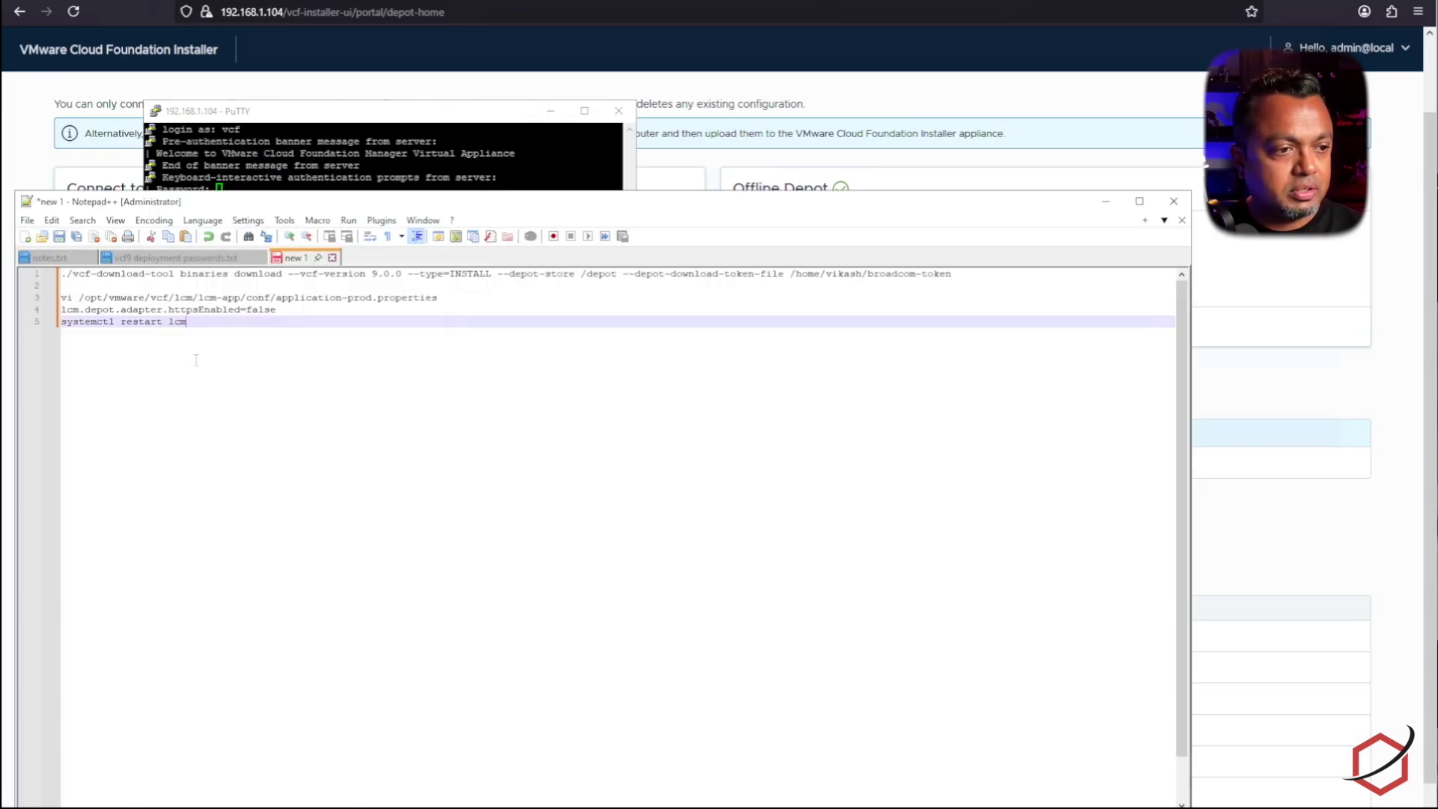
{"action": "left_click", "coordinate": [49, 258]}
{"action": "right_click", "coordinate": [303, 657]}
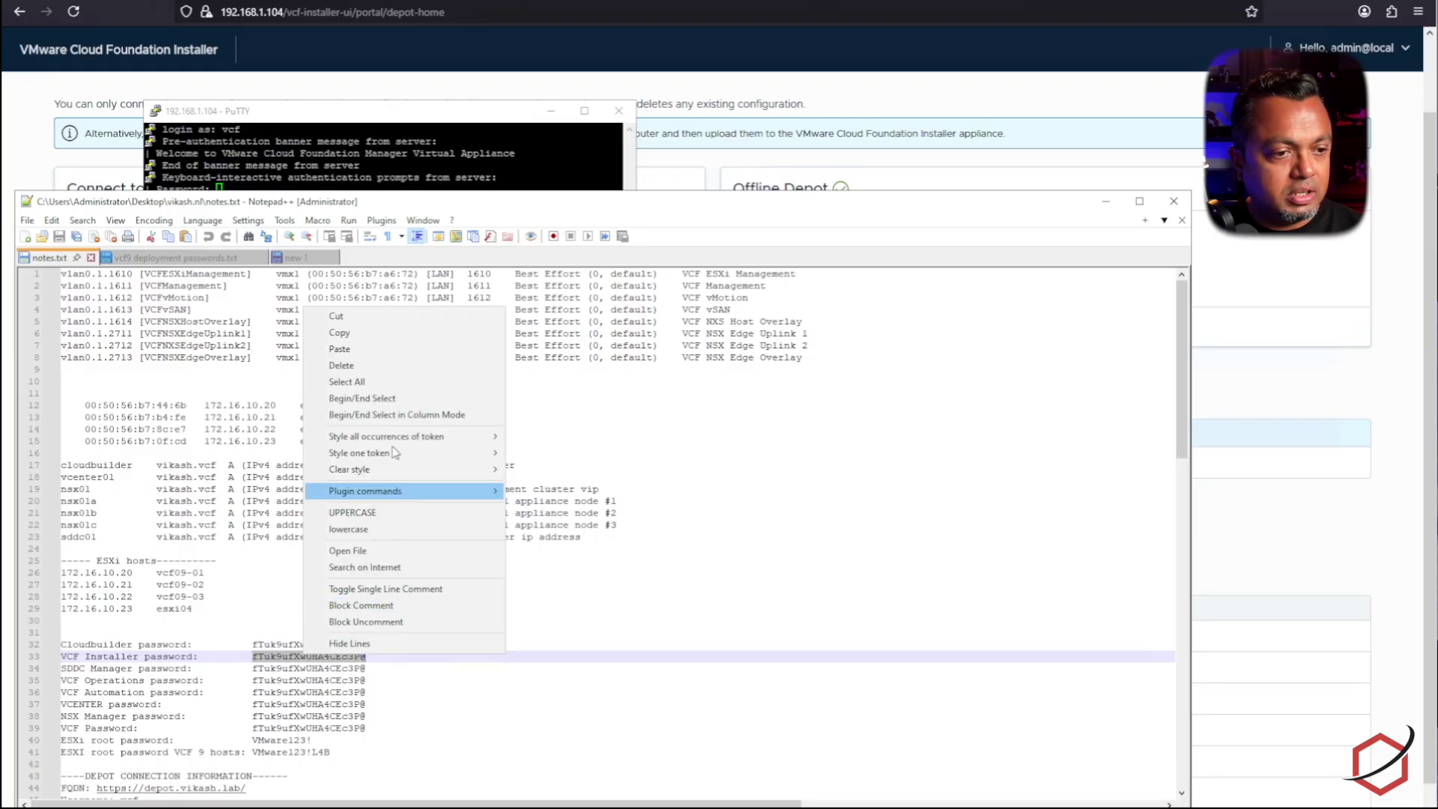
{"action": "left_click", "coordinate": [389, 332]}
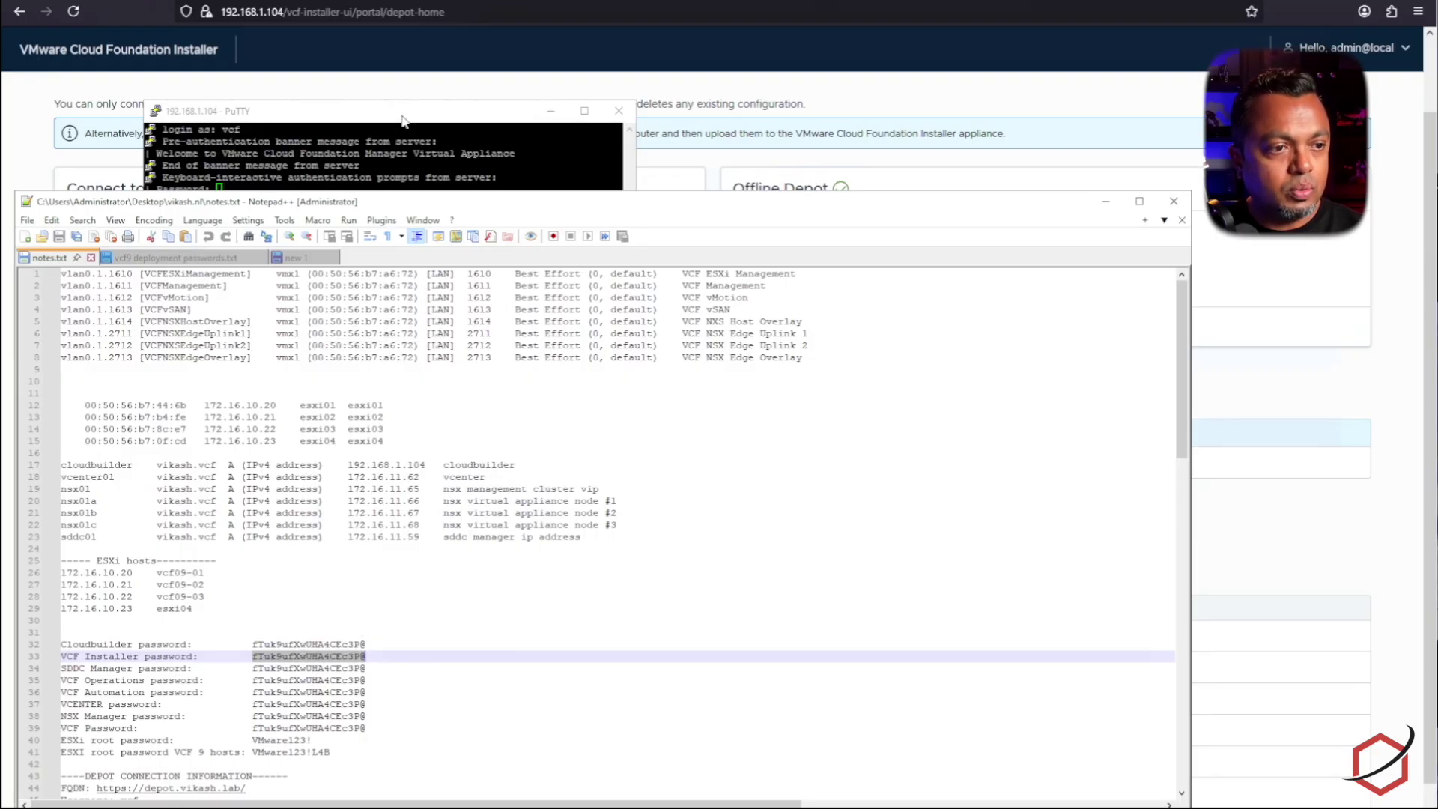
{"action": "left_click", "coordinate": [405, 125]}
{"action": "right_click", "coordinate": [431, 199]}
{"action": "key", "text": "Return"}
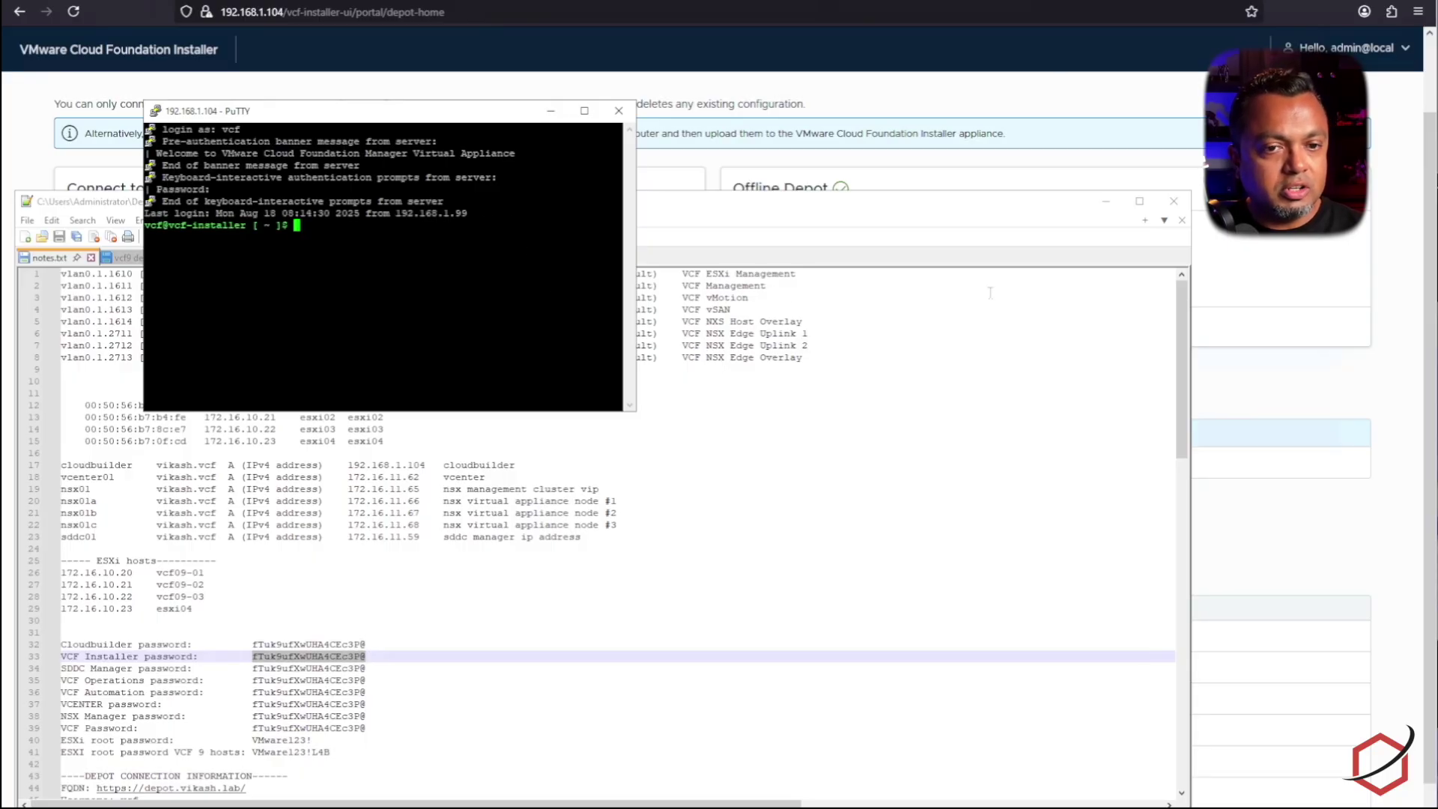
{"action": "left_click", "coordinate": [1106, 207]}
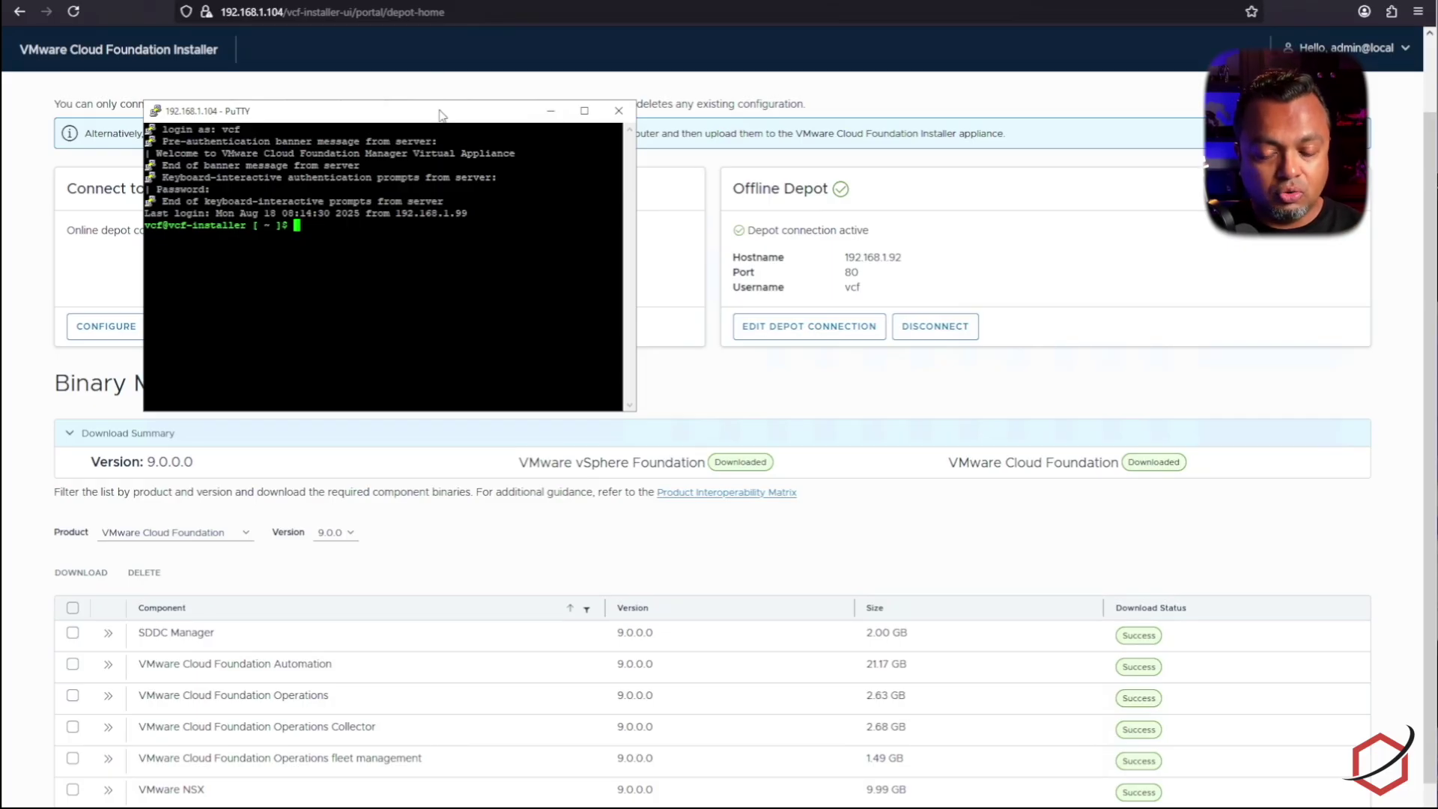
Switch to root with su and check the current directory with pwd.
{"action": "type", "text": "su"}
{"action": "key", "text": "Return"}
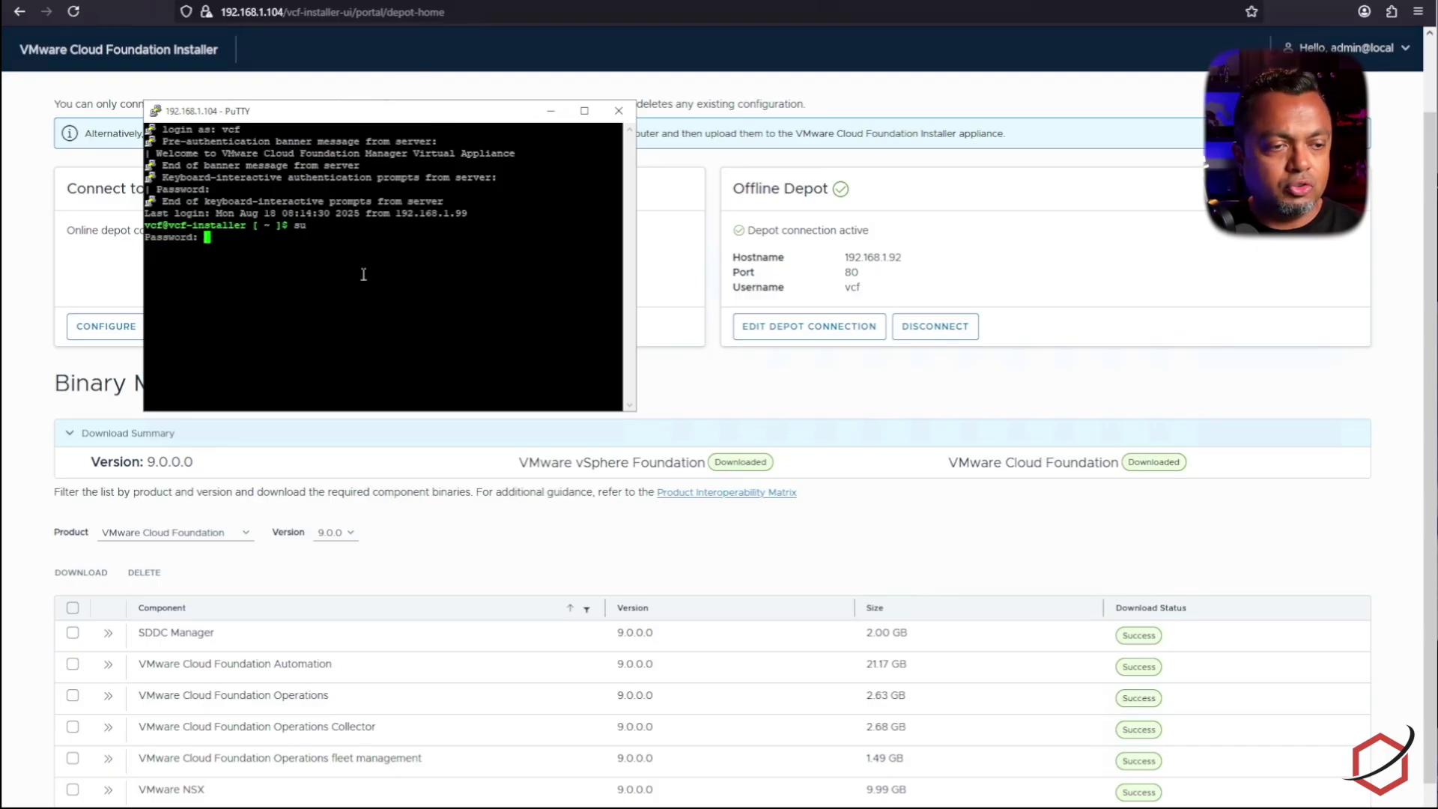
{"action": "key", "text": "Return"}
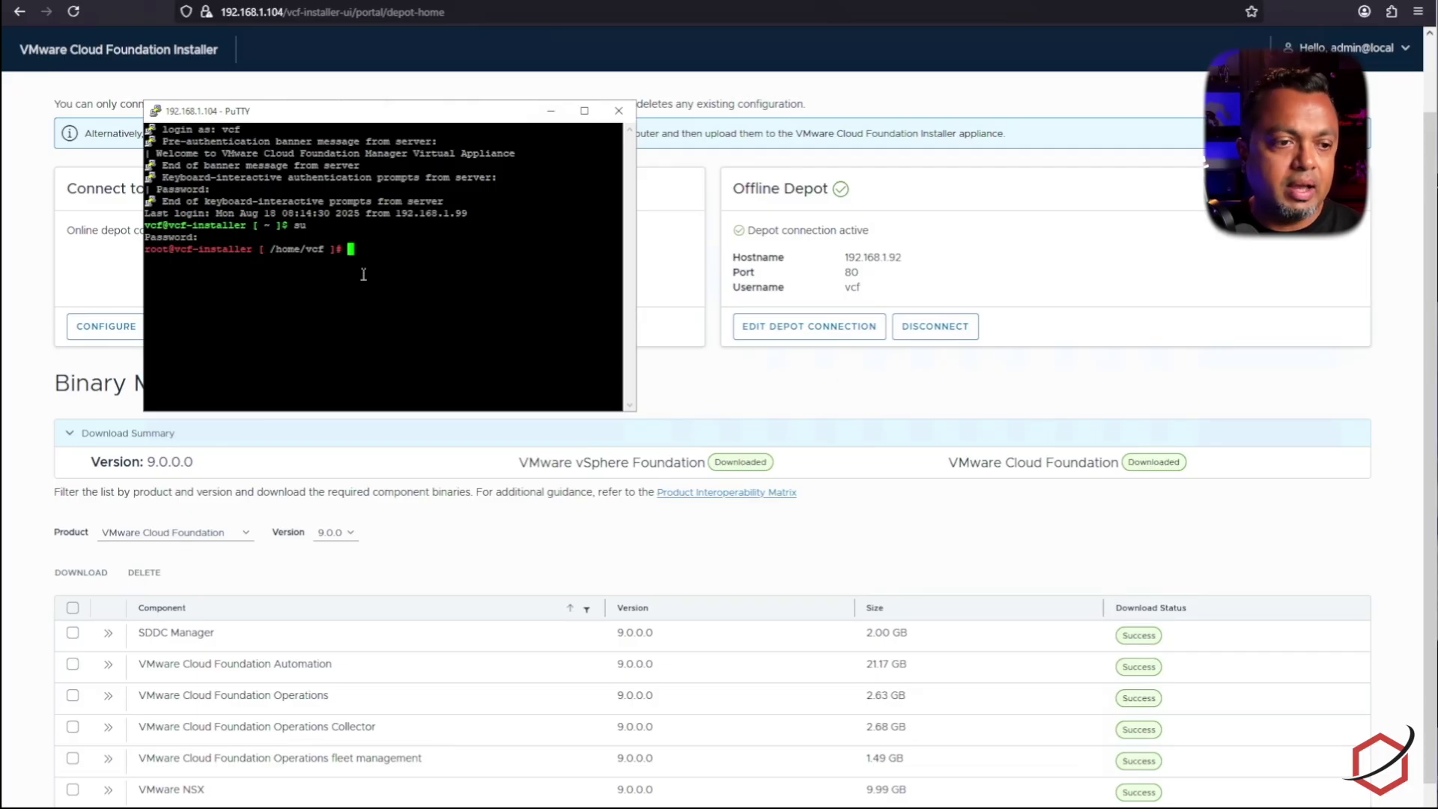
{"action": "left_click_drag", "start_coordinate": [635, 411], "coordinate": [965, 574]}
{"action": "type", "text": "pwd"}
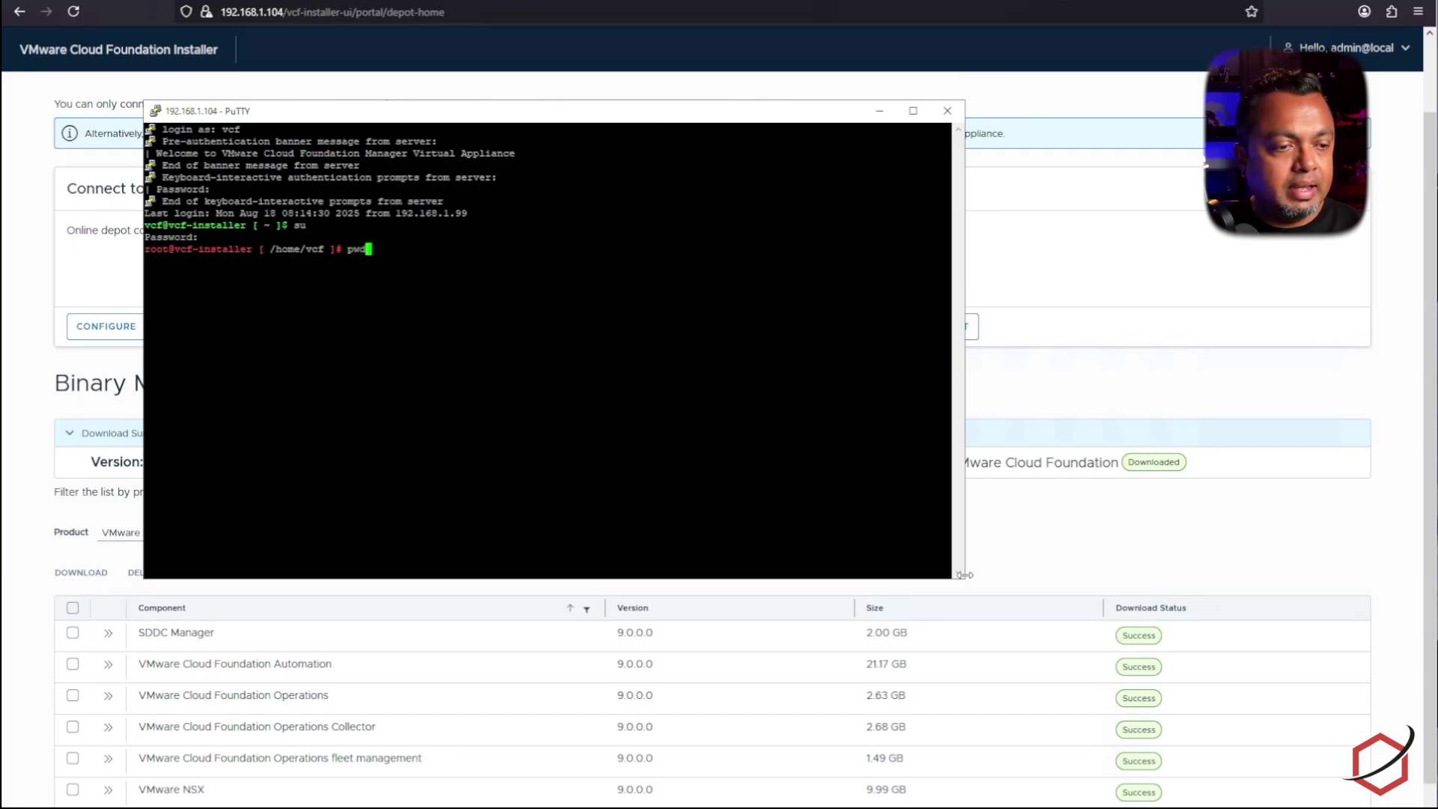
{"action": "key", "text": "Return"}
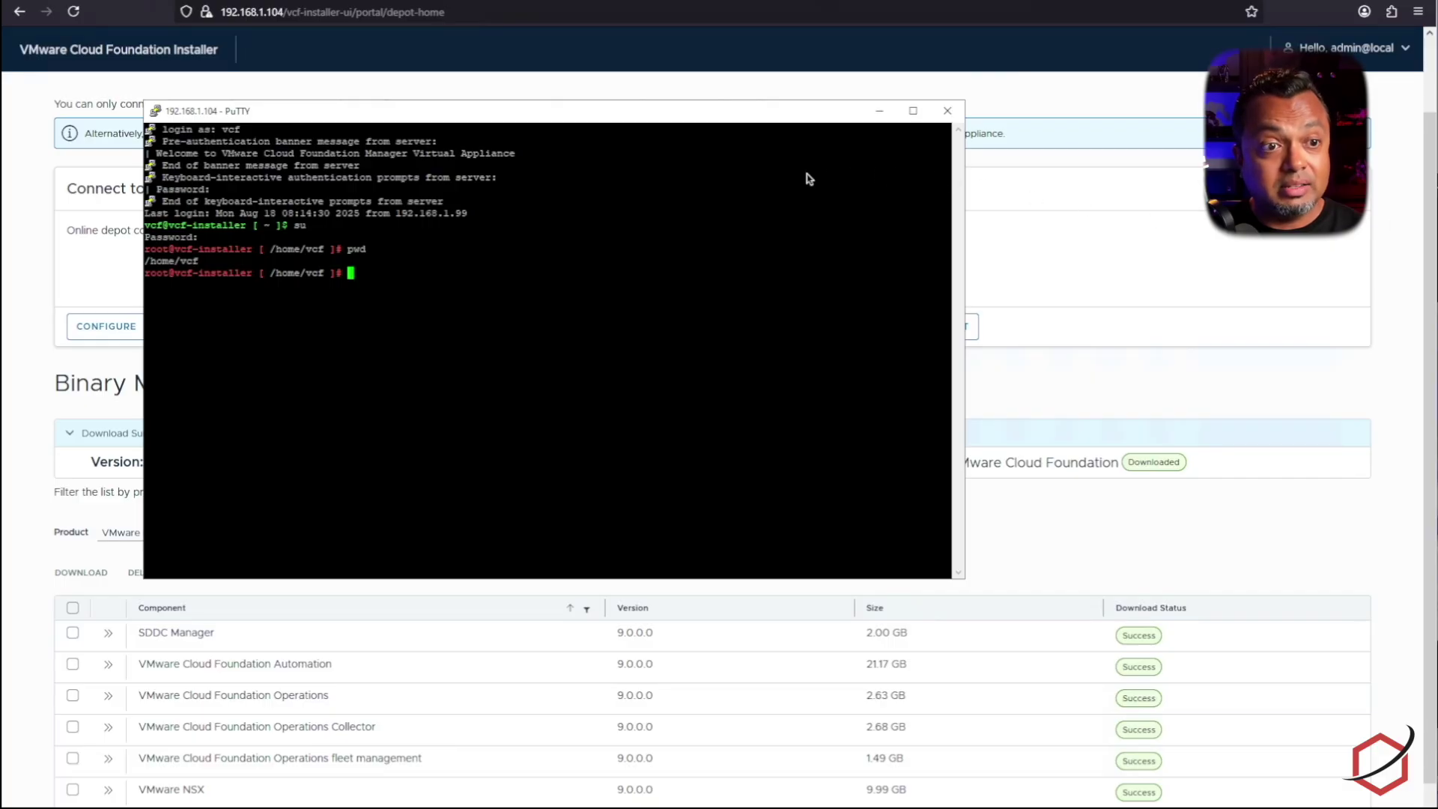
In vi, confirm application-prod.properties sets lcm.depot.adapter.httpsEnabled=false, save with :wq!, and restart lcm.
{"action": "type", "text": "vi"}
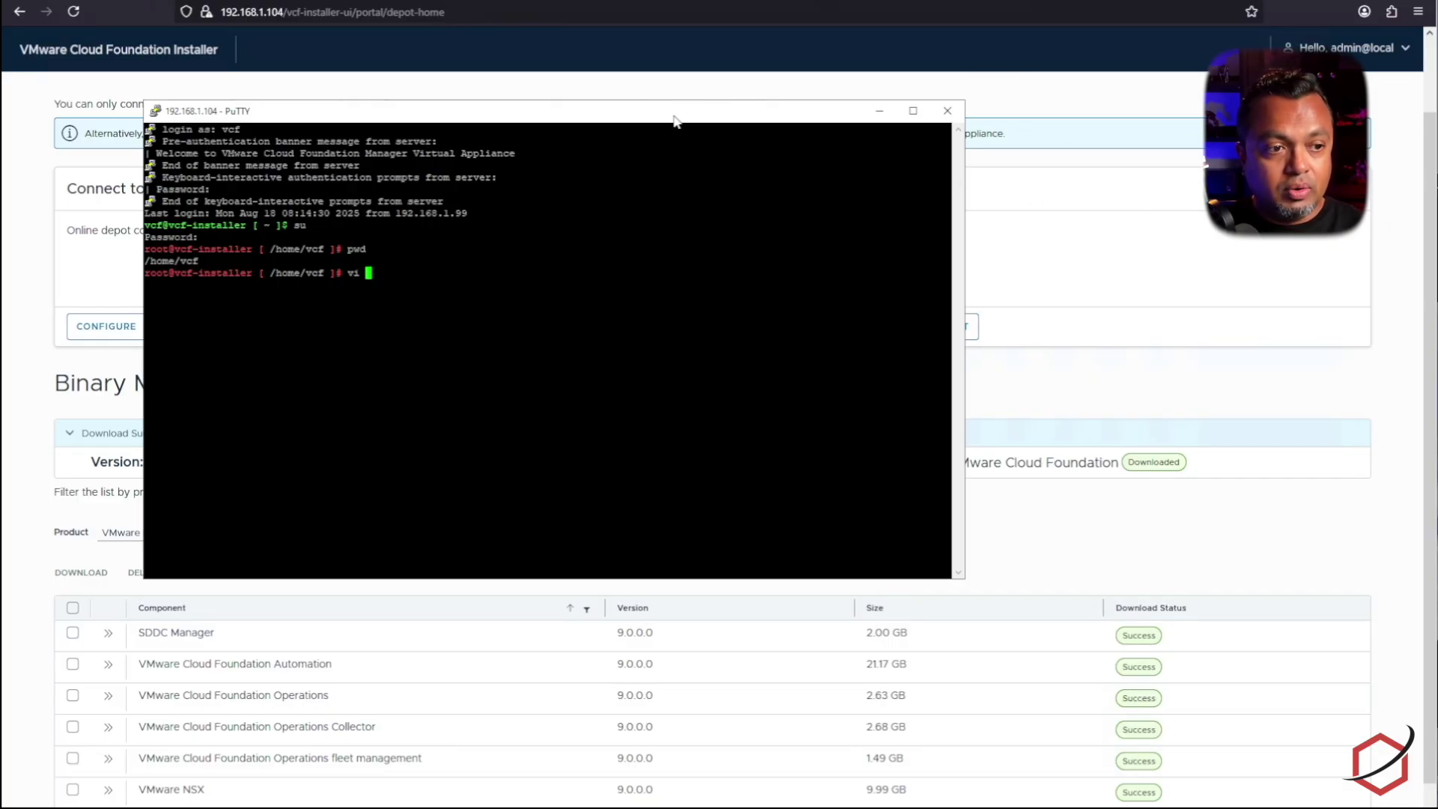
{"action": "right_click", "coordinate": [612, 280]}
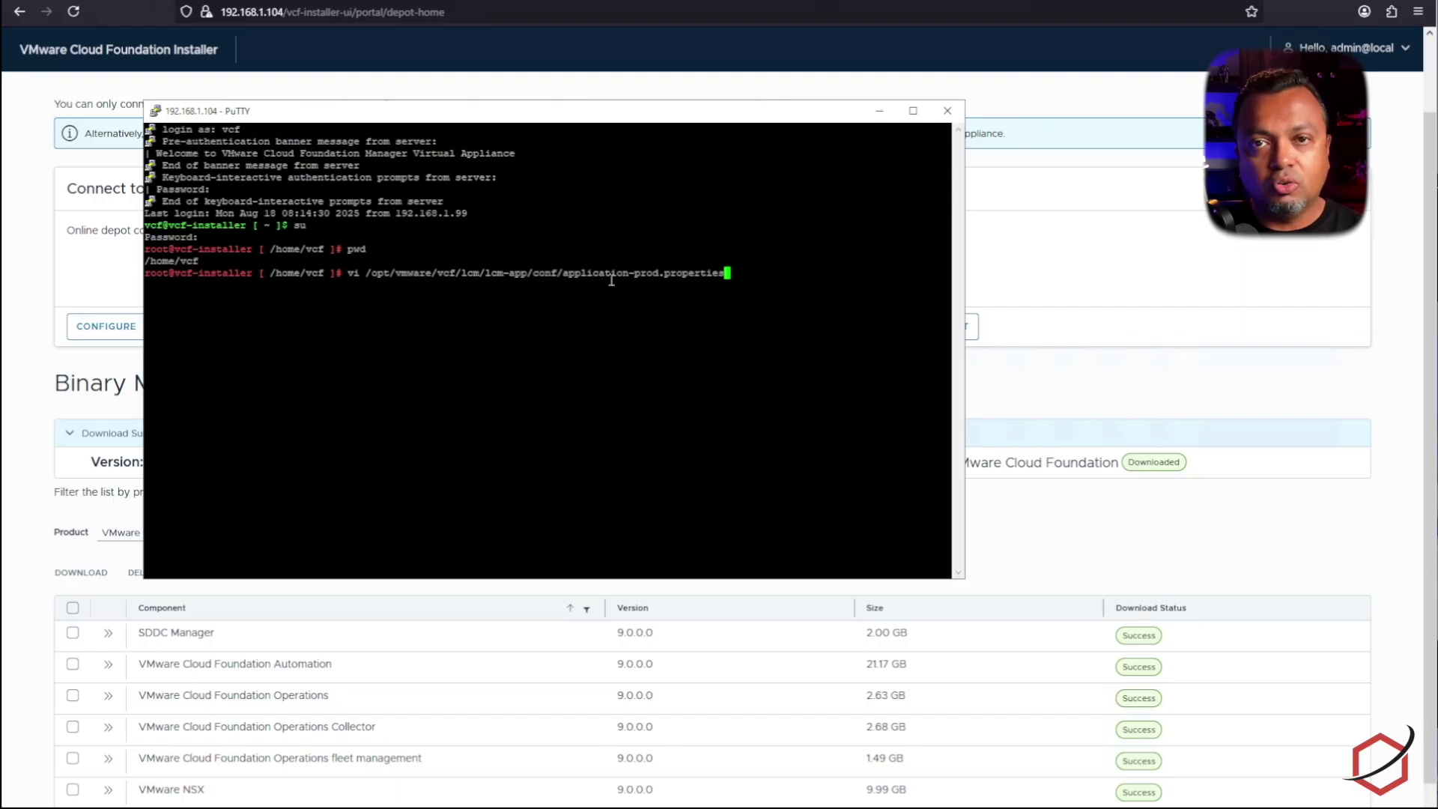
{"action": "key", "text": "Return"}
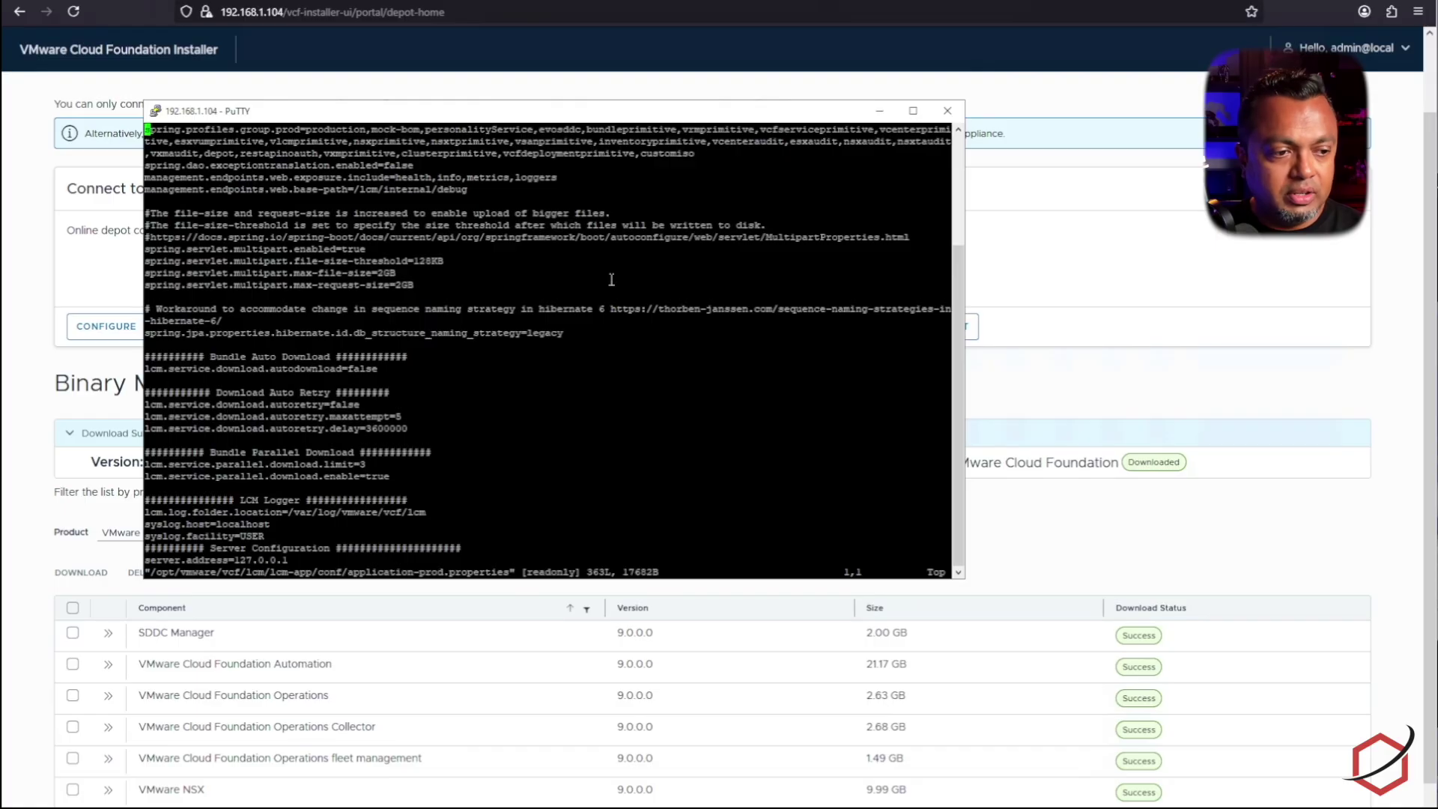
{"action": "key", "text": "Page_Down"}
{"action": "key", "text": "Page_Down"}
{"action": "key", "text": "Page_Down"}
{"action": "key", "text": "Page_Down"}
{"action": "key", "text": "Page_Down"}
{"action": "key", "text": "Page_Down"}
{"action": "key", "text": "Page_Down"}
{"action": "key", "text": "Page_Down"}
{"action": "key", "text": "Page_Down"}
{"action": "key", "text": "Page_Down"}
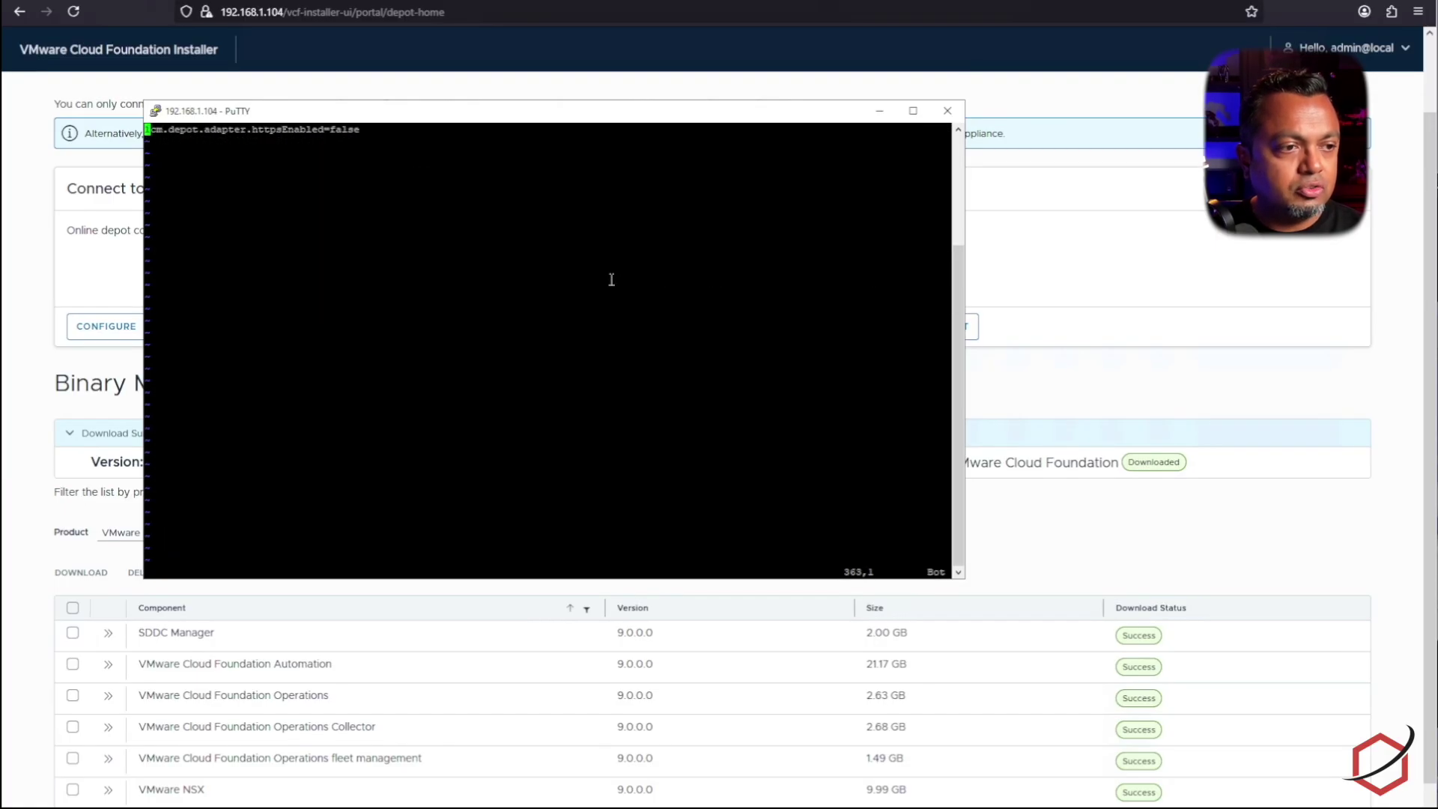
{"action": "key", "text": "Up"}
{"action": "key", "text": "Up"}
{"action": "key", "text": "Up"}
{"action": "key", "text": "Down"}
{"action": "key", "text": "Down"}
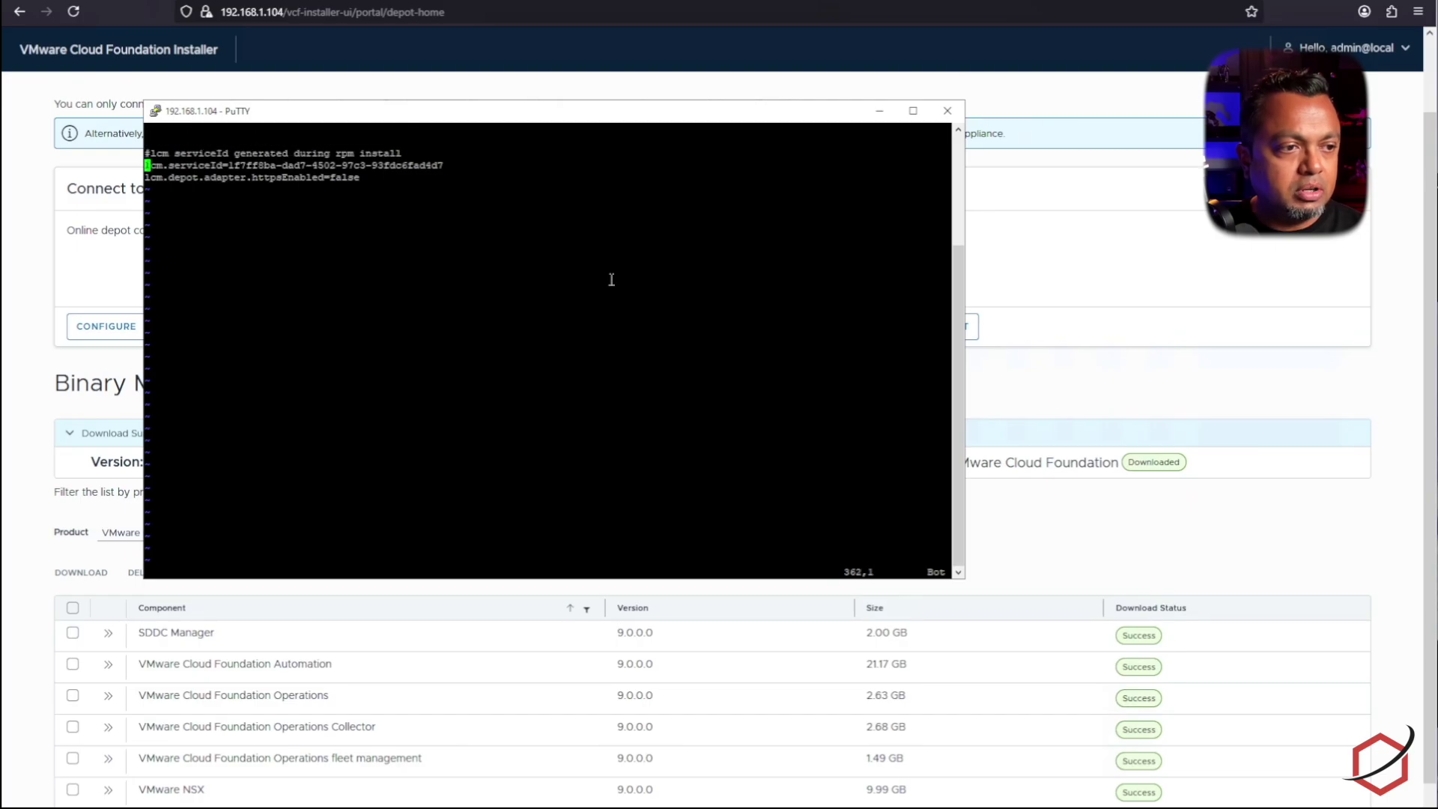
{"action": "key", "text": "Down"}
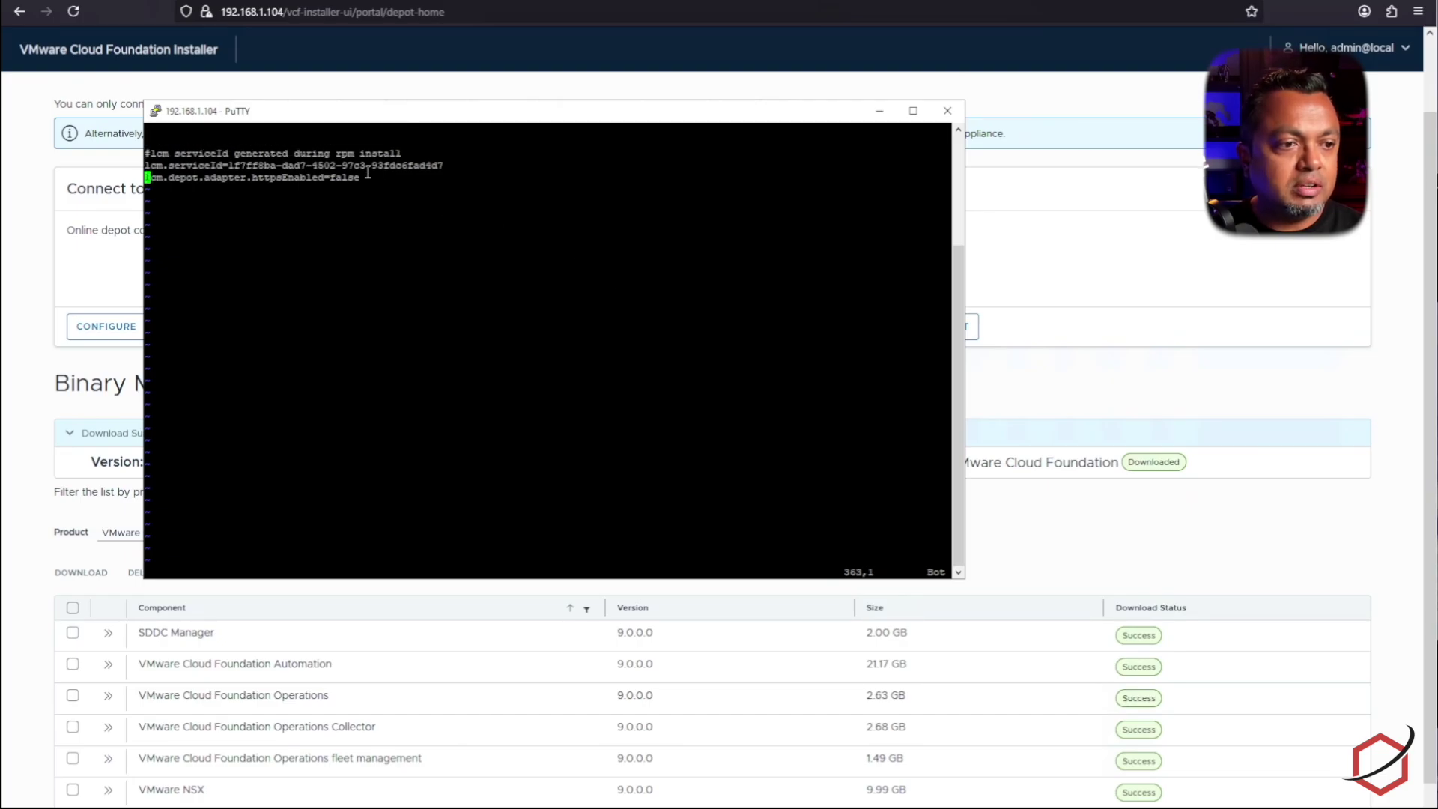
{"action": "left_click_drag", "start_coordinate": [372, 176], "coordinate": [214, 183]}
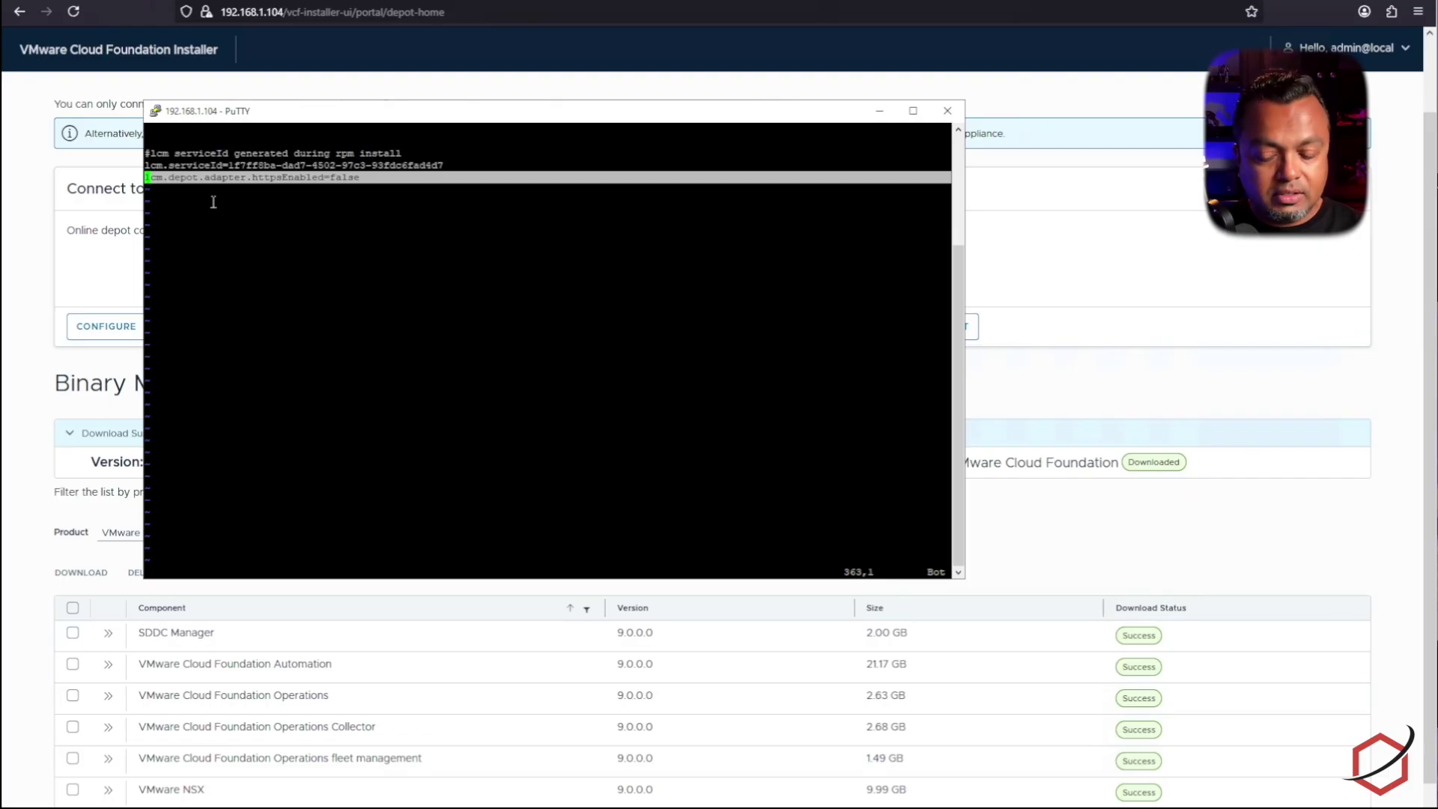
{"action": "type", "text": ":wq!"}
{"action": "key", "text": "Return"}
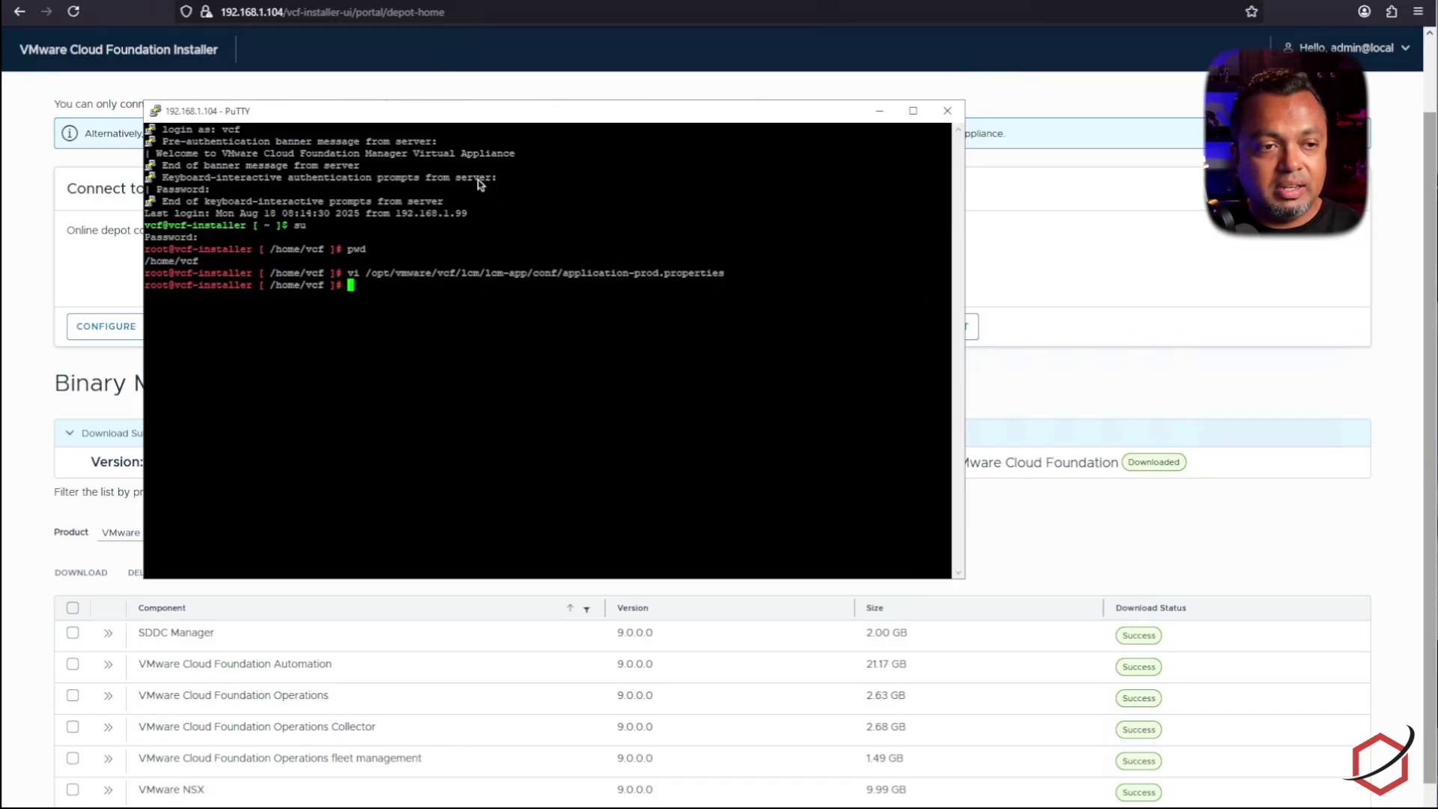
{"action": "right_click", "coordinate": [514, 285]}
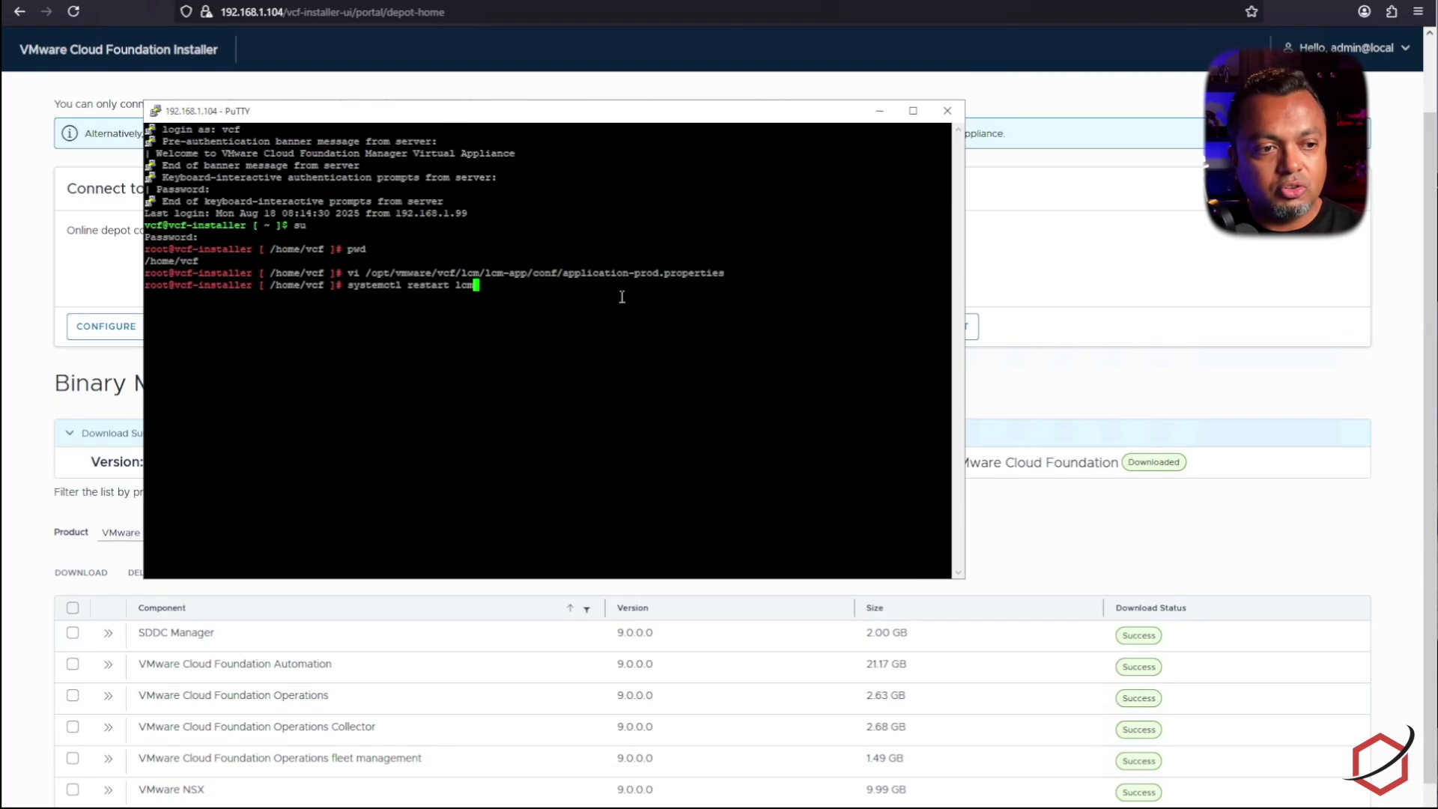
{"action": "key", "text": "Return"}
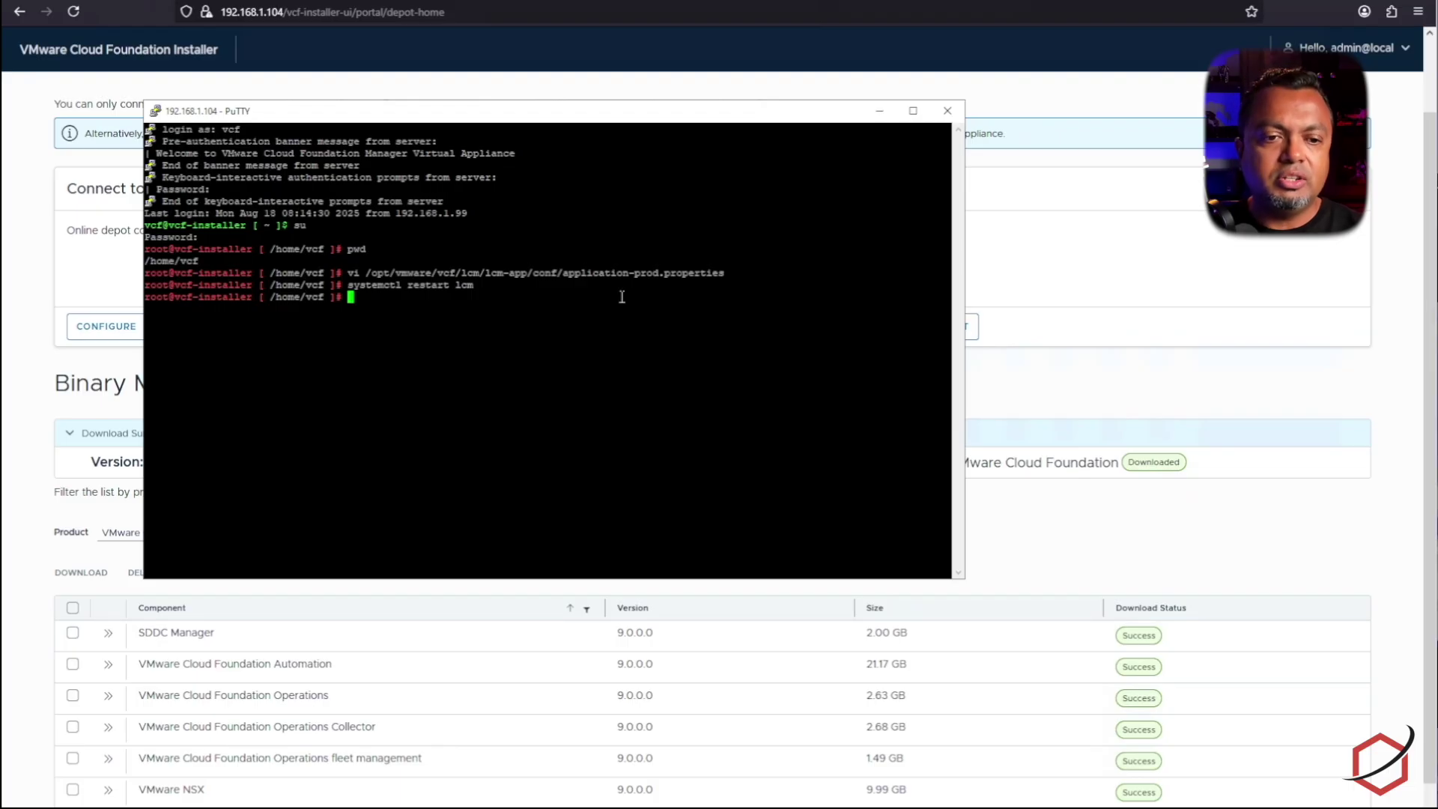
Open the offline depot connection editor for 192.168.1.92 port 80 and focus its Username and Password fields.
{"action": "left_click", "coordinate": [1255, 380]}
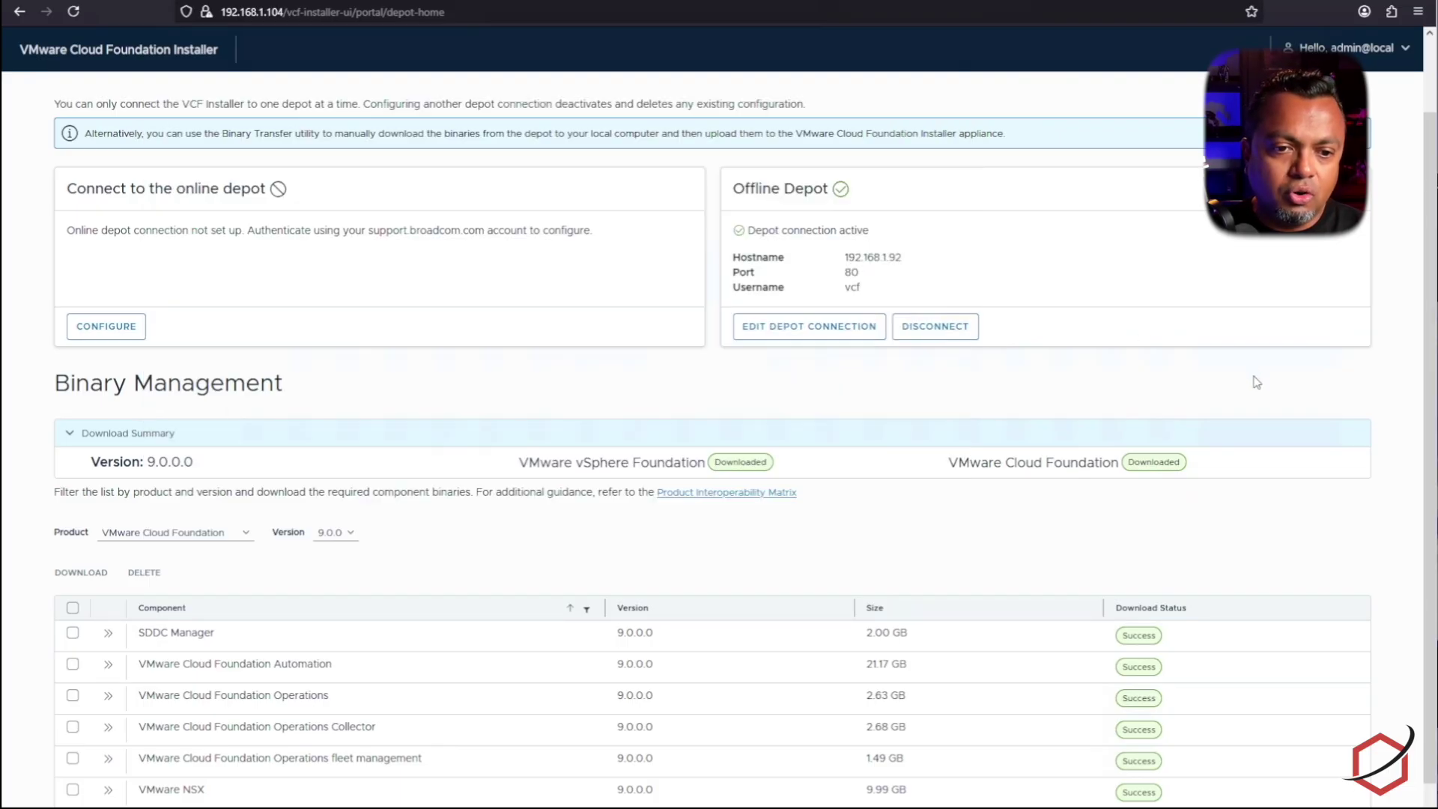
{"action": "left_click", "coordinate": [825, 342]}
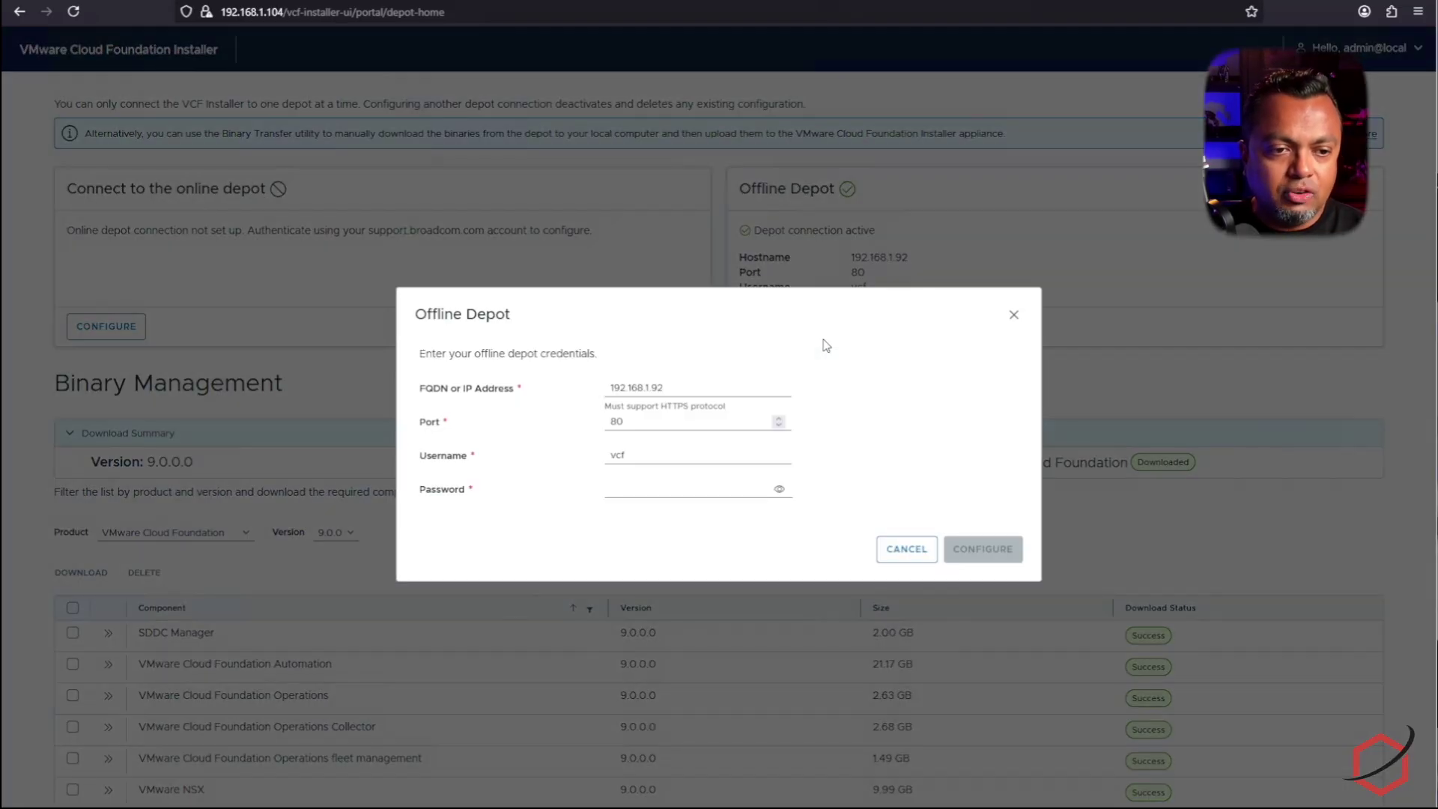
{"action": "left_click", "coordinate": [714, 418]}
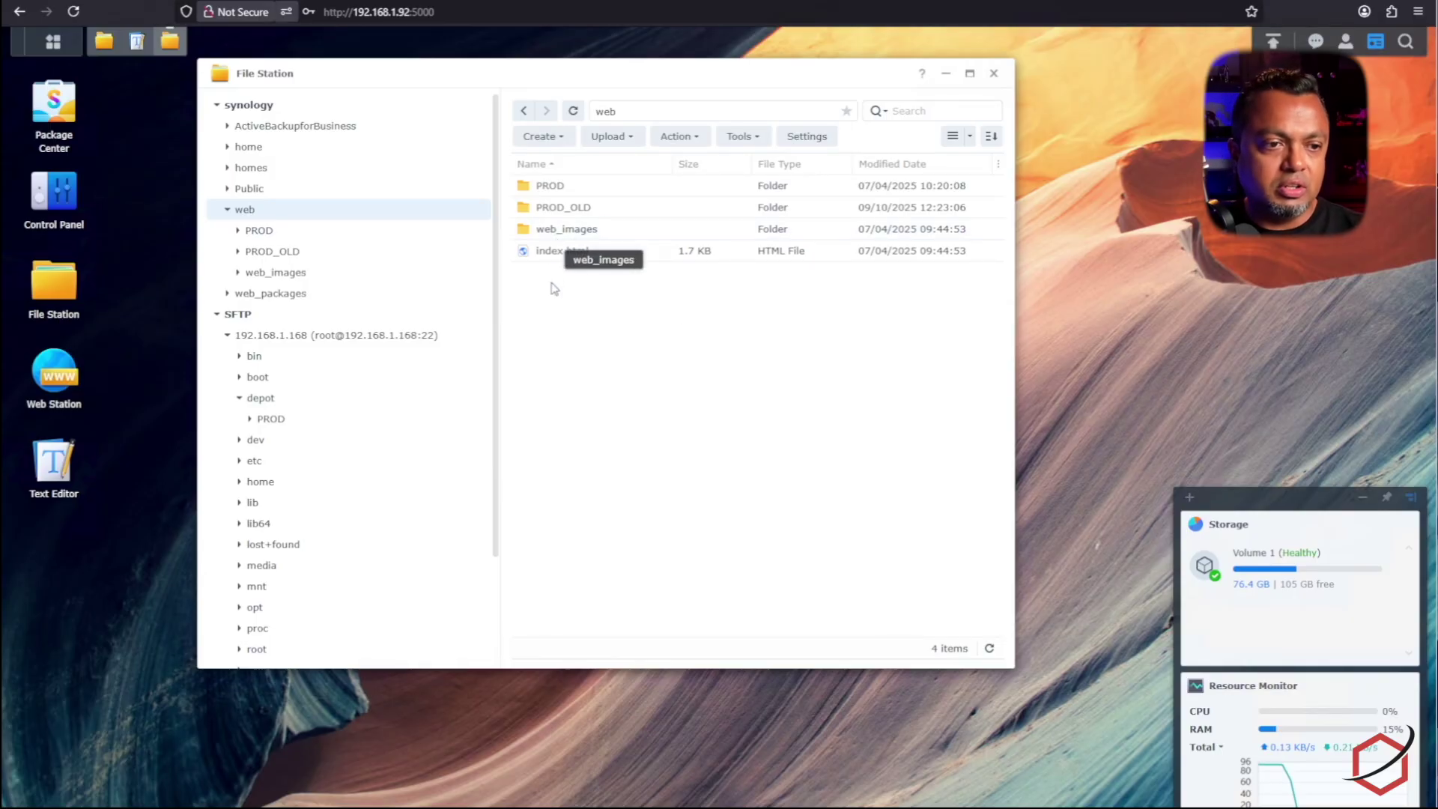
{"action": "left_click", "coordinate": [571, 189]}
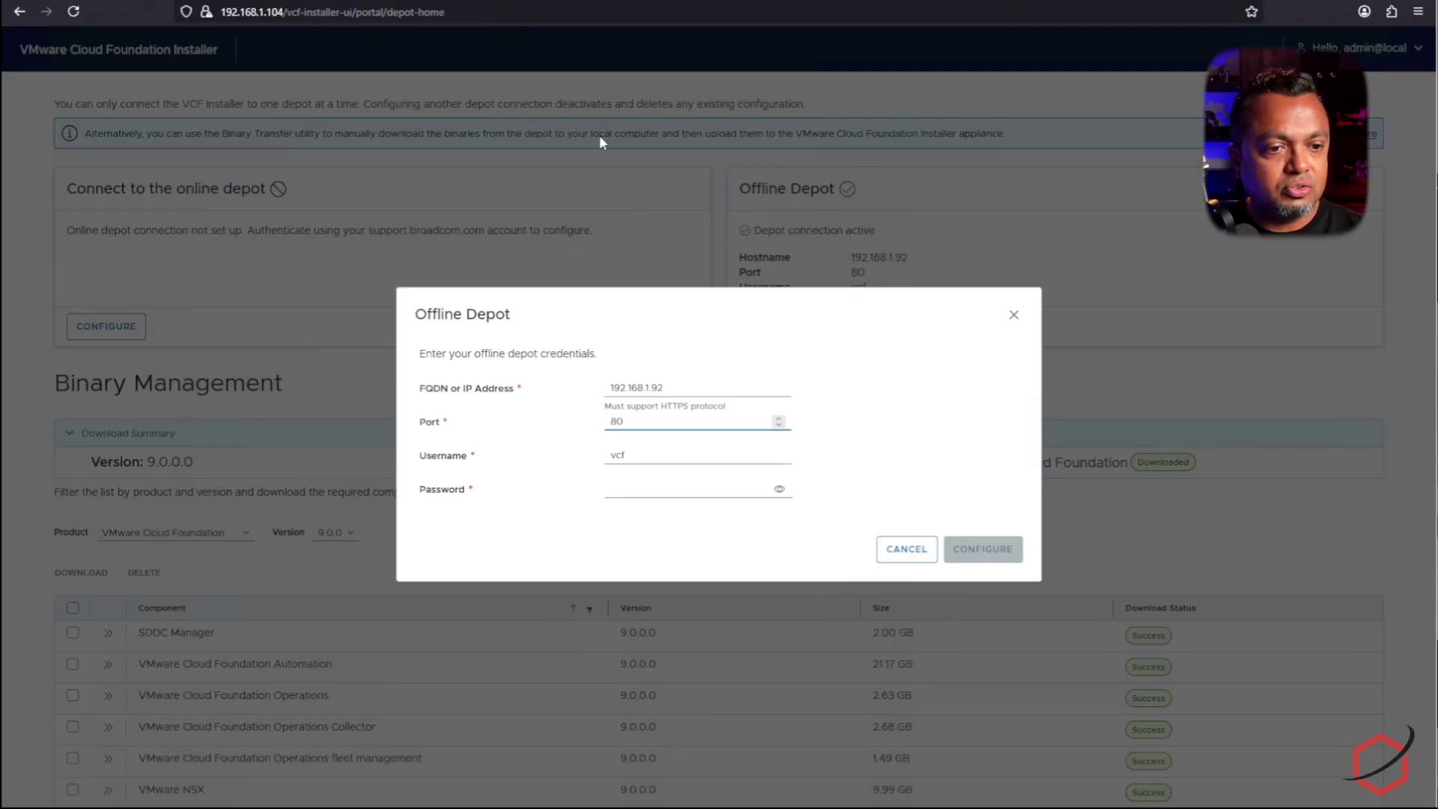
{"action": "left_click", "coordinate": [674, 456]}
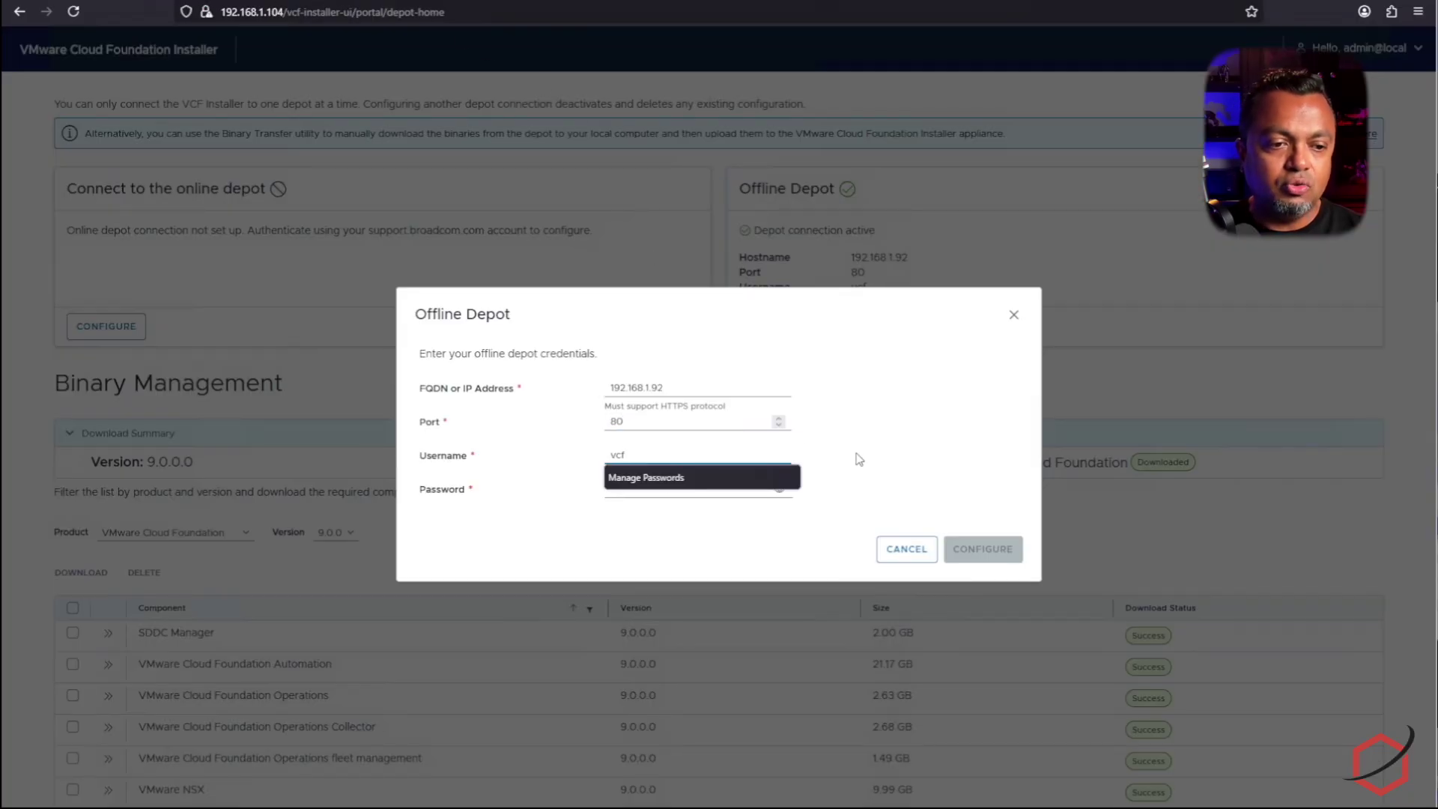
{"action": "left_click", "coordinate": [715, 483]}
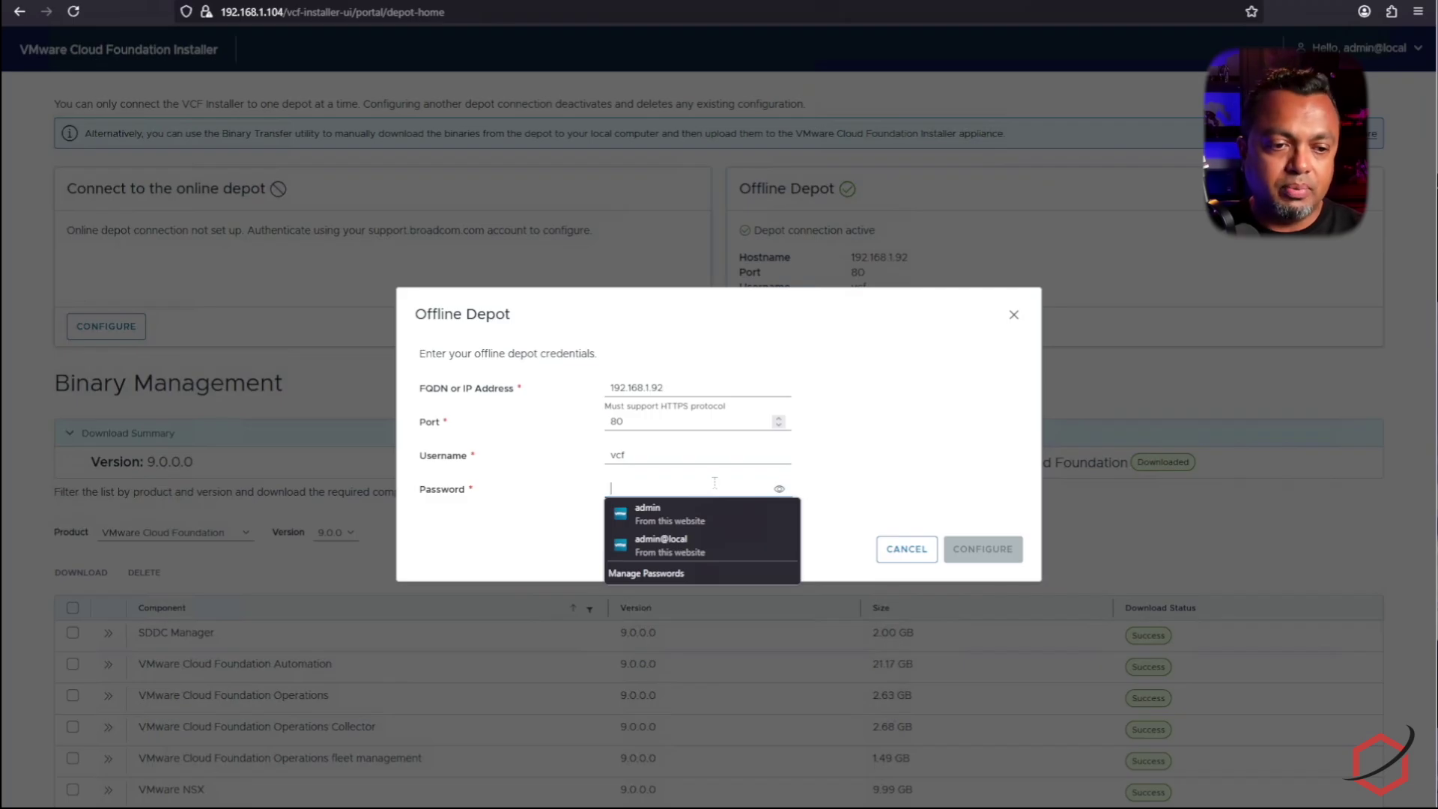
{"action": "left_click", "coordinate": [915, 483]}
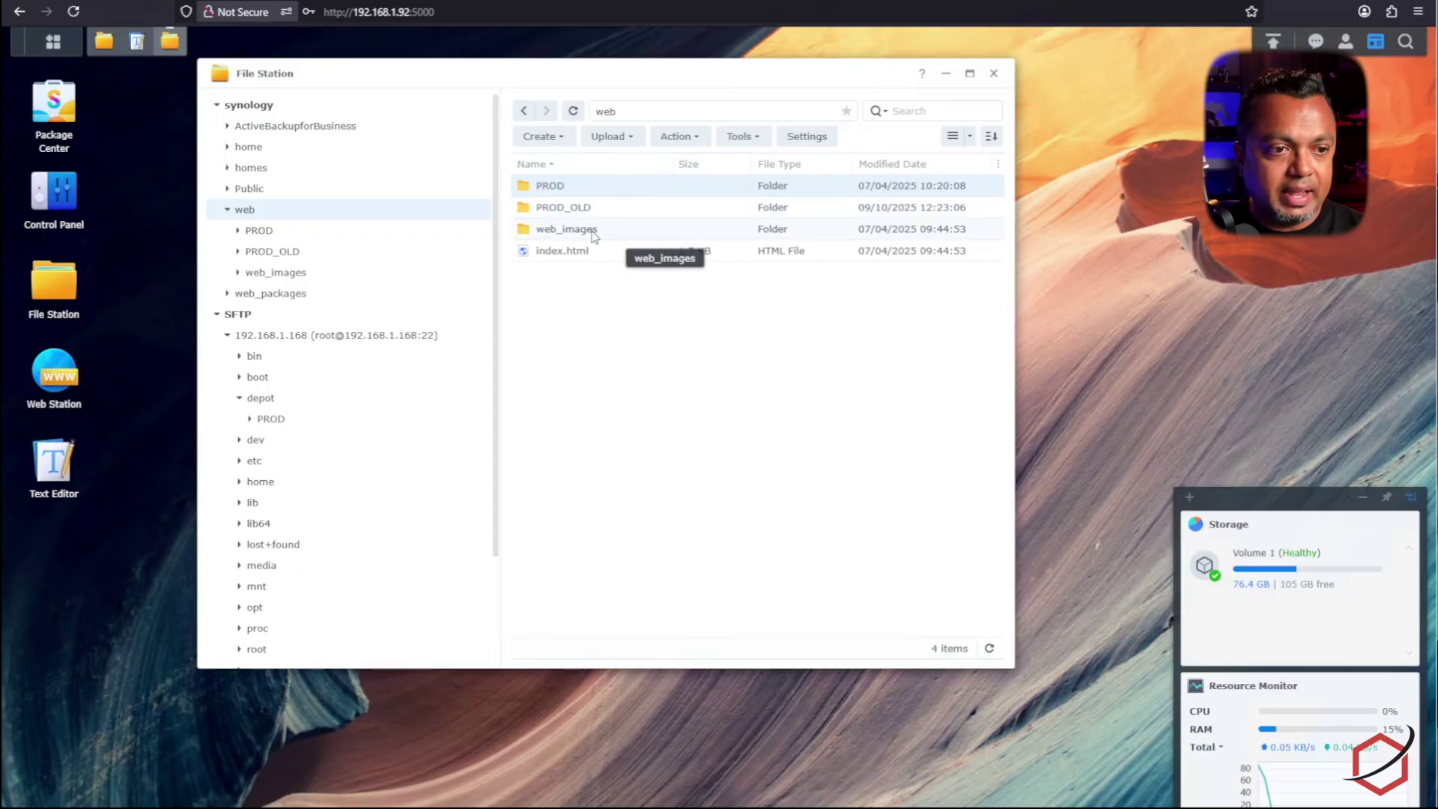
Open web/PROD, select .htaccess, and bring its Text Editor window forward to review the basic-auth rules.
{"action": "double_click", "coordinate": [588, 188]}
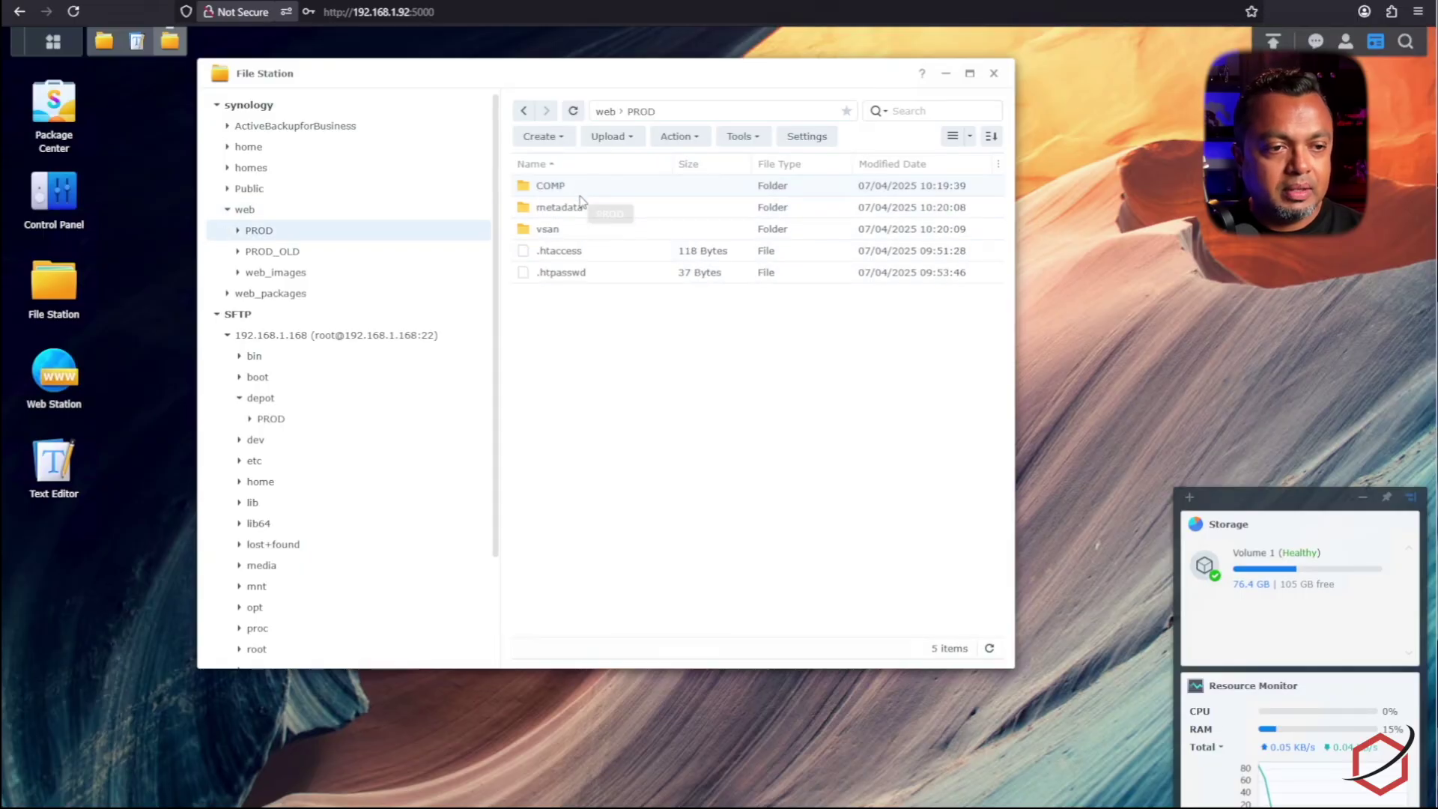
{"action": "left_click", "coordinate": [599, 260]}
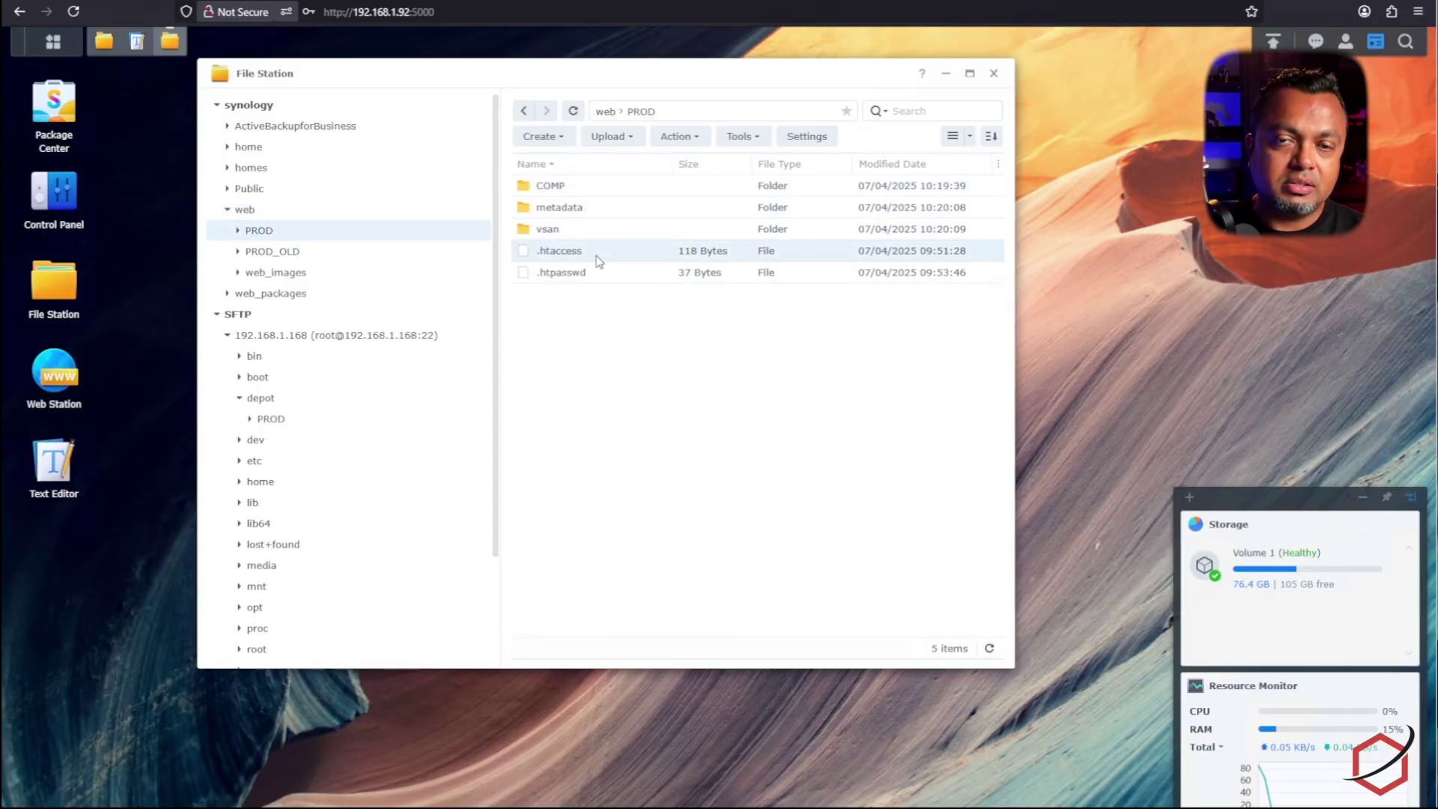
{"action": "left_click", "coordinate": [581, 279]}
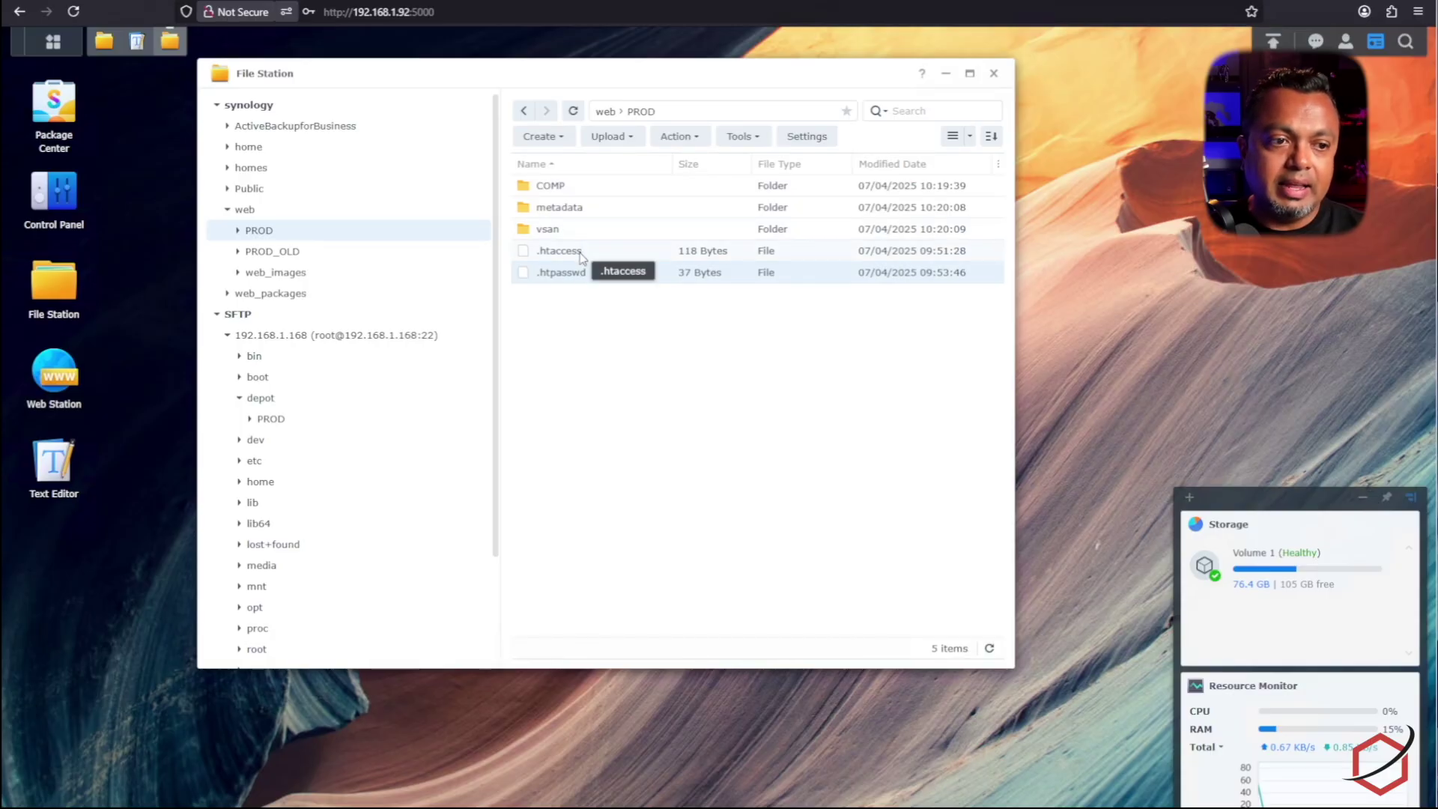
{"action": "left_click", "coordinate": [583, 257]}
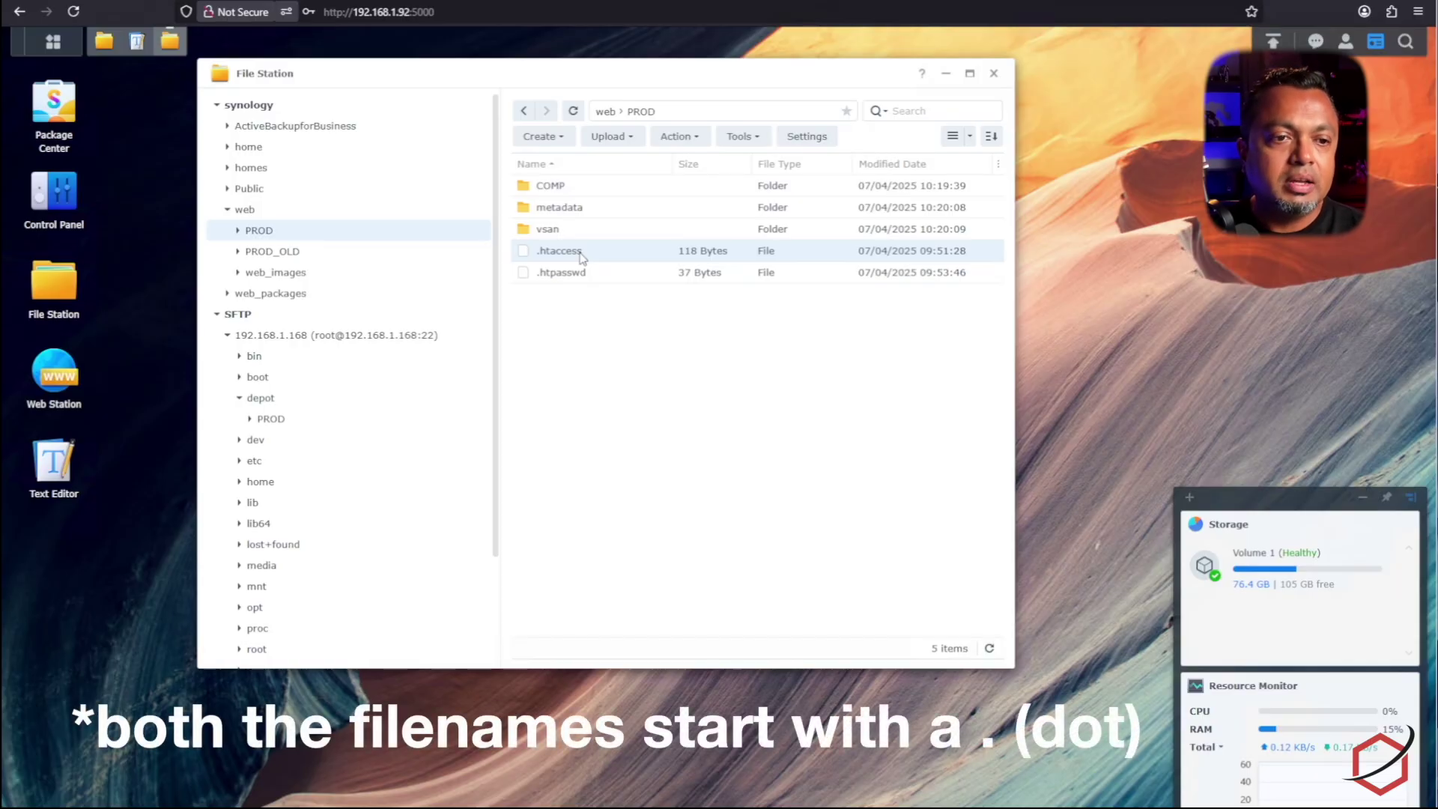
{"action": "left_click", "coordinate": [136, 41]}
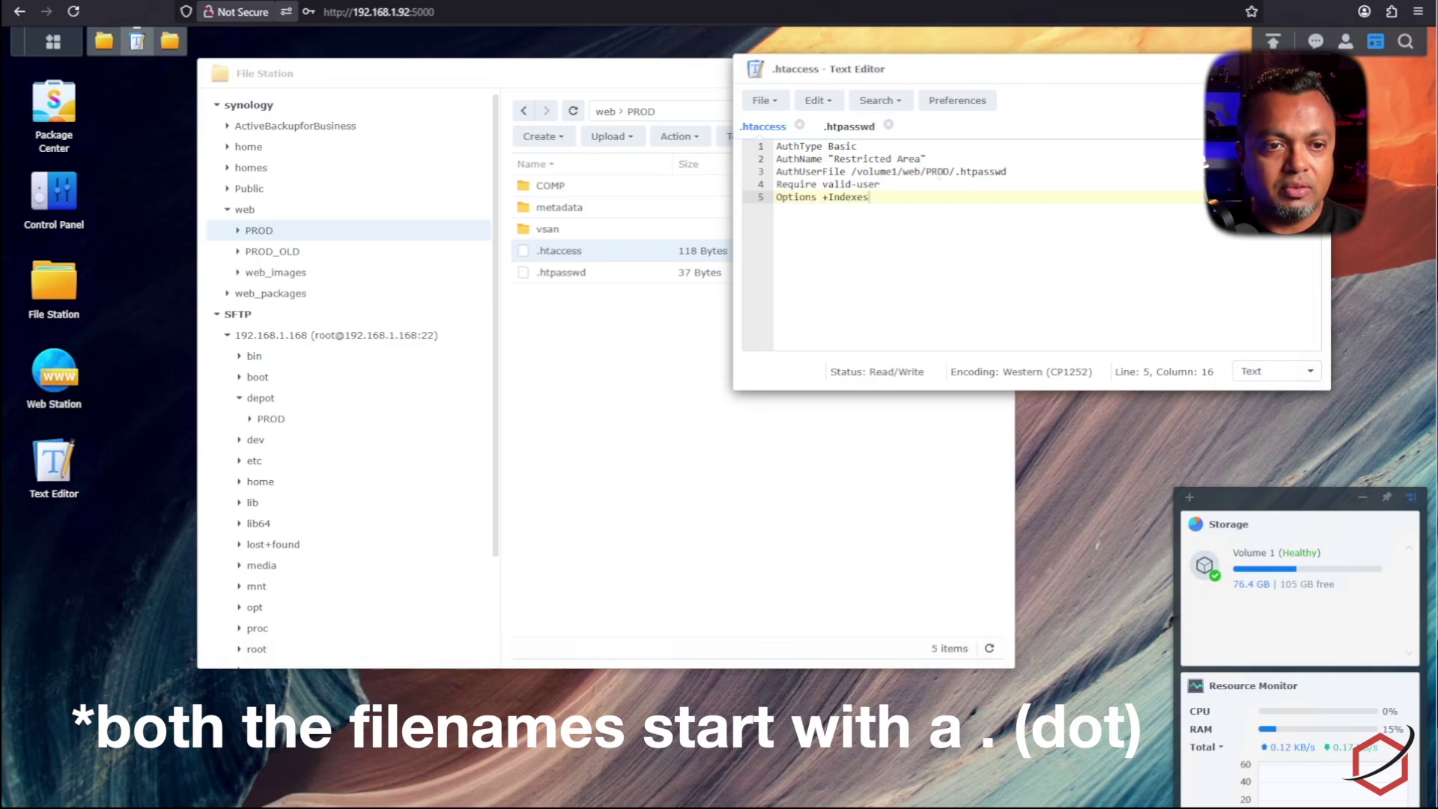
{"action": "left_click", "coordinate": [941, 187]}
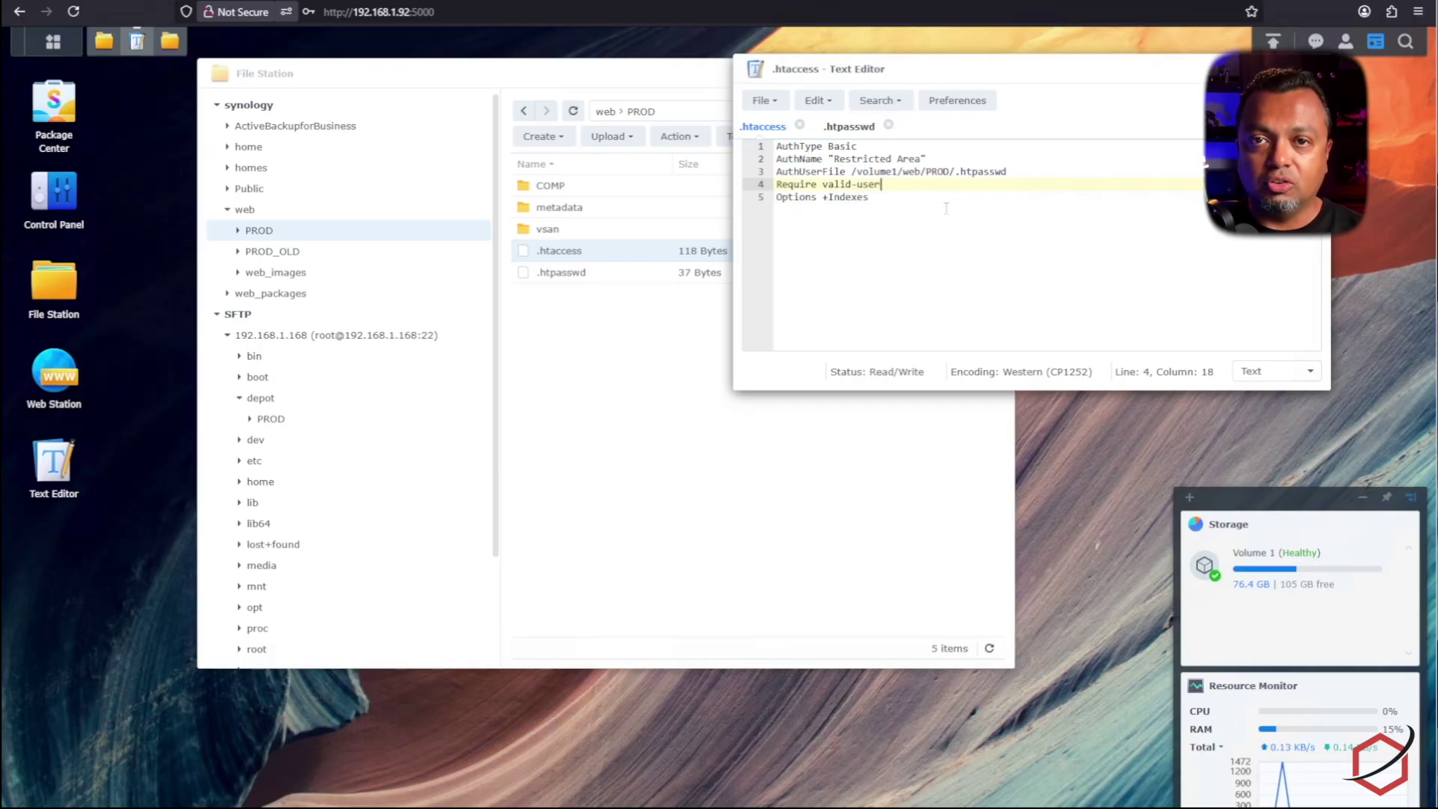
{"action": "left_click_drag", "start_coordinate": [946, 209], "coordinate": [748, 138]}
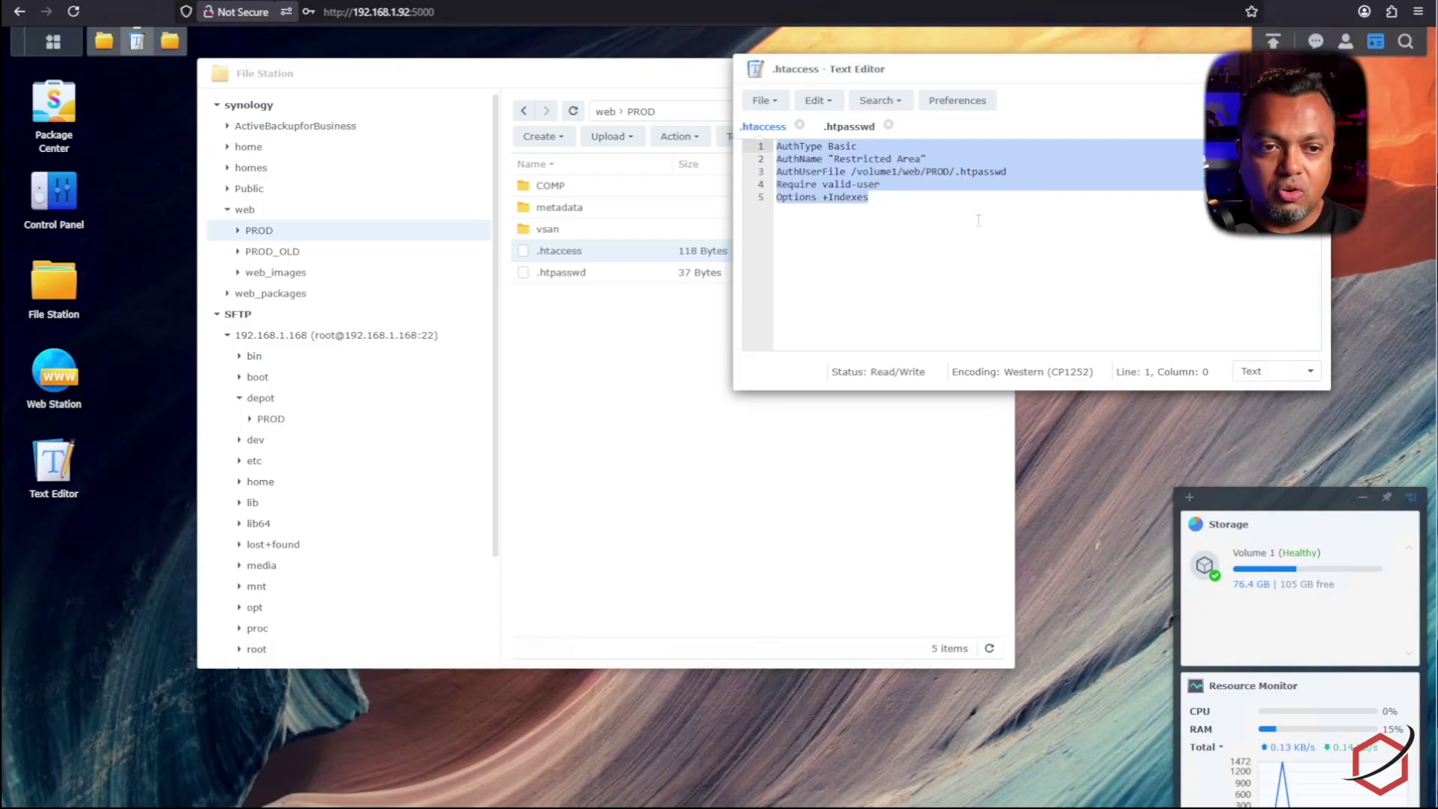
{"action": "left_click", "coordinate": [903, 199]}
{"action": "left_click_drag", "start_coordinate": [852, 172], "coordinate": [955, 174]}
{"action": "left_click", "coordinate": [1017, 174]}
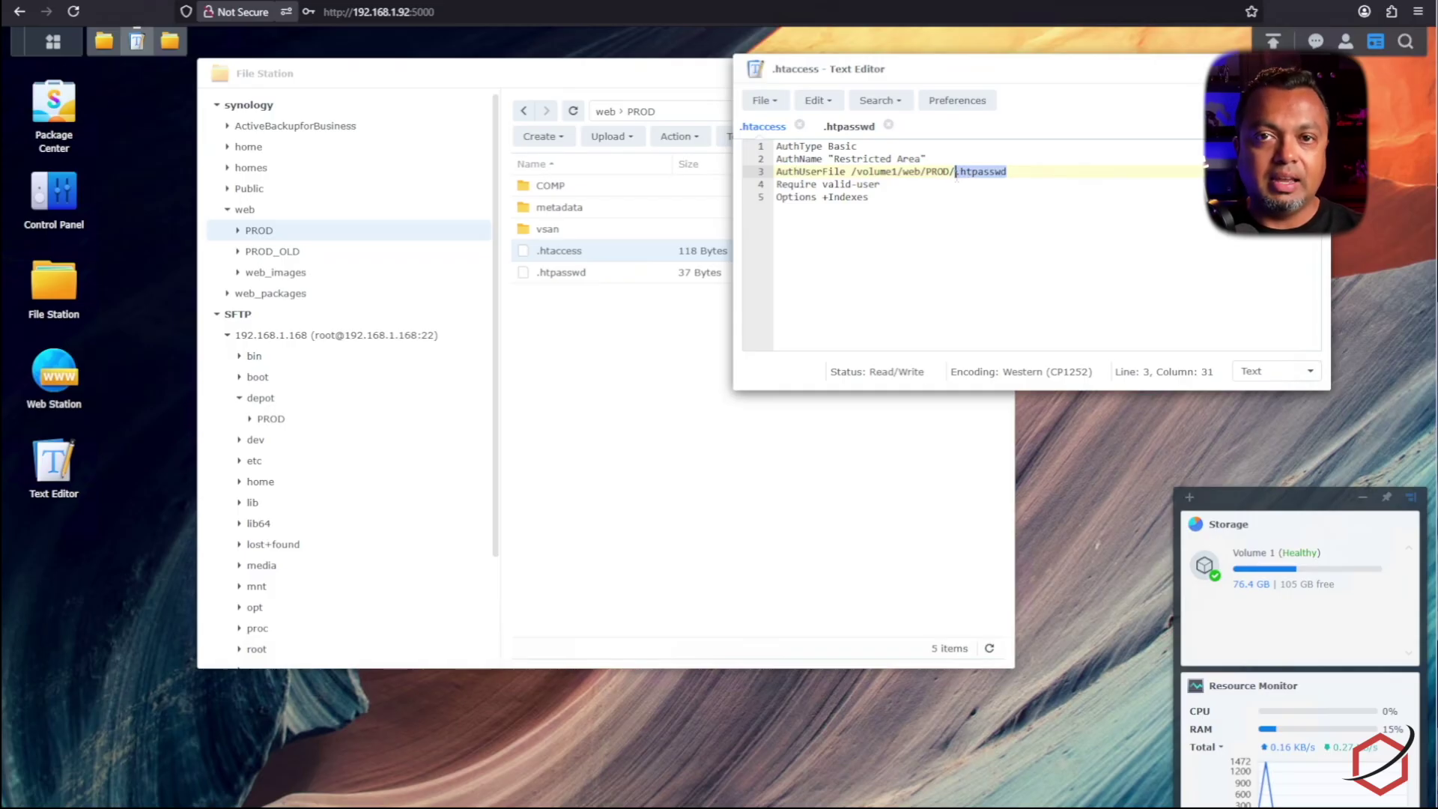
Show the .htpasswd tab and highlight the depot user's stored {SHA} password hash.
{"action": "left_click", "coordinate": [841, 131]}
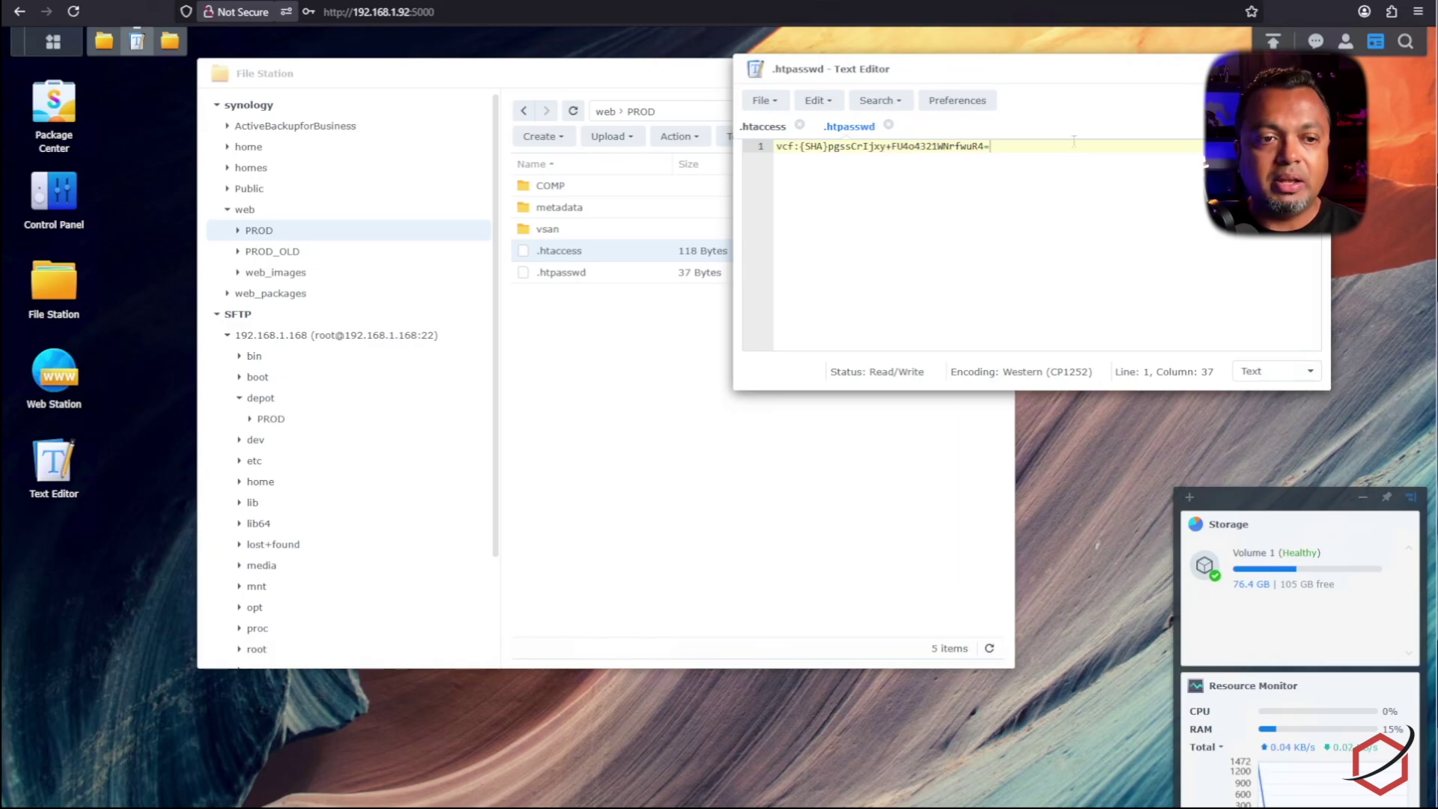
{"action": "left_click", "coordinate": [824, 146]}
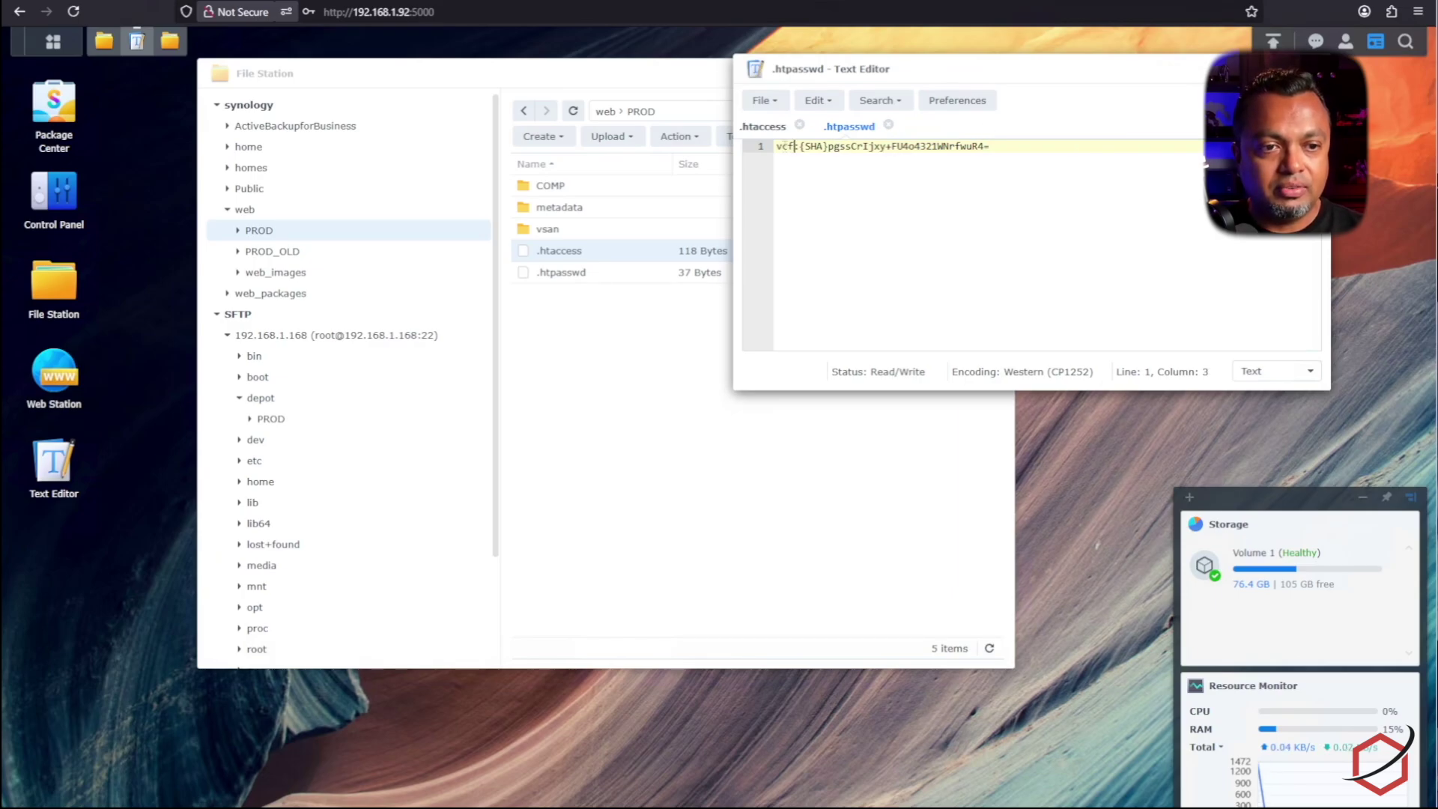
{"action": "left_click_drag", "start_coordinate": [800, 146], "coordinate": [1051, 148]}
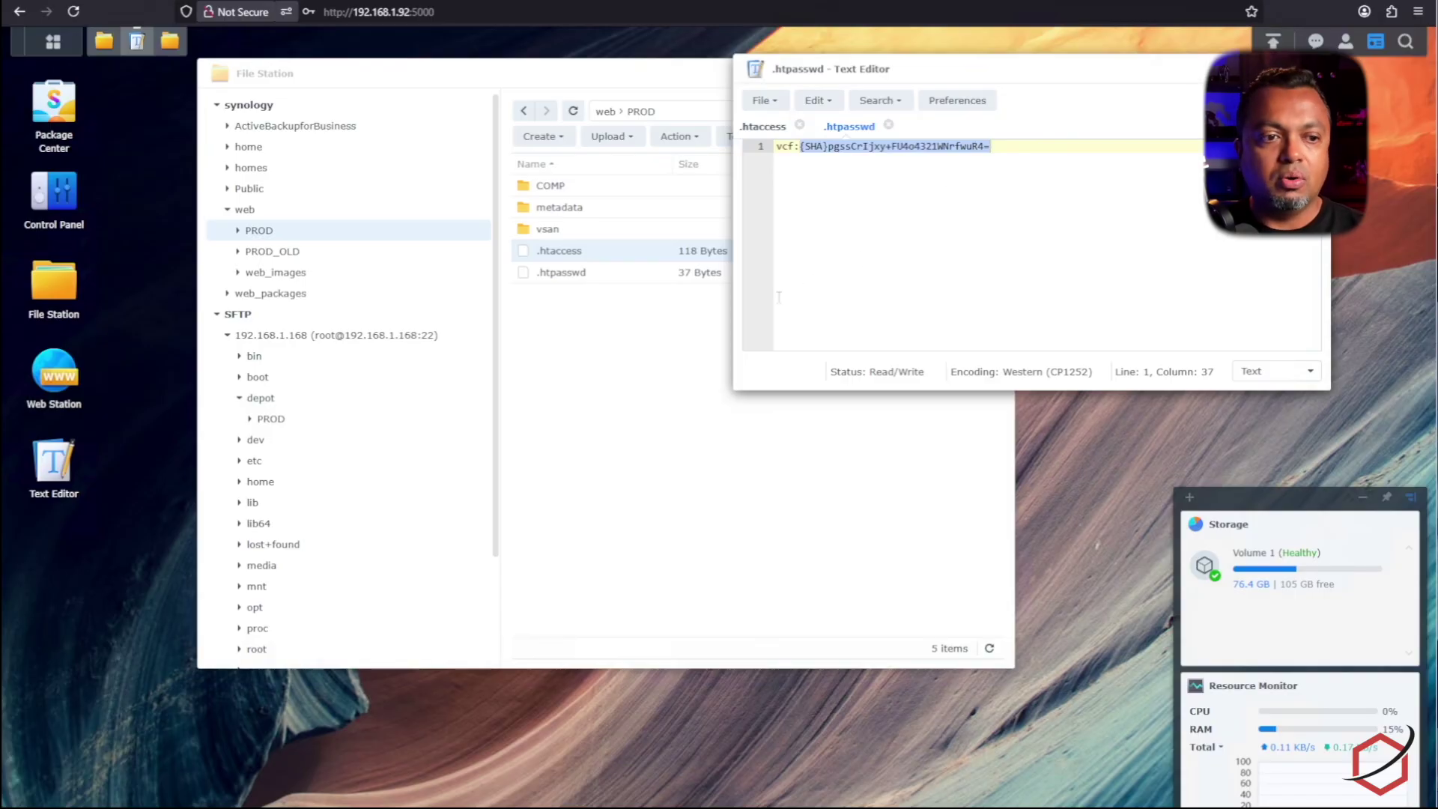
{"action": "left_click", "coordinate": [1064, 153]}
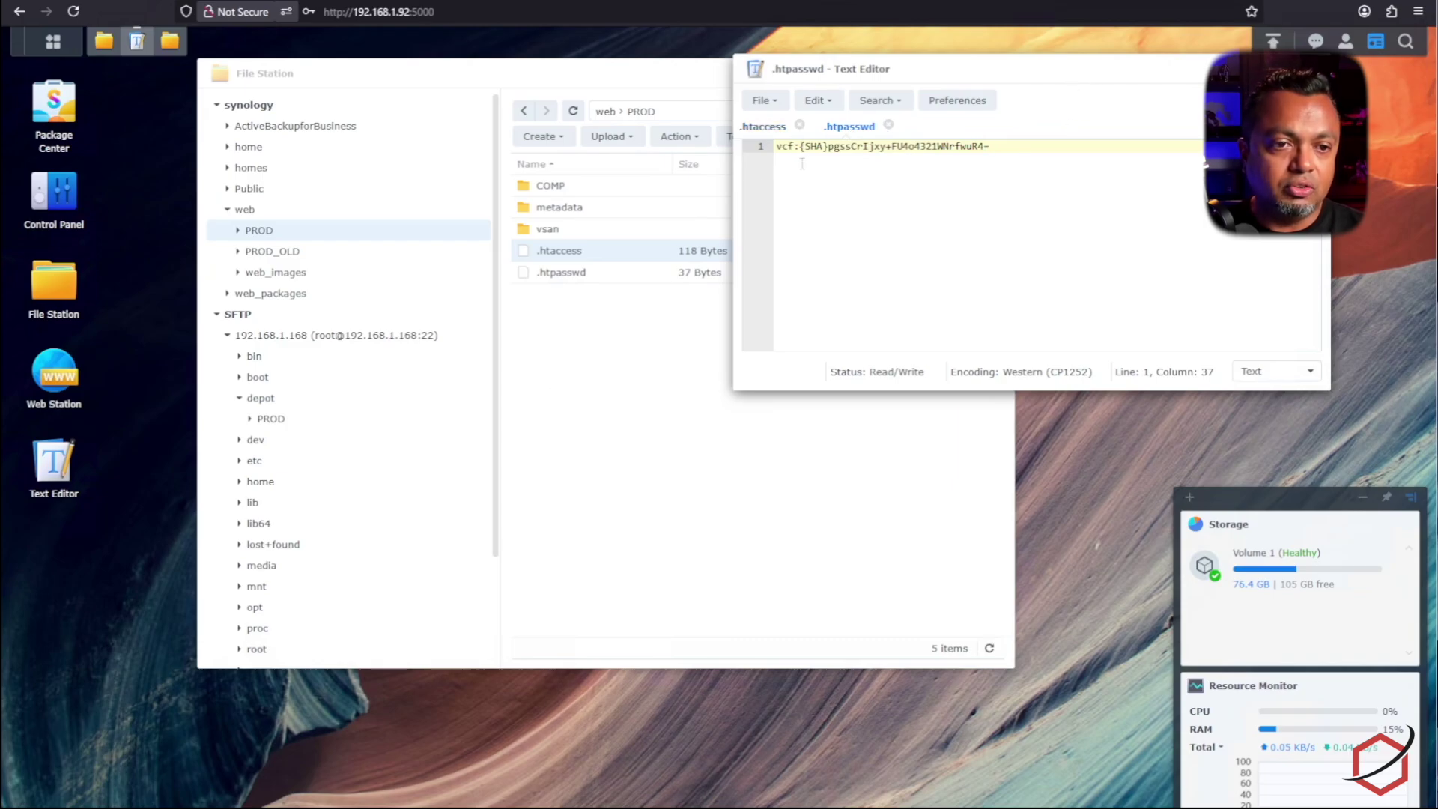
{"action": "left_click", "coordinate": [606, 319]}
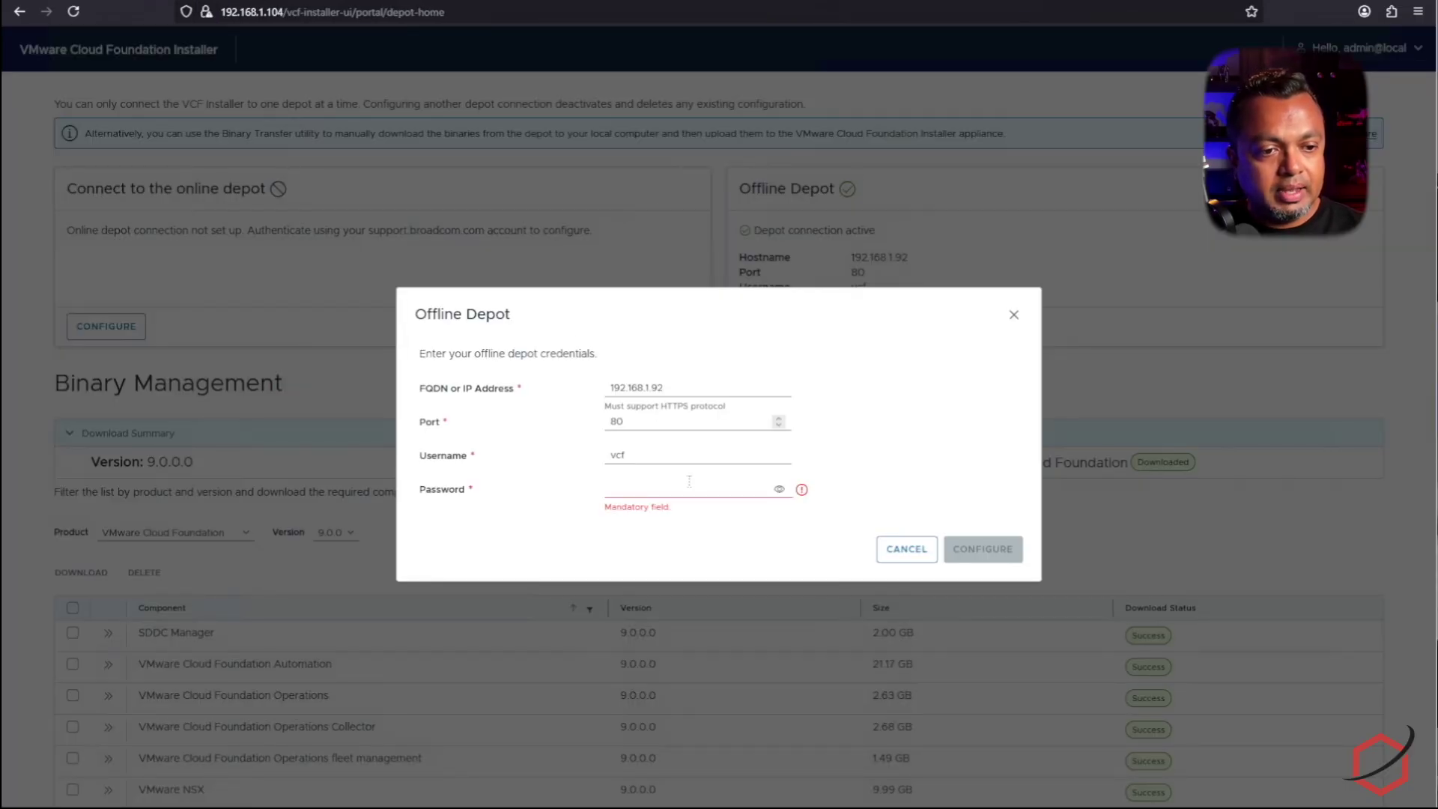
Enter the depot user's password, click CONFIGURE, and confirm the depot connection is active on port 80.
{"action": "left_click", "coordinate": [691, 483]}
{"action": "type", "text": "VM"}
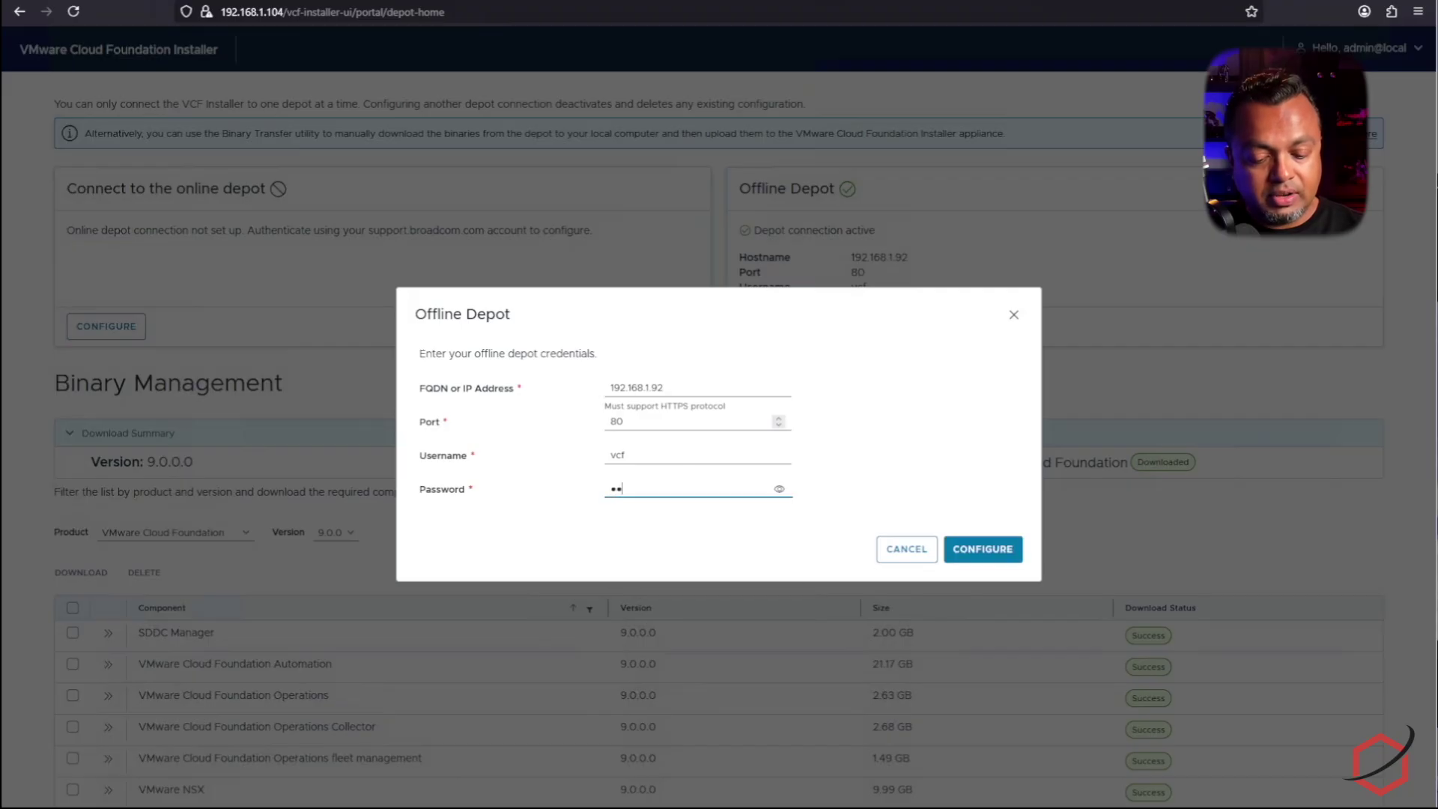
{"action": "type", "text": "w"}
{"action": "left_click", "coordinate": [975, 551]}
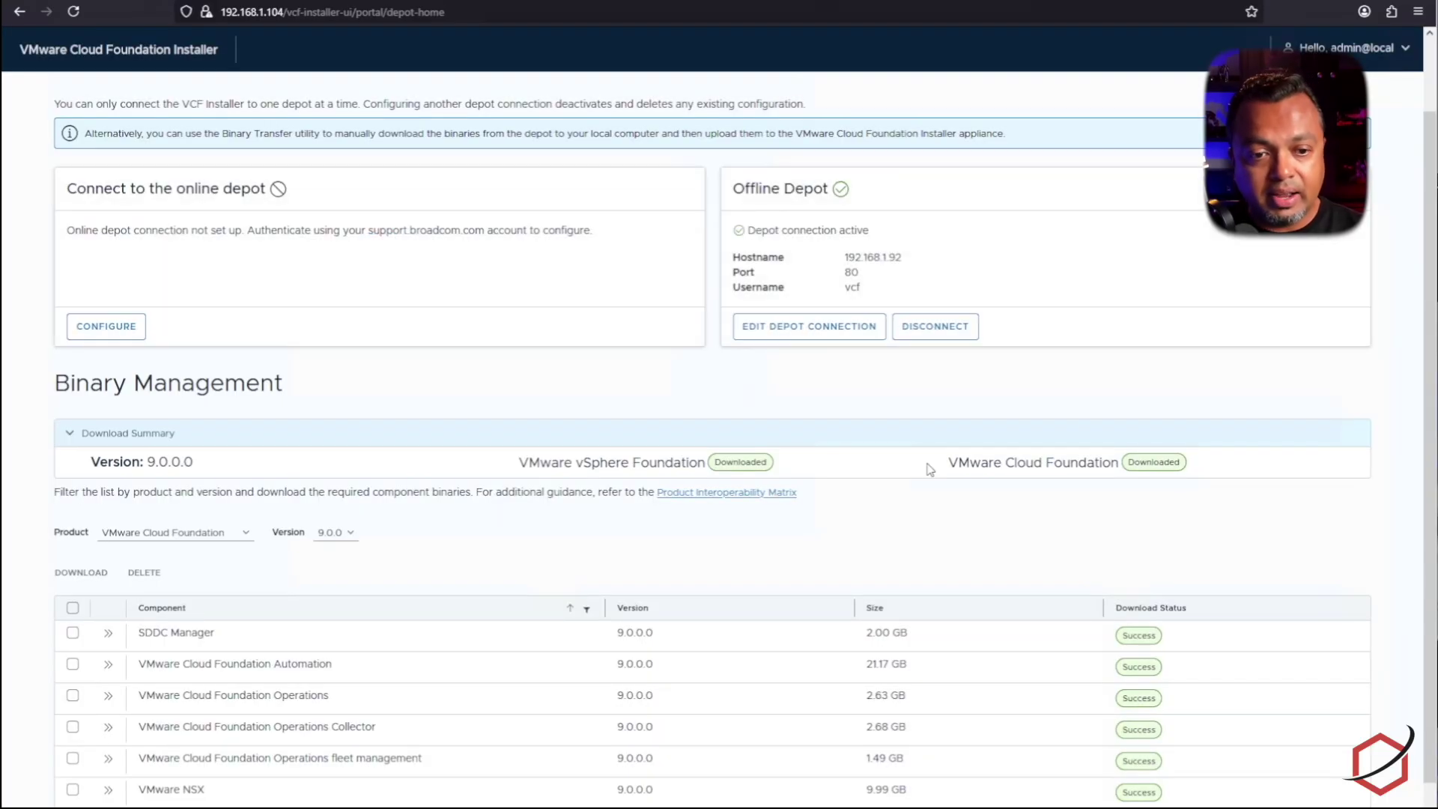
{"action": "scroll", "coordinate": [941, 546], "scroll_direction": "down", "scroll_amount": 1}
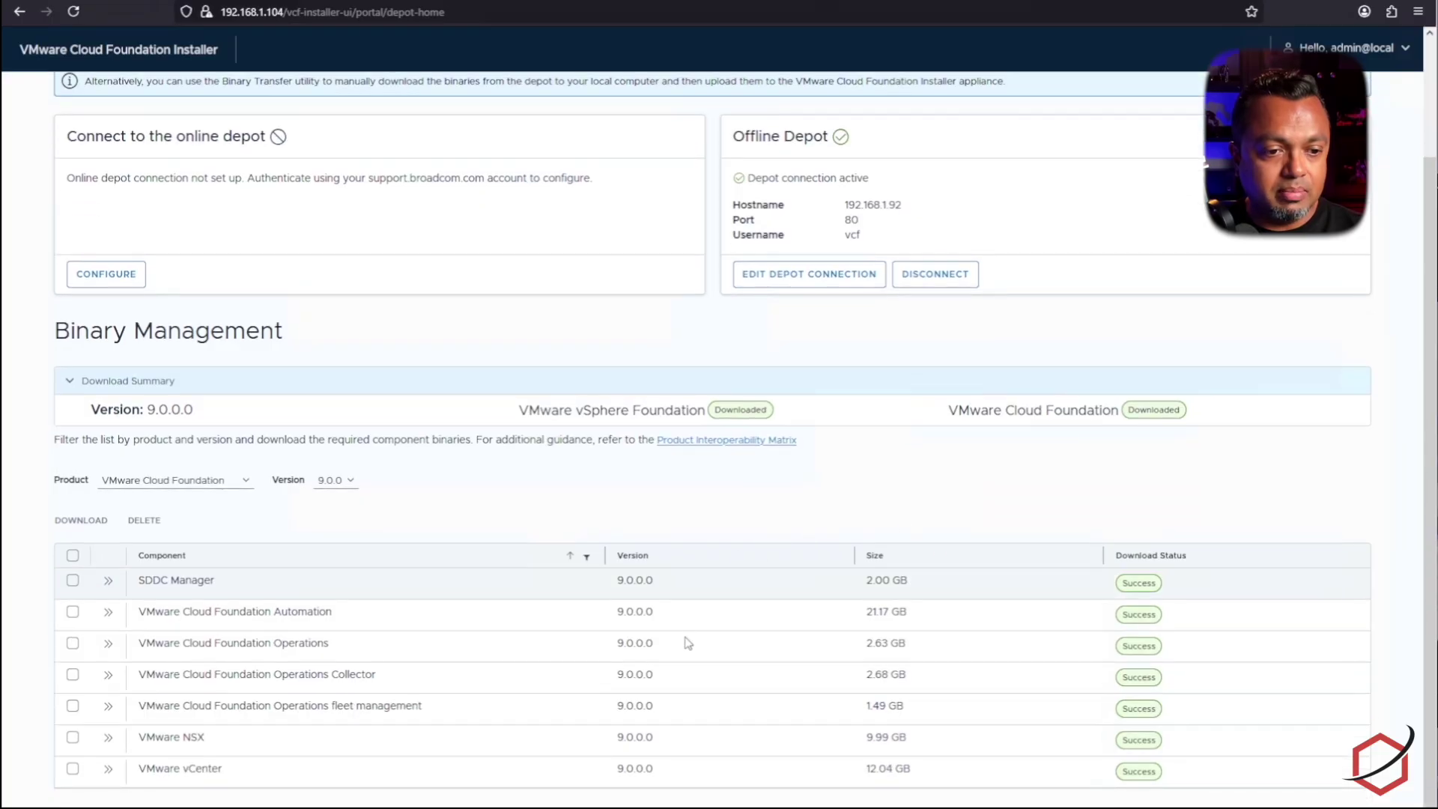
{"action": "scroll", "coordinate": [1021, 308], "scroll_direction": "up", "scroll_amount": 1}
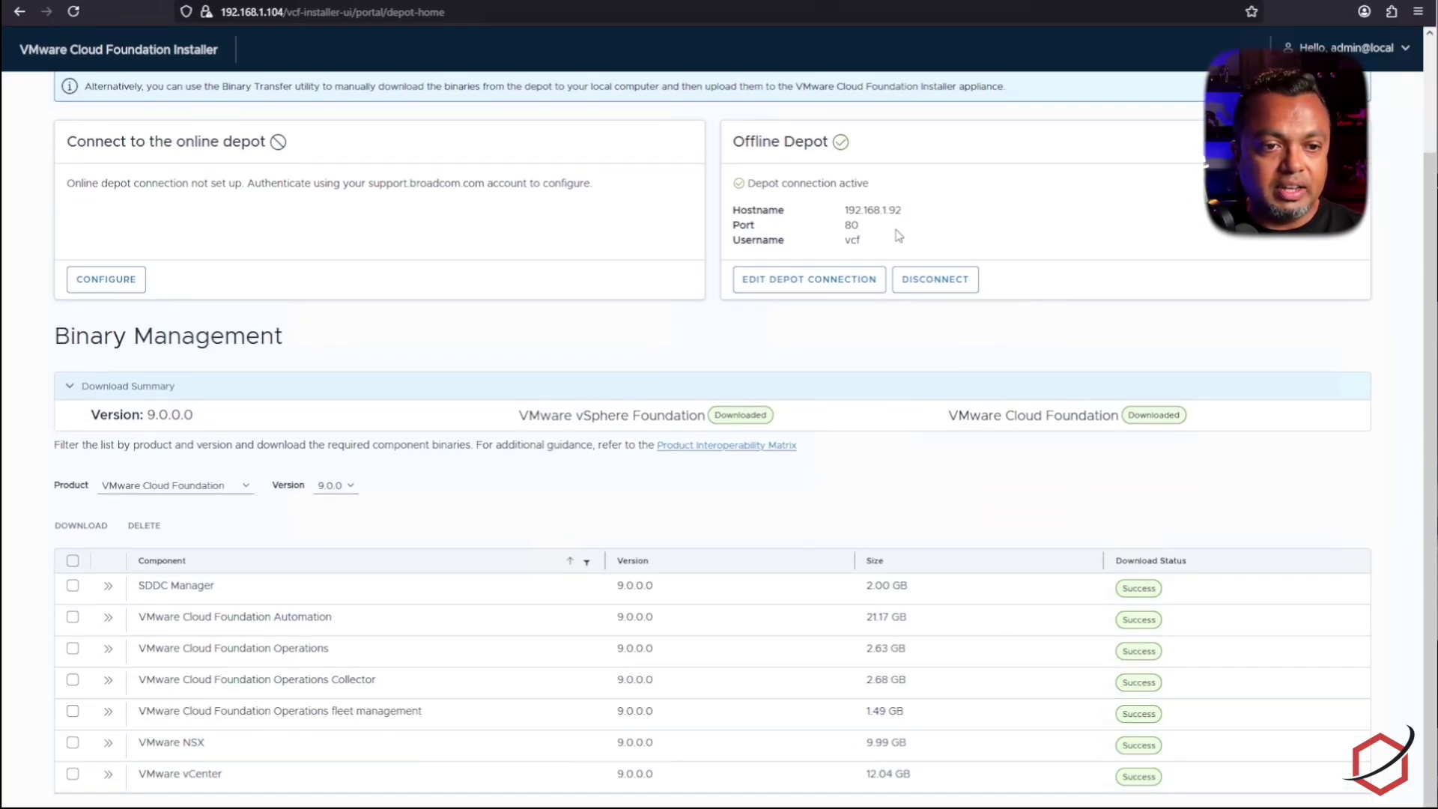
{"action": "double_click", "coordinate": [852, 225]}
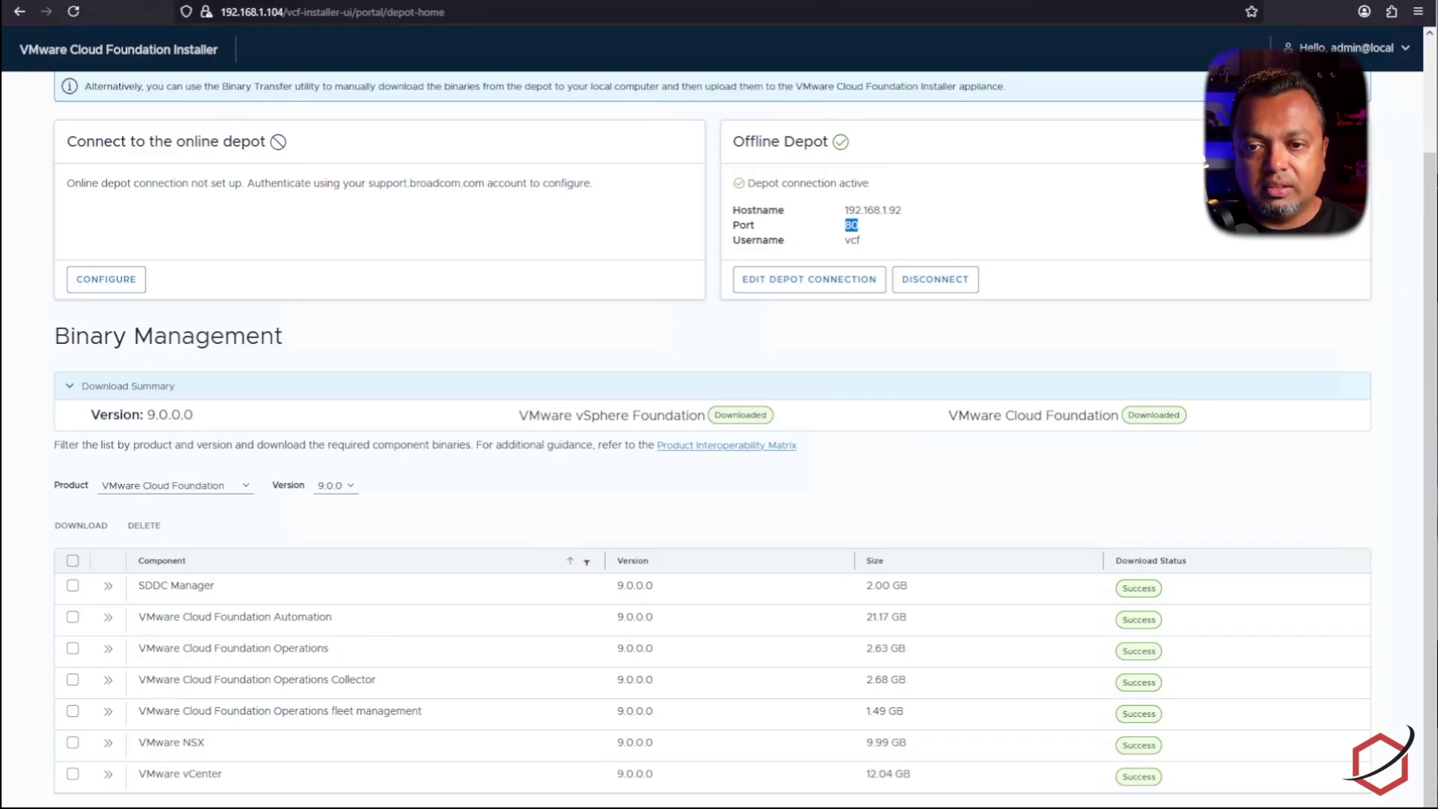
{"action": "scroll", "coordinate": [719, 449], "scroll_direction": "up", "scroll_amount": 2}
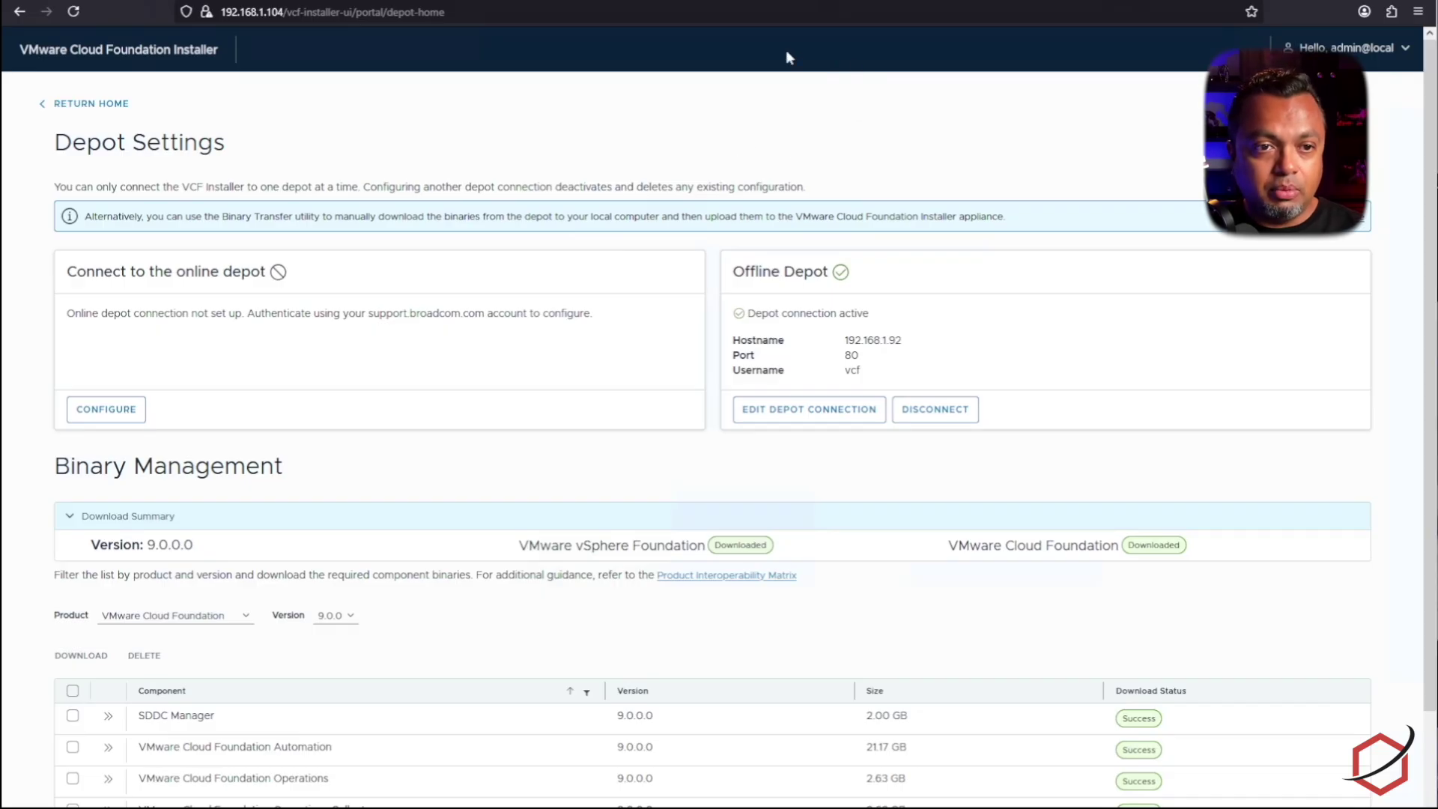
{"action": "mouse_move", "coordinate": [1064, 2]}
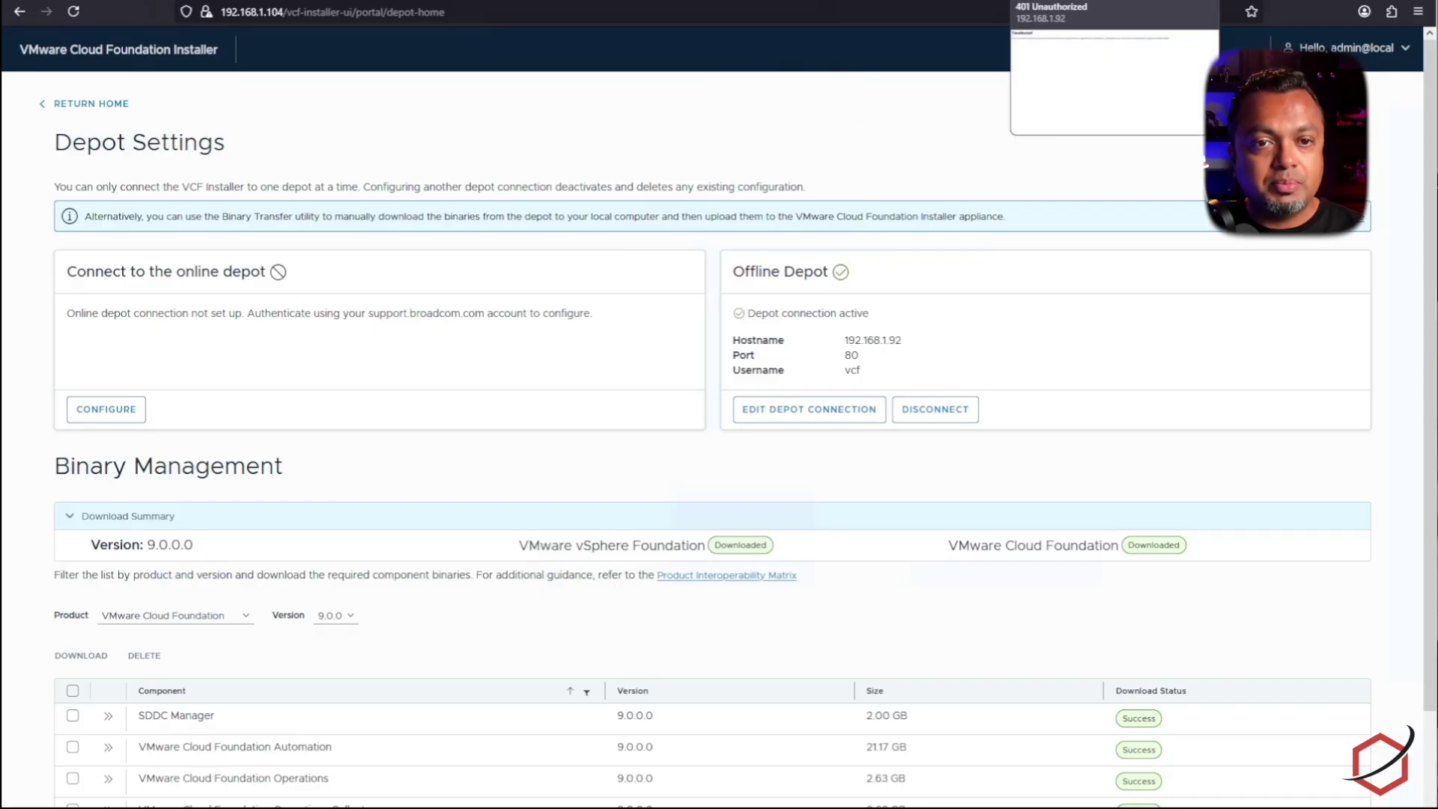
{"action": "key", "text": "ctrl+t"}
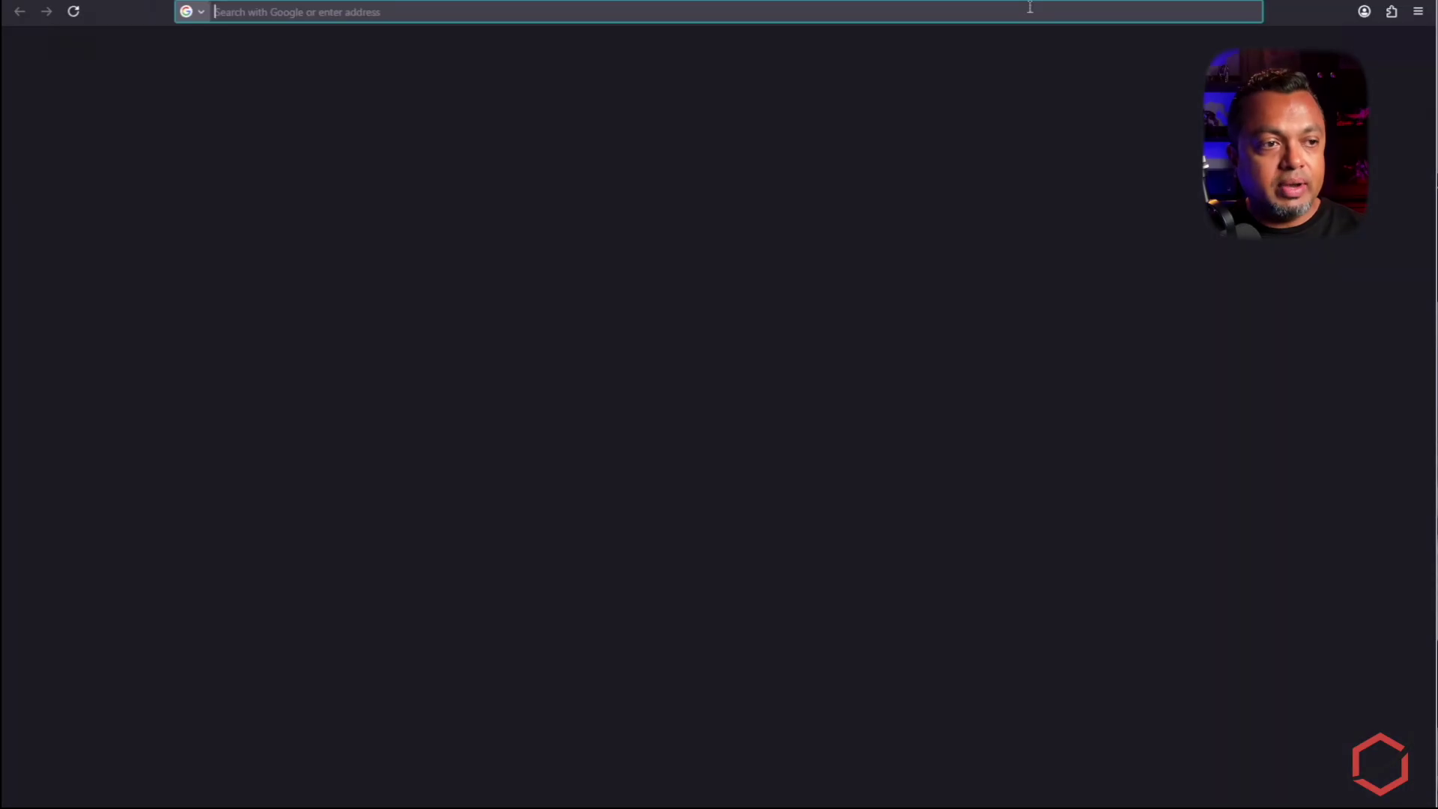
{"action": "type", "text": "http://192.168.1.92/PROD/"}
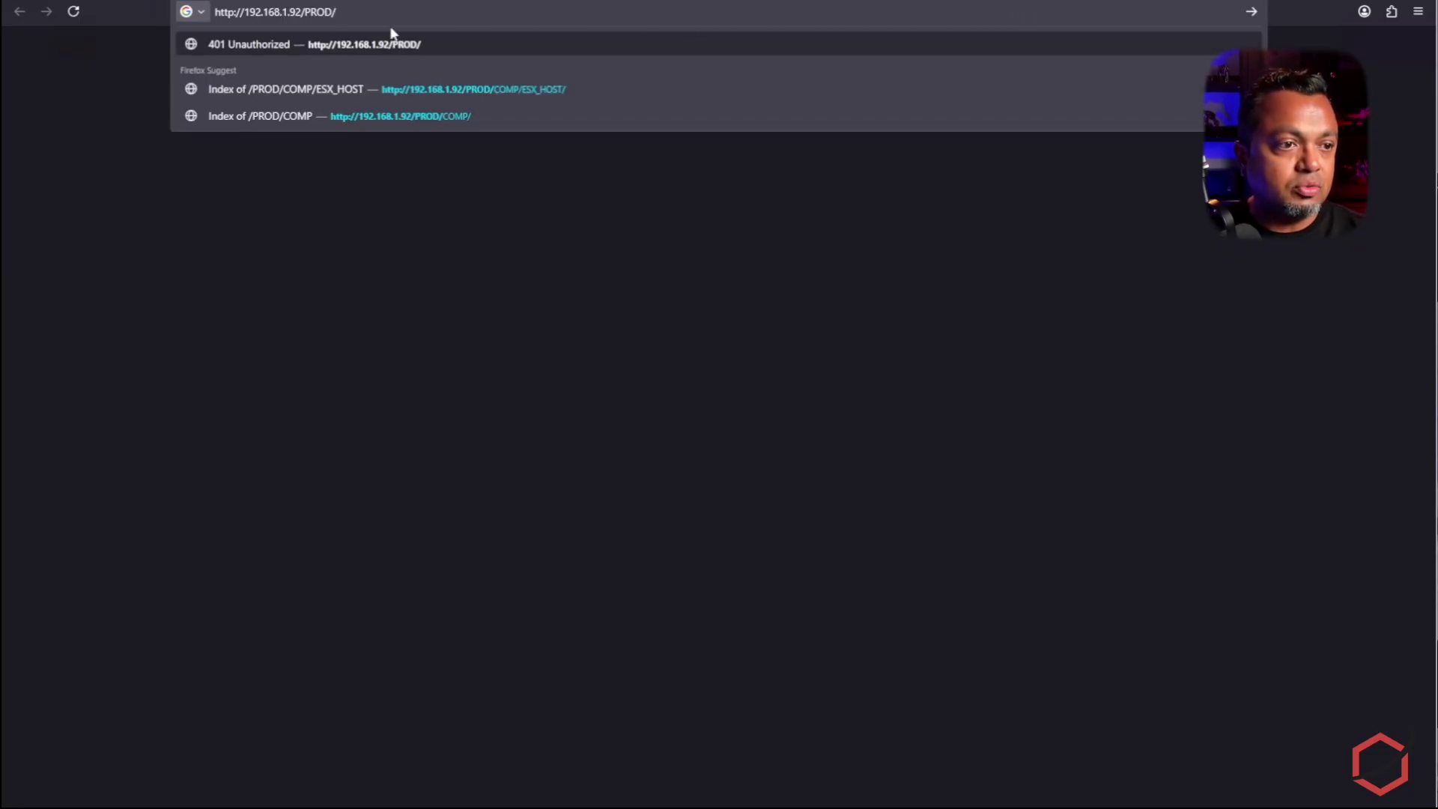
{"action": "left_click_drag", "start_coordinate": [339, 12], "coordinate": [304, 12]}
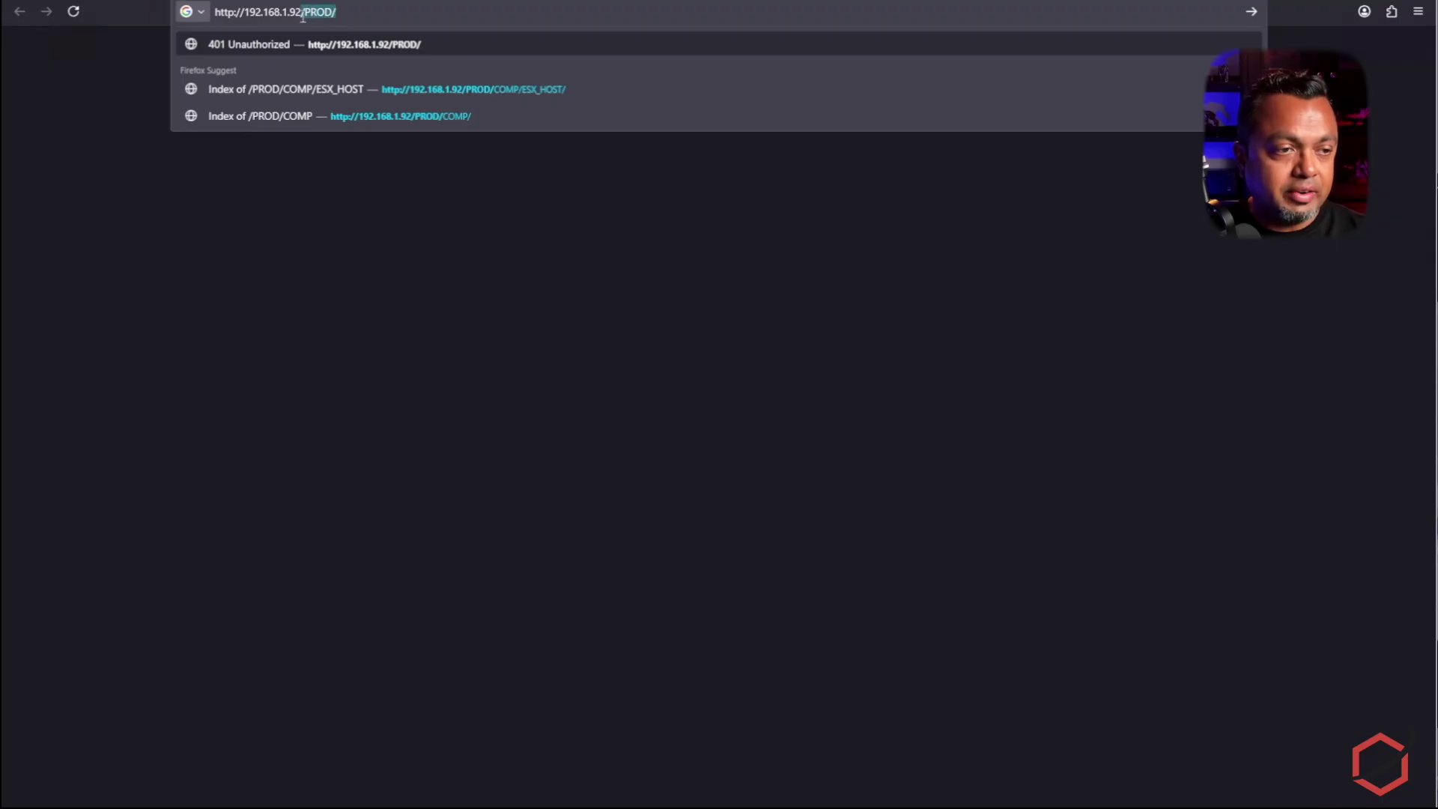
{"action": "left_click", "coordinate": [386, 11]}
{"action": "key", "text": "Return"}
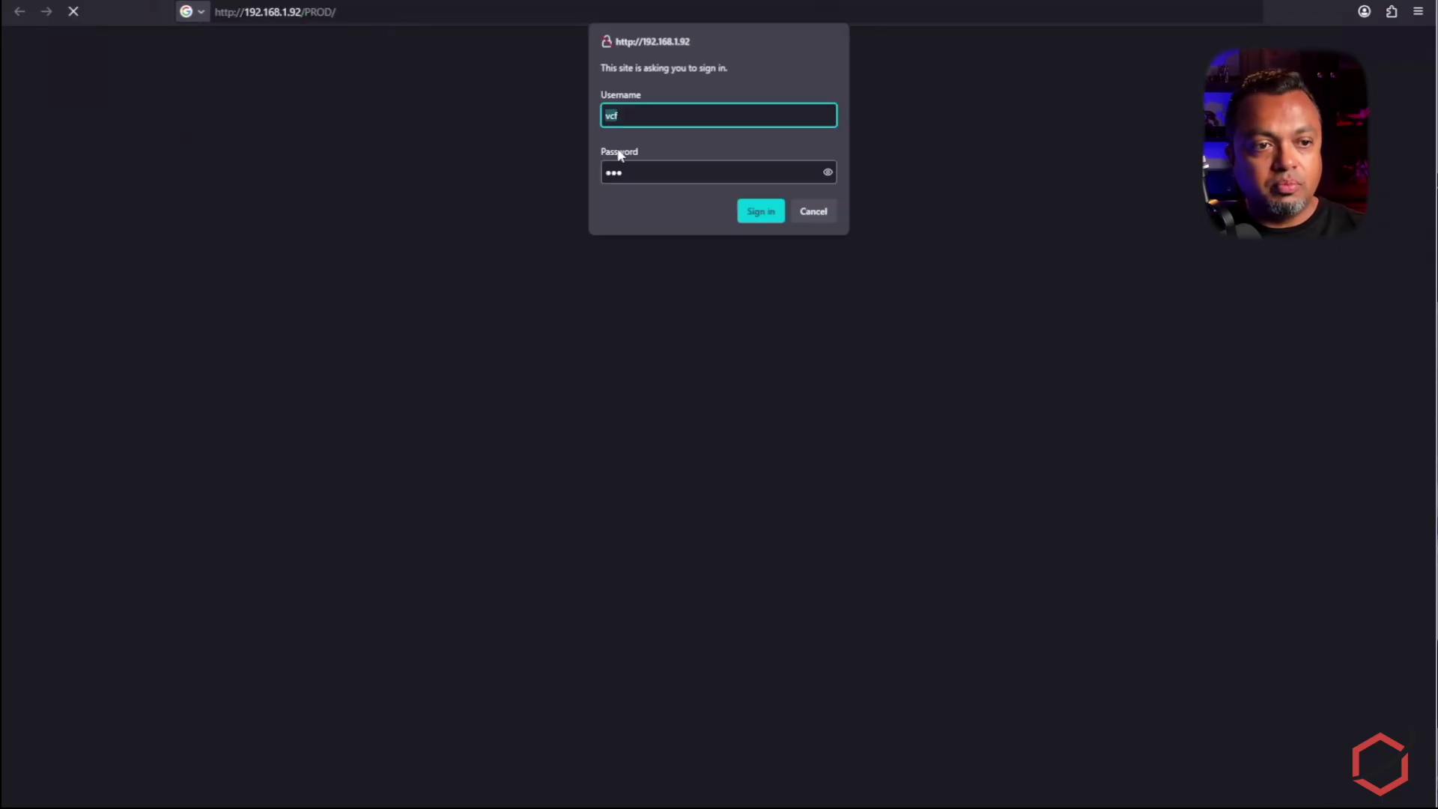
{"action": "left_click", "coordinate": [702, 168]}
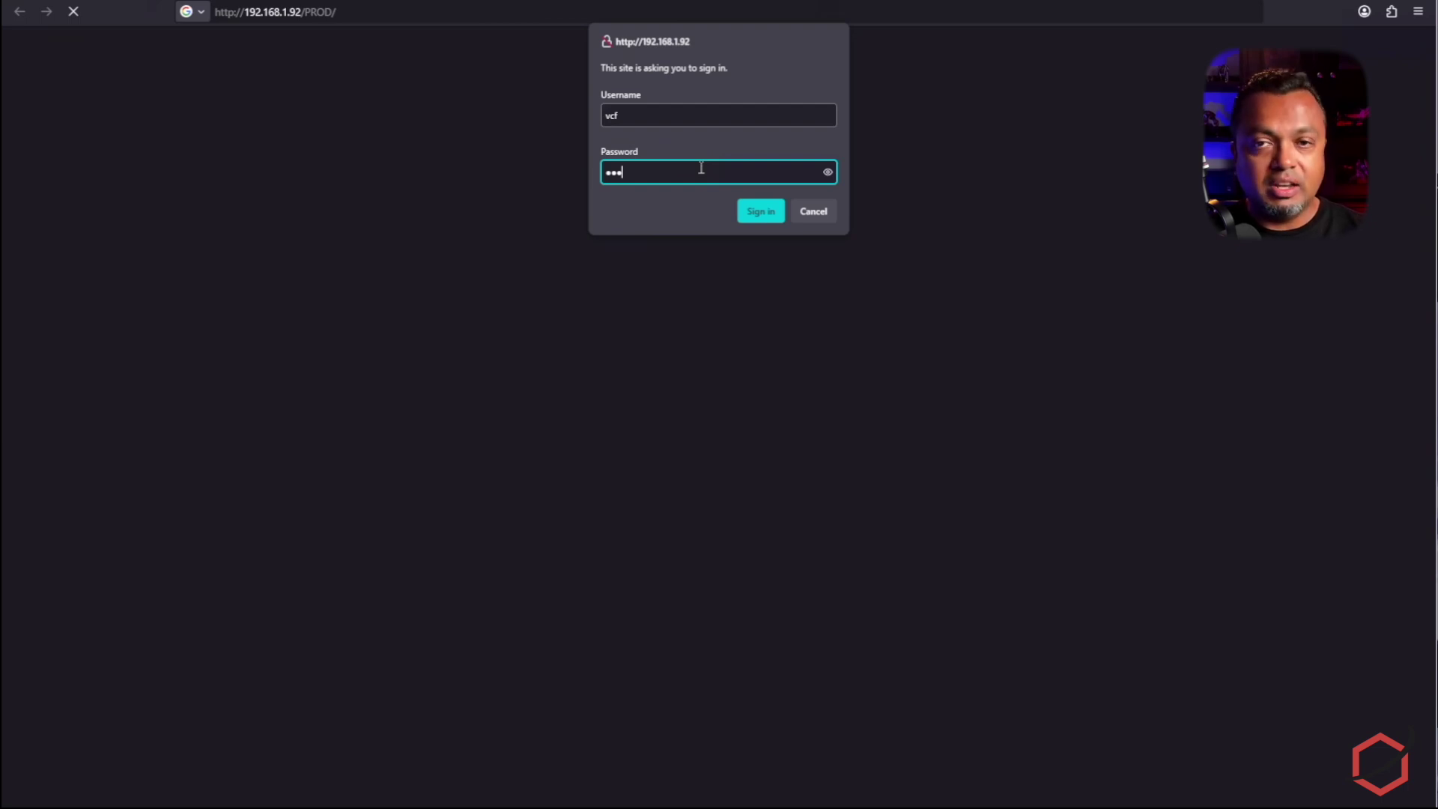
{"action": "left_click", "coordinate": [753, 211]}
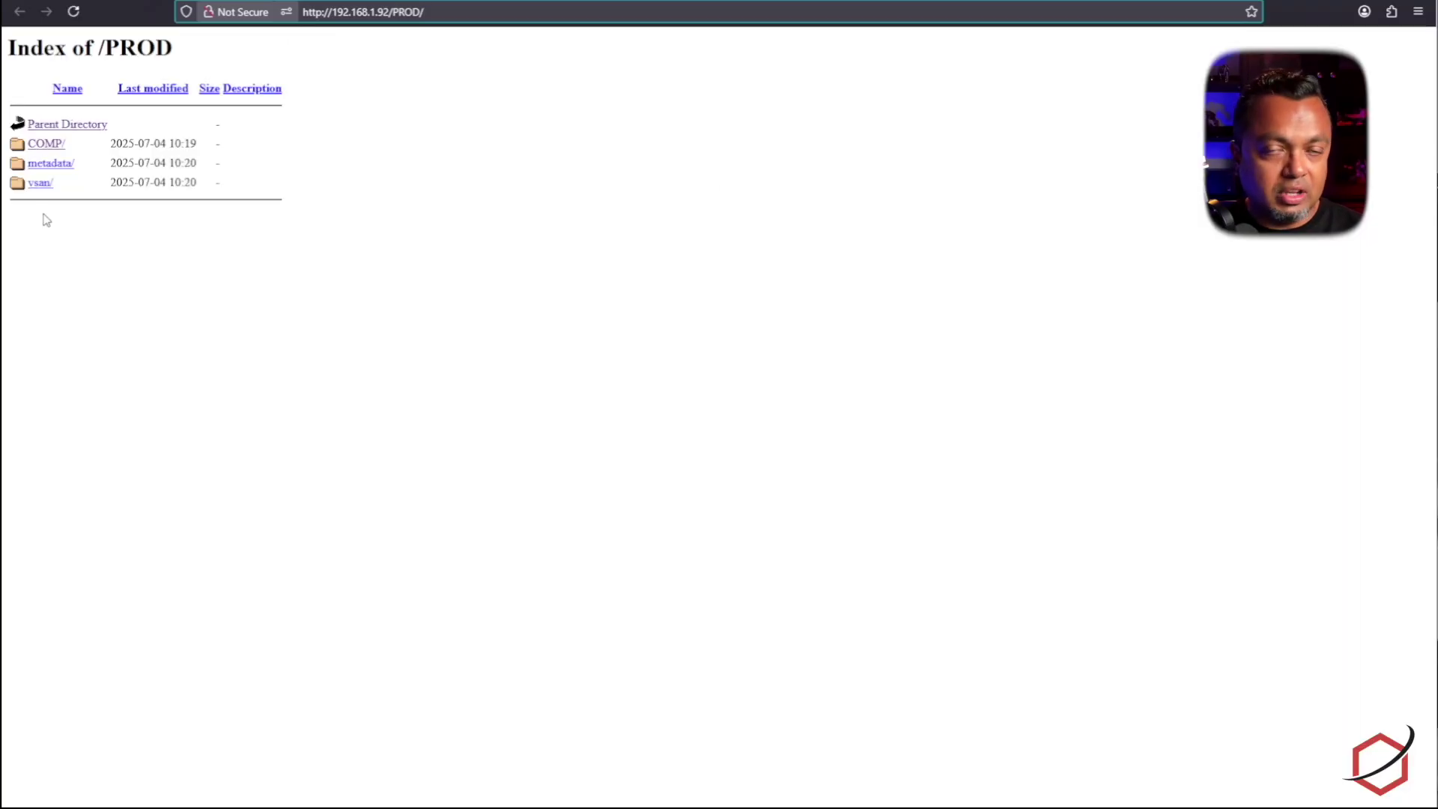
{"action": "left_click", "coordinate": [46, 219]}
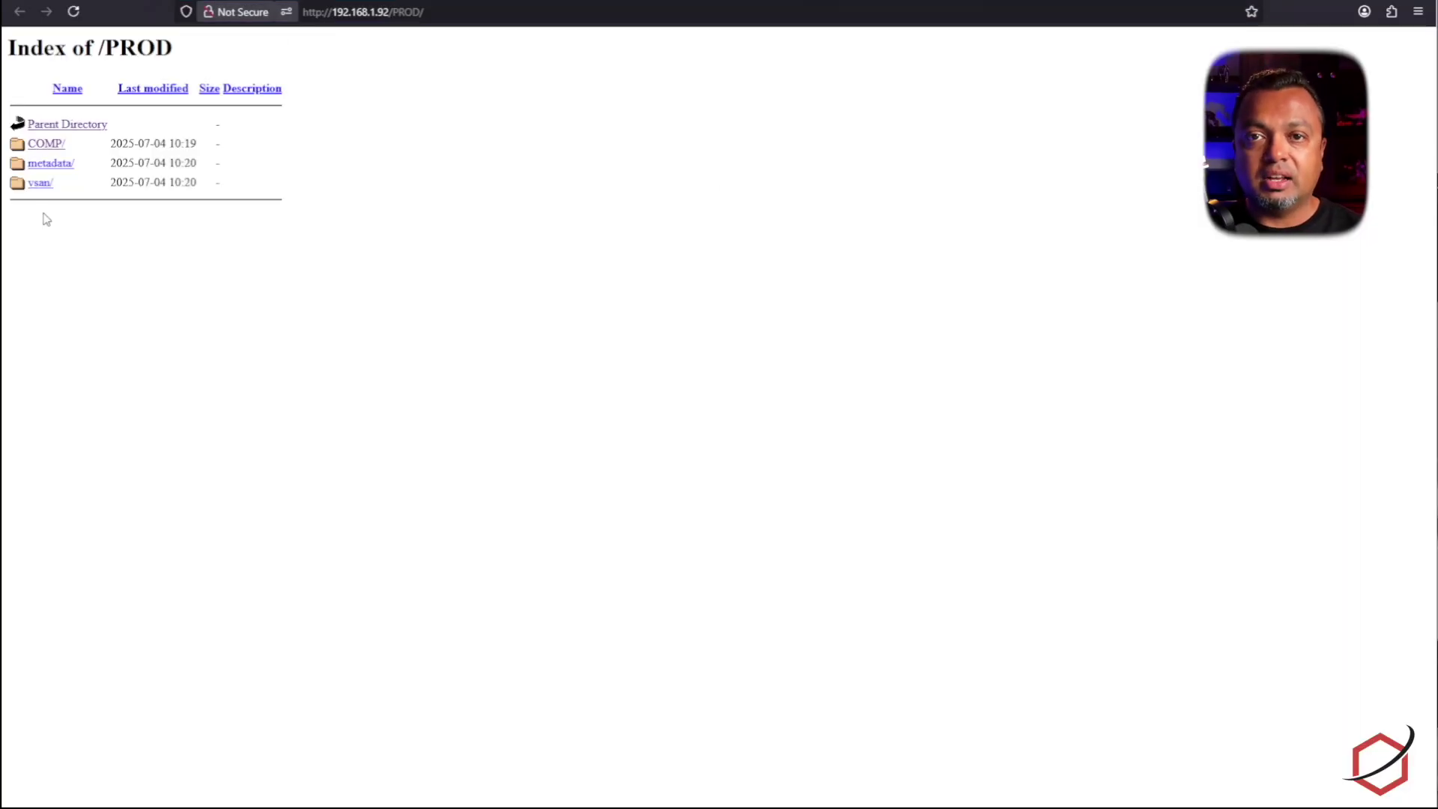